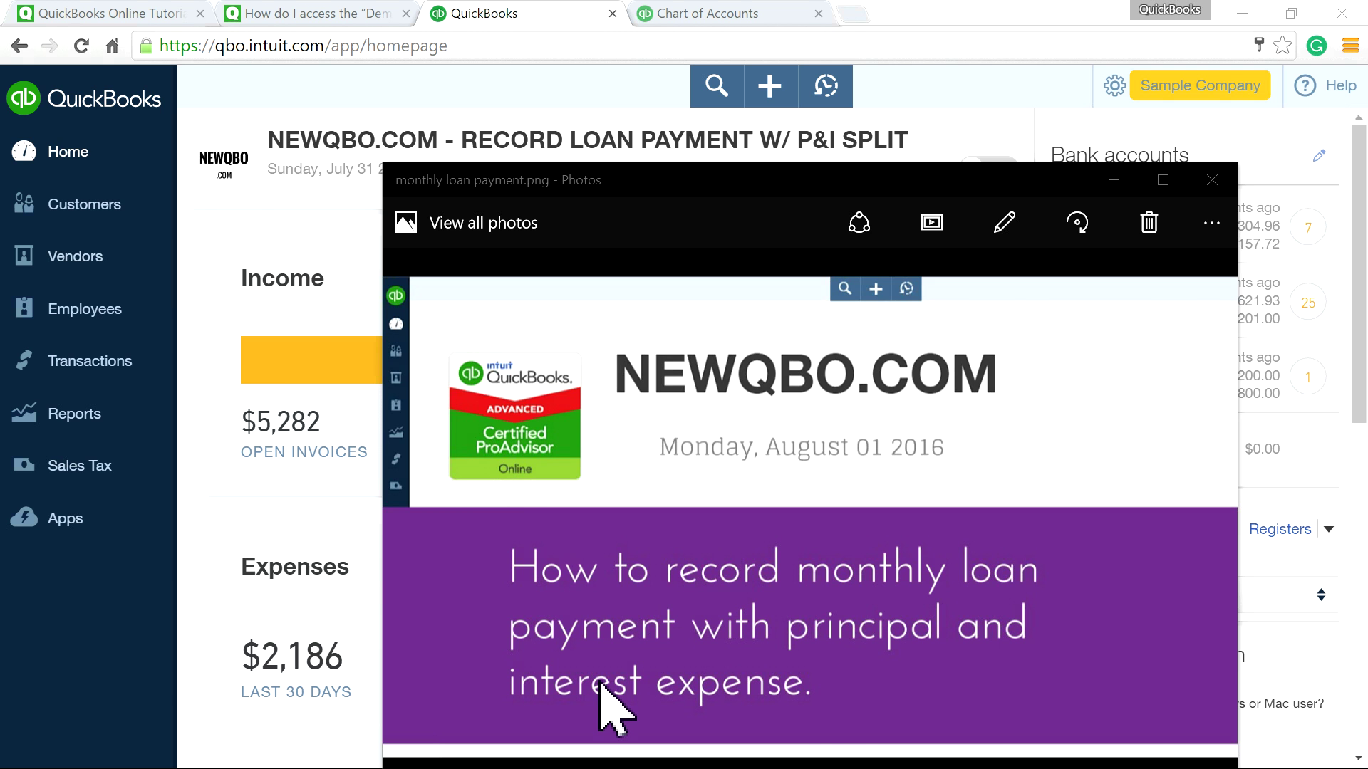
Step: Close the monthly loan payment title image to return to the QuickBooks dashboard
{"action": "left_click", "coordinate": [243, 232]}
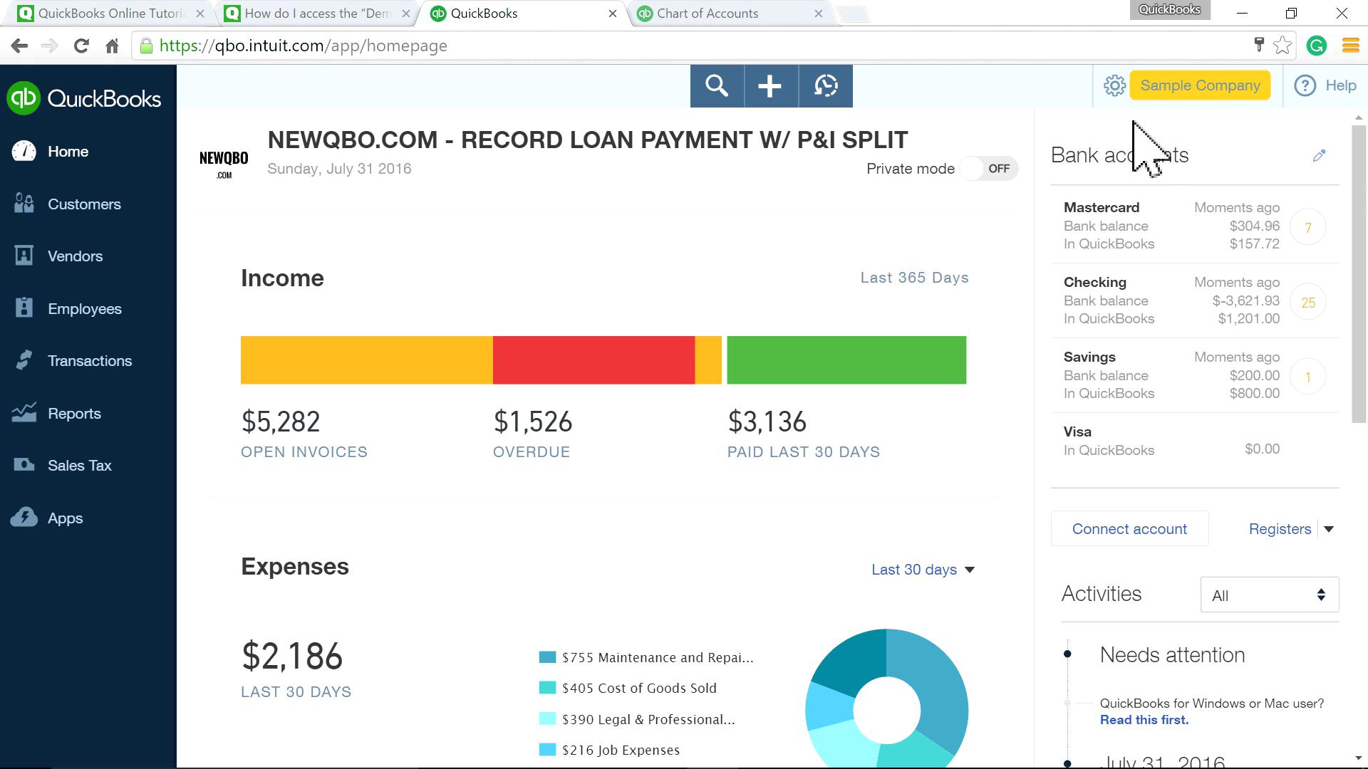
Step: Open the Vehicles account for editing from the Chart of Accounts filtered by 've'
{"action": "left_click", "coordinate": [1144, 87]}
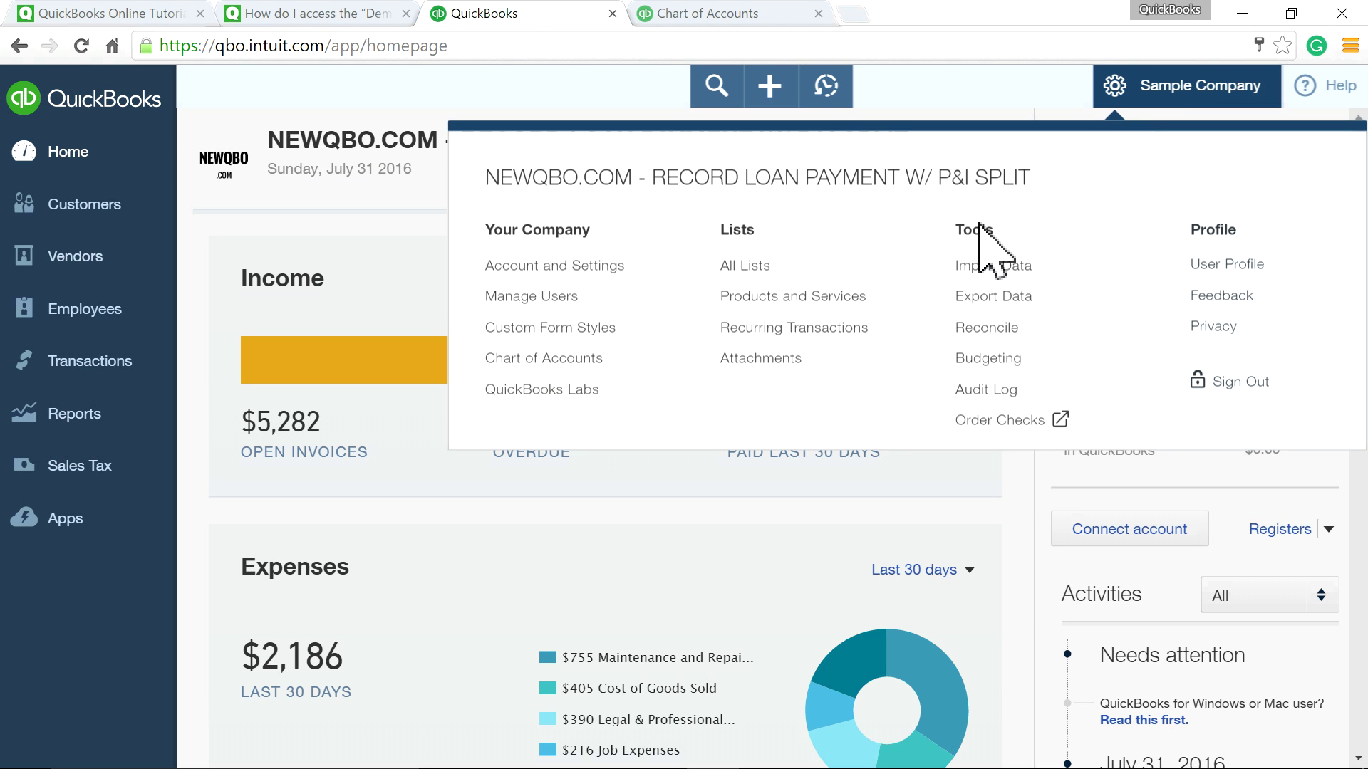
{"action": "left_click", "coordinate": [566, 368]}
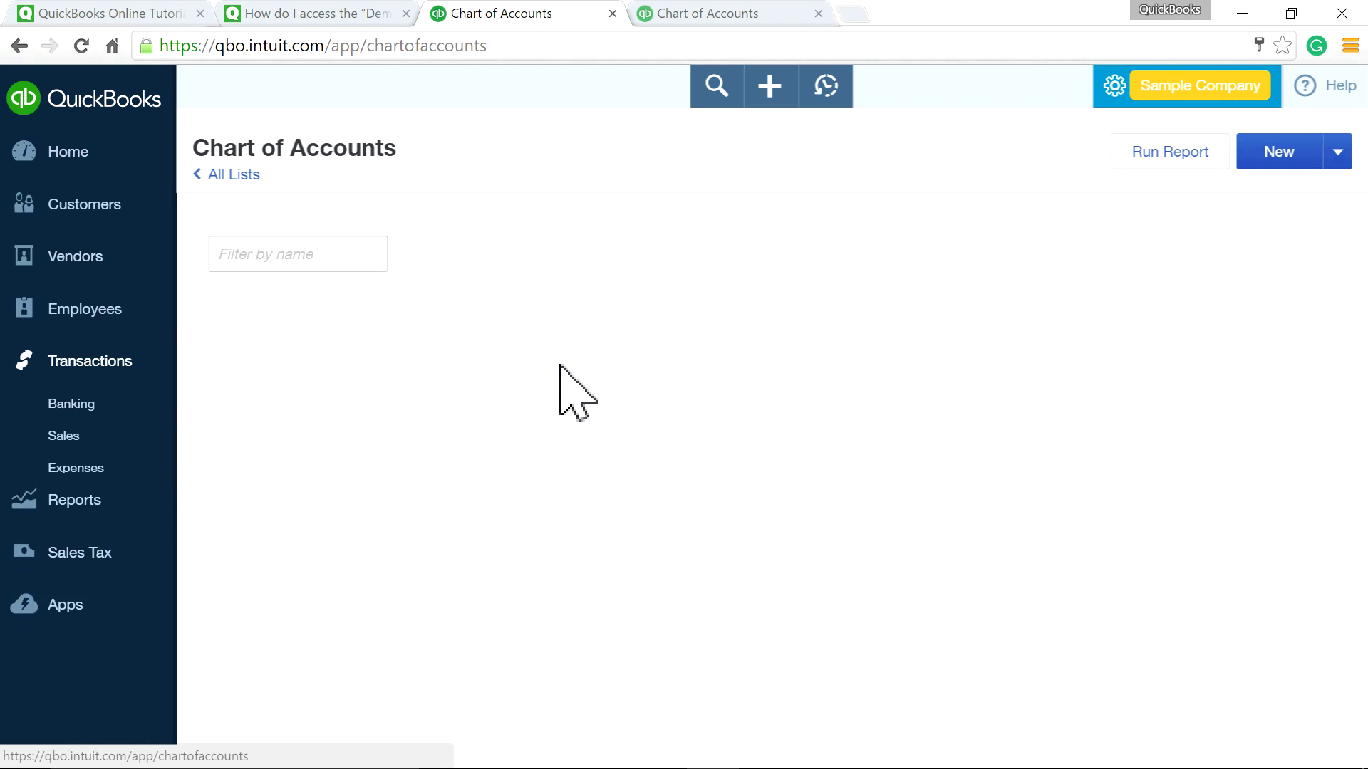
{"action": "left_click", "coordinate": [305, 263]}
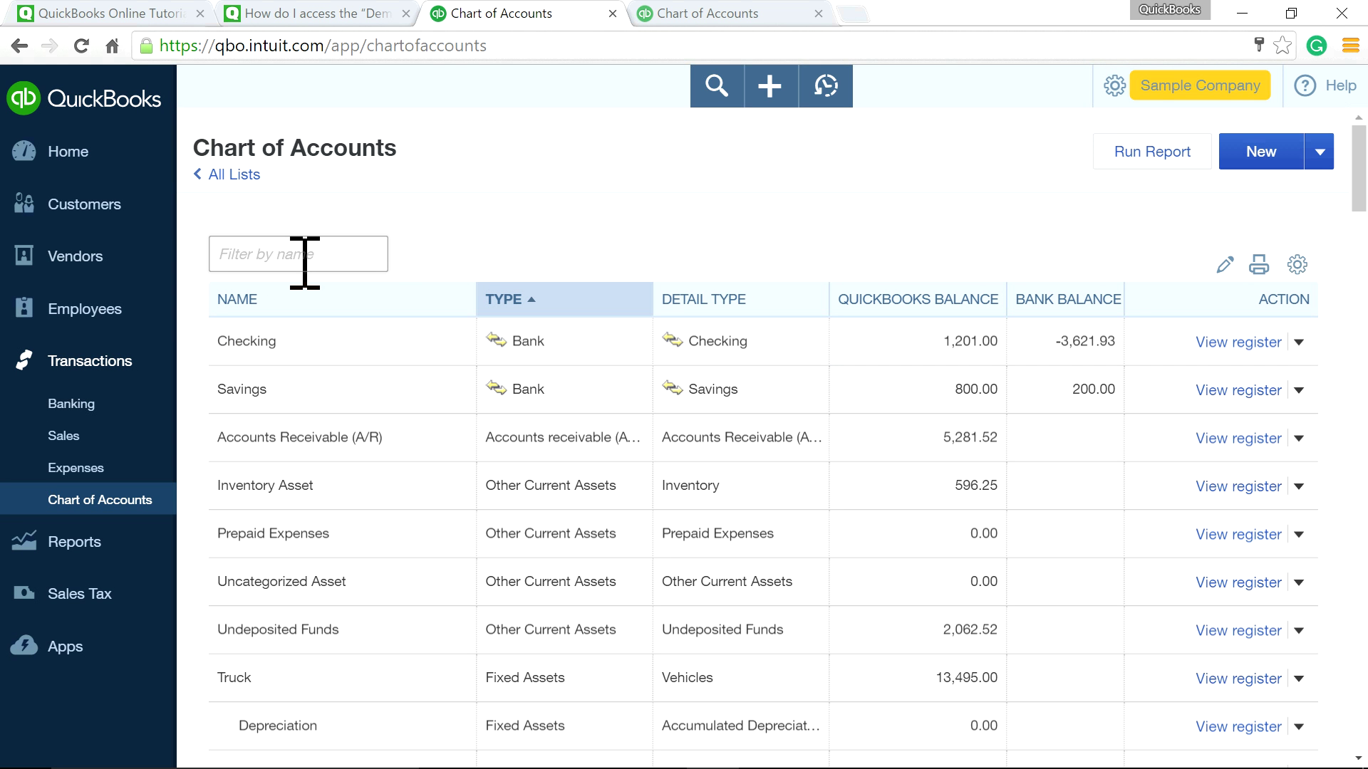
{"action": "type", "text": "ve"}
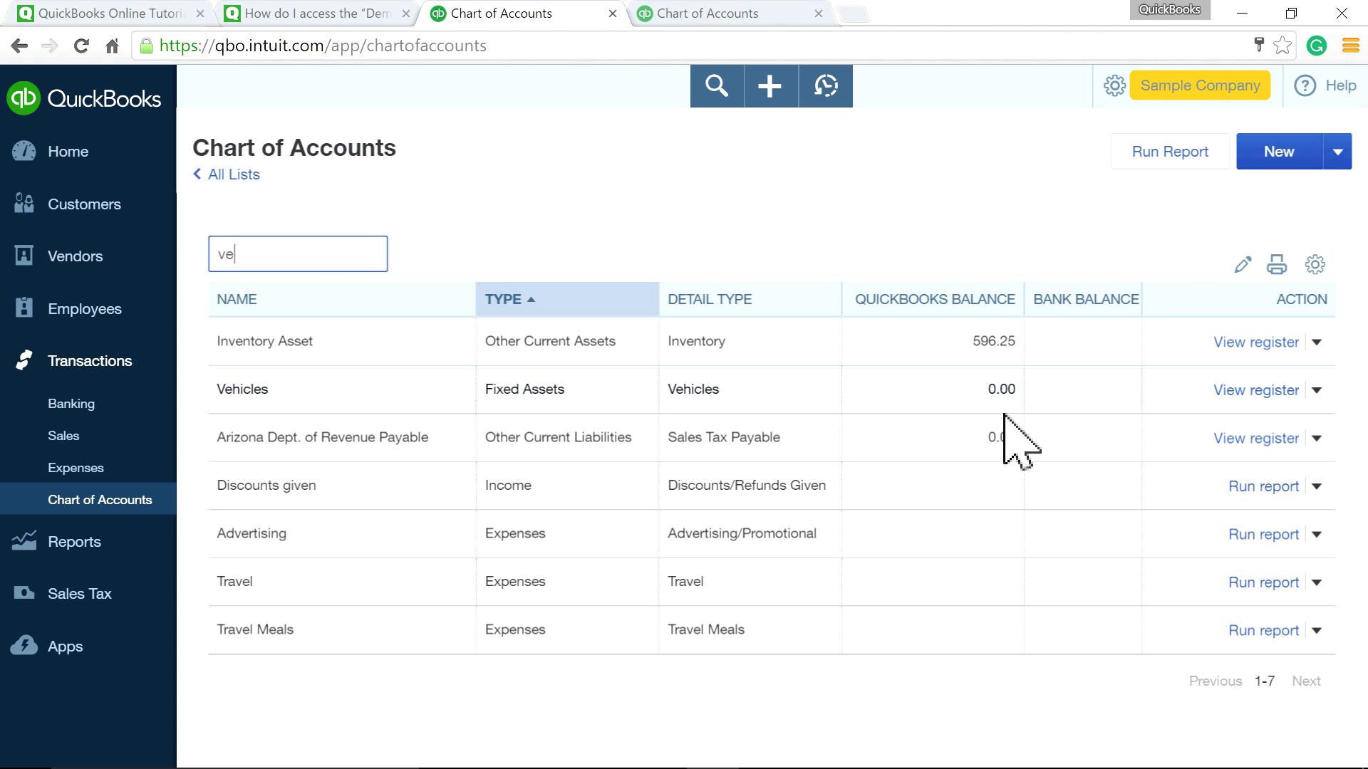
{"action": "left_click", "coordinate": [1317, 390]}
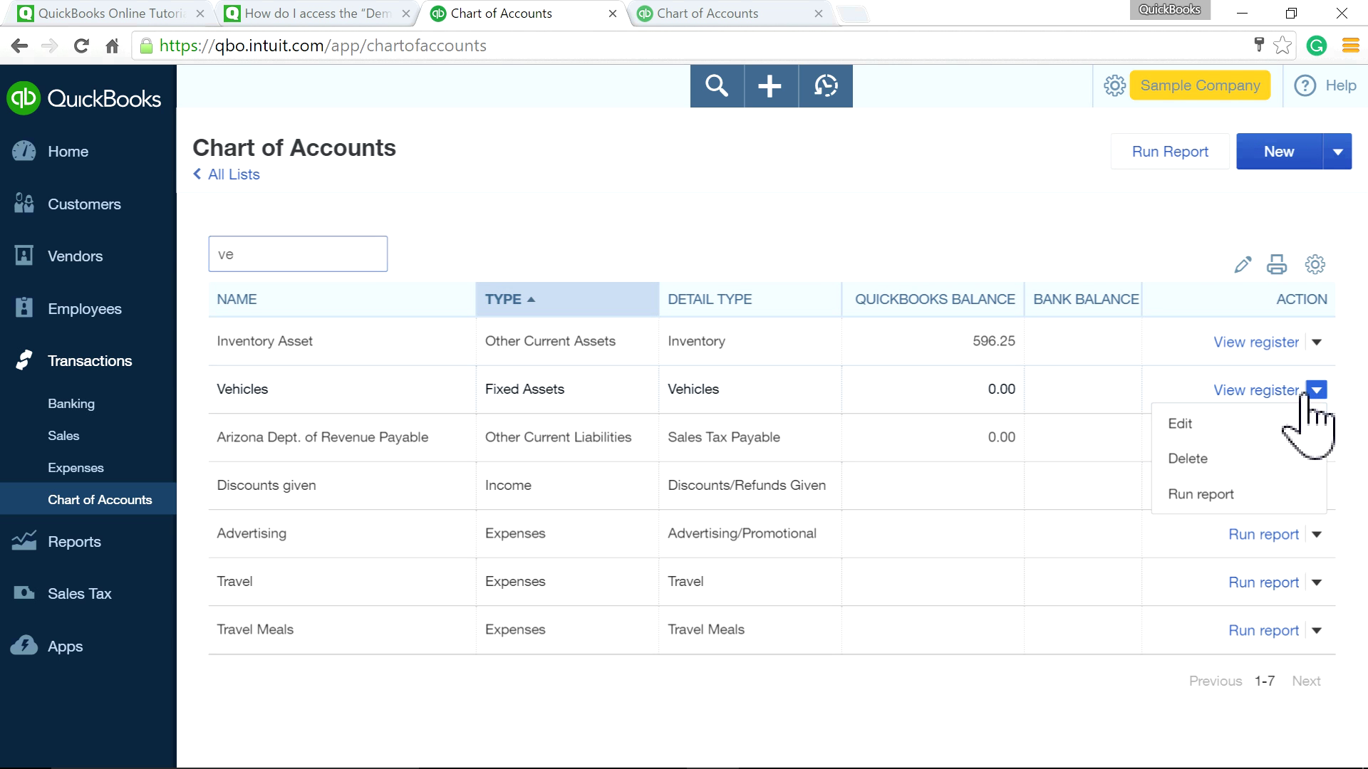
{"action": "left_click", "coordinate": [1174, 425]}
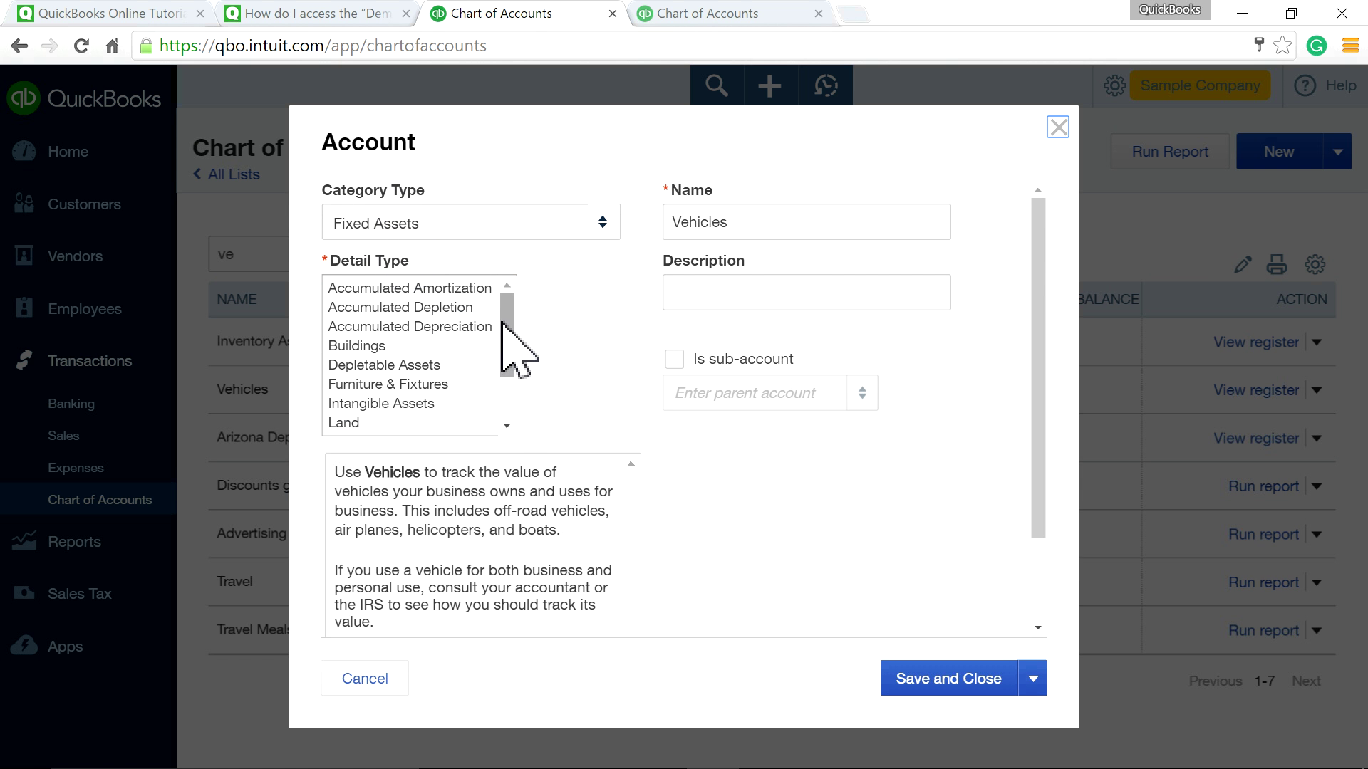
Step: Copy the name Vehicles into the account's Description and save it
{"action": "left_click_drag", "start_coordinate": [499, 322], "coordinate": [506, 396]}
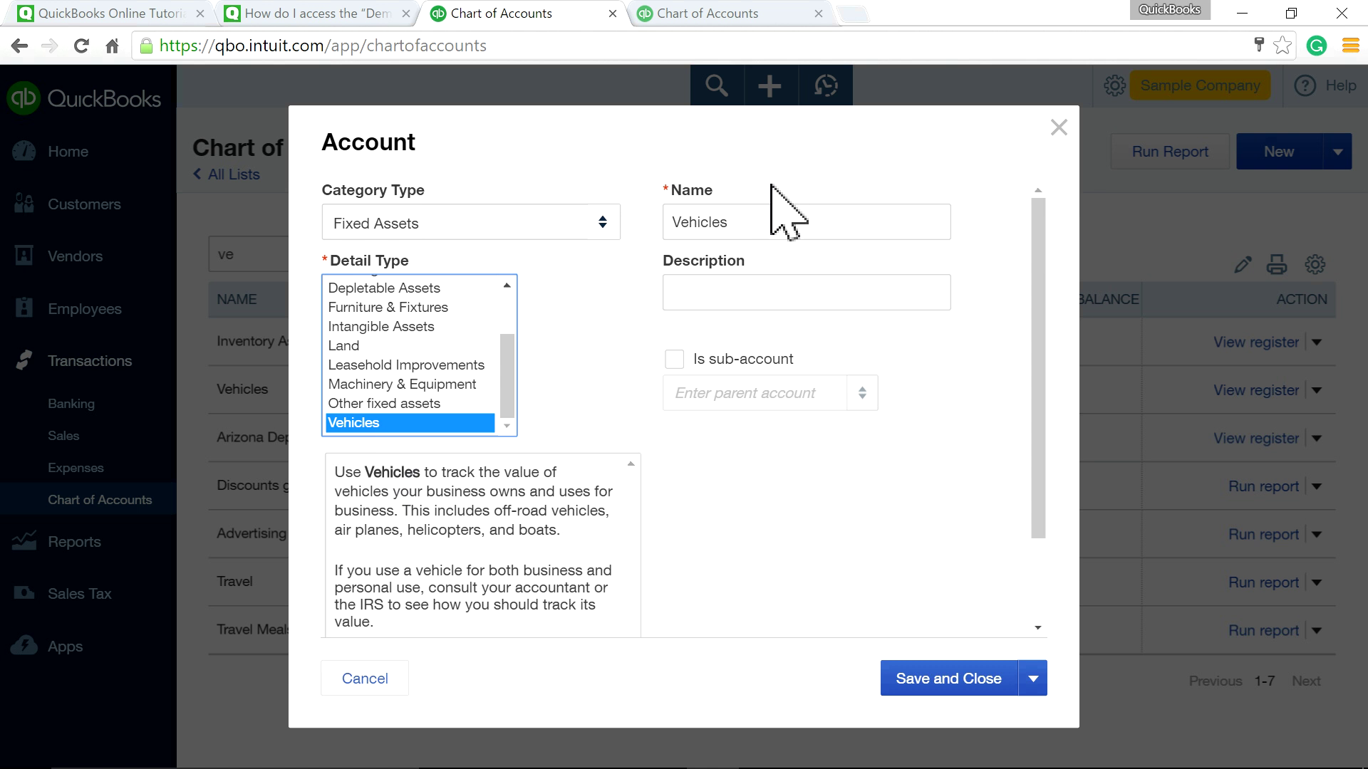
{"action": "double_click", "coordinate": [758, 223]}
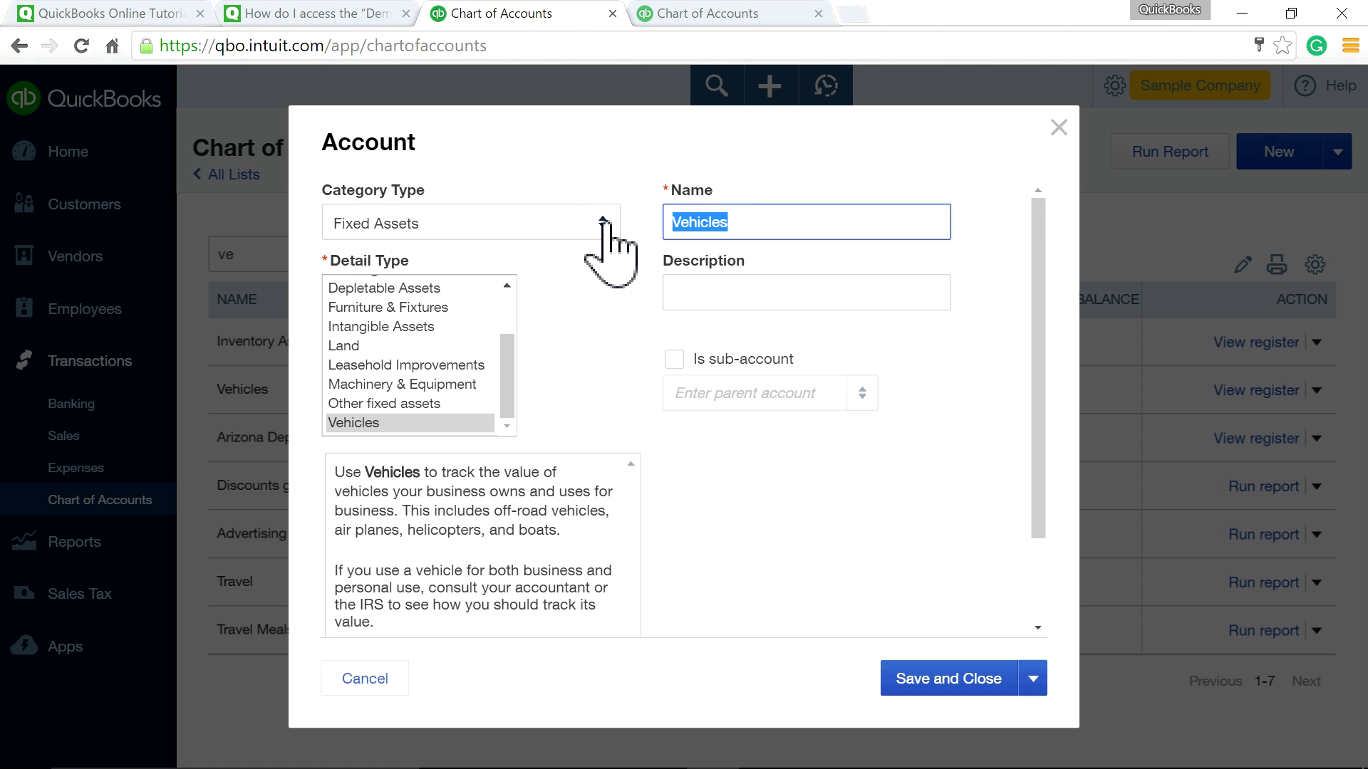
{"action": "right_click", "coordinate": [700, 222]}
{"action": "left_click", "coordinate": [751, 265]}
{"action": "left_click", "coordinate": [733, 292]}
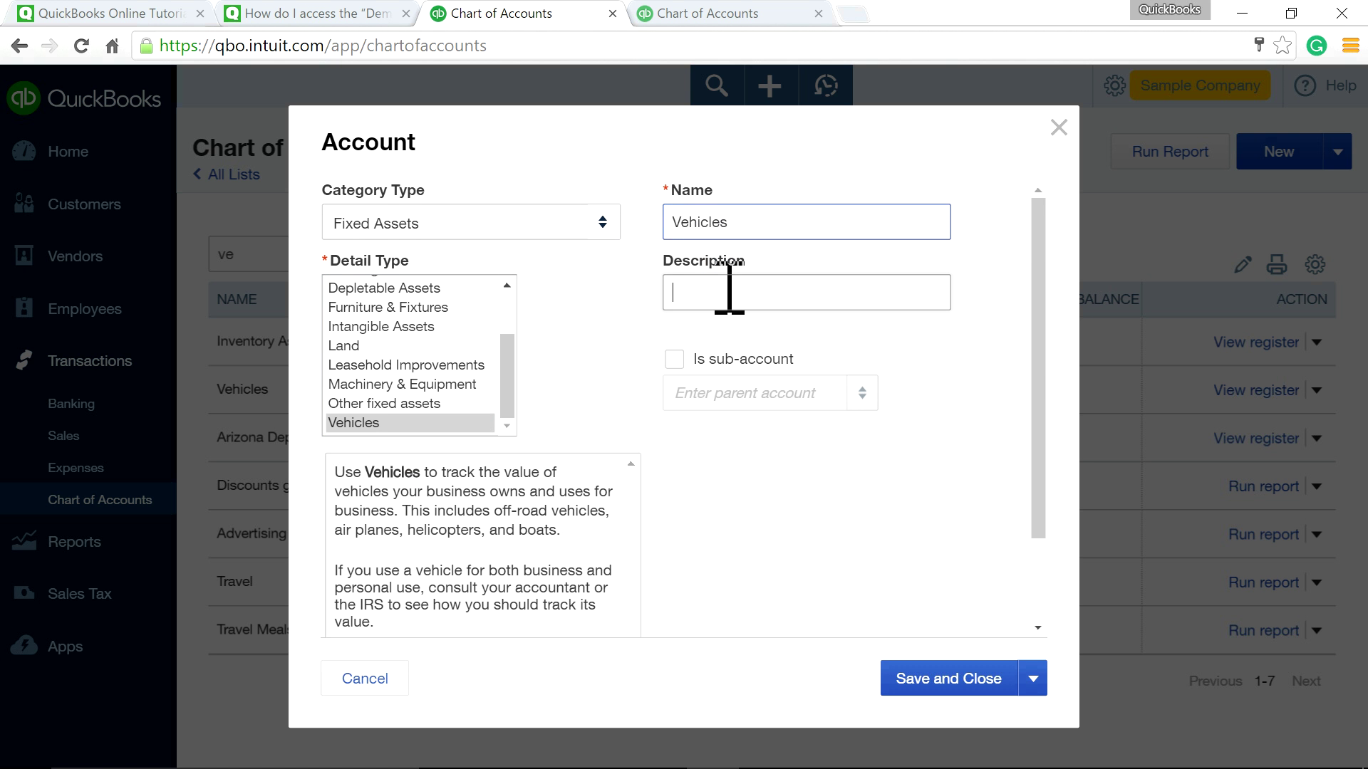
{"action": "right_click", "coordinate": [723, 286]}
{"action": "left_click", "coordinate": [786, 416]}
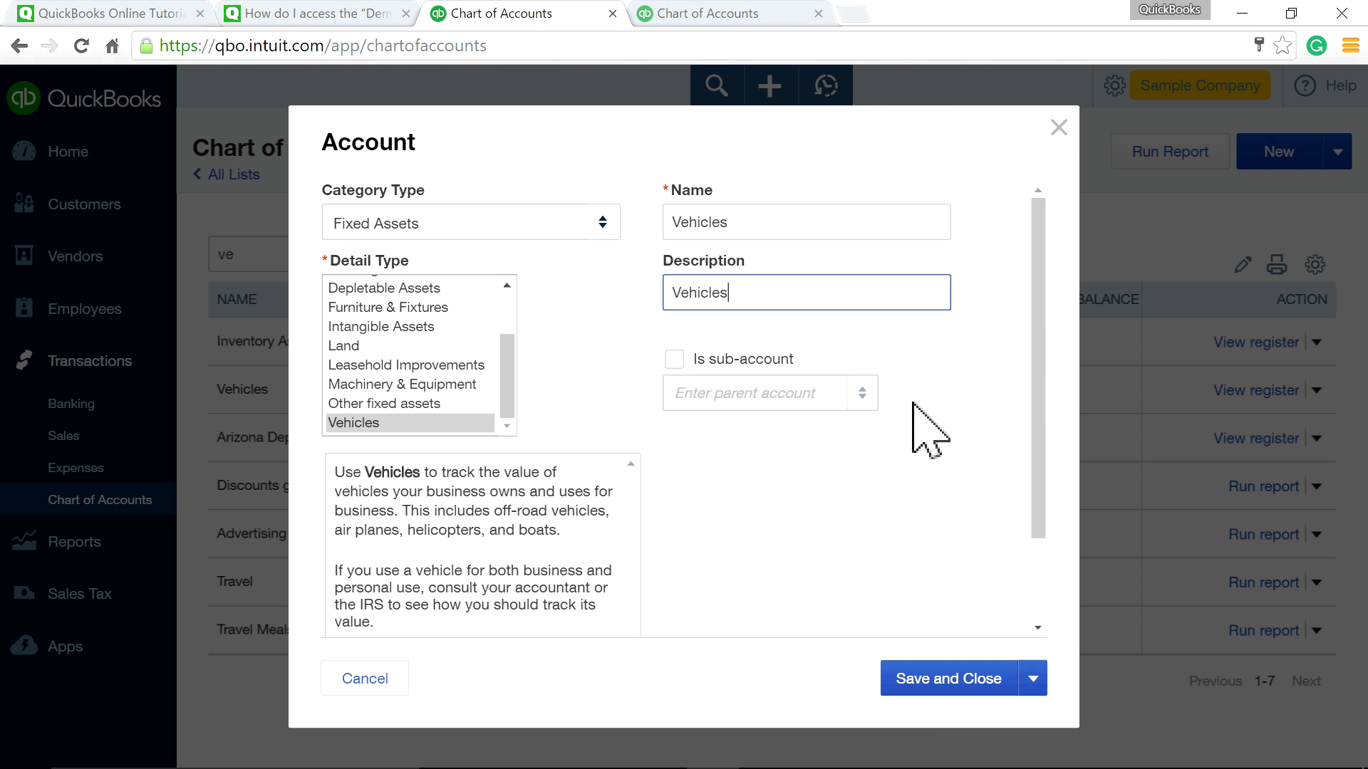
{"action": "left_click", "coordinate": [971, 678]}
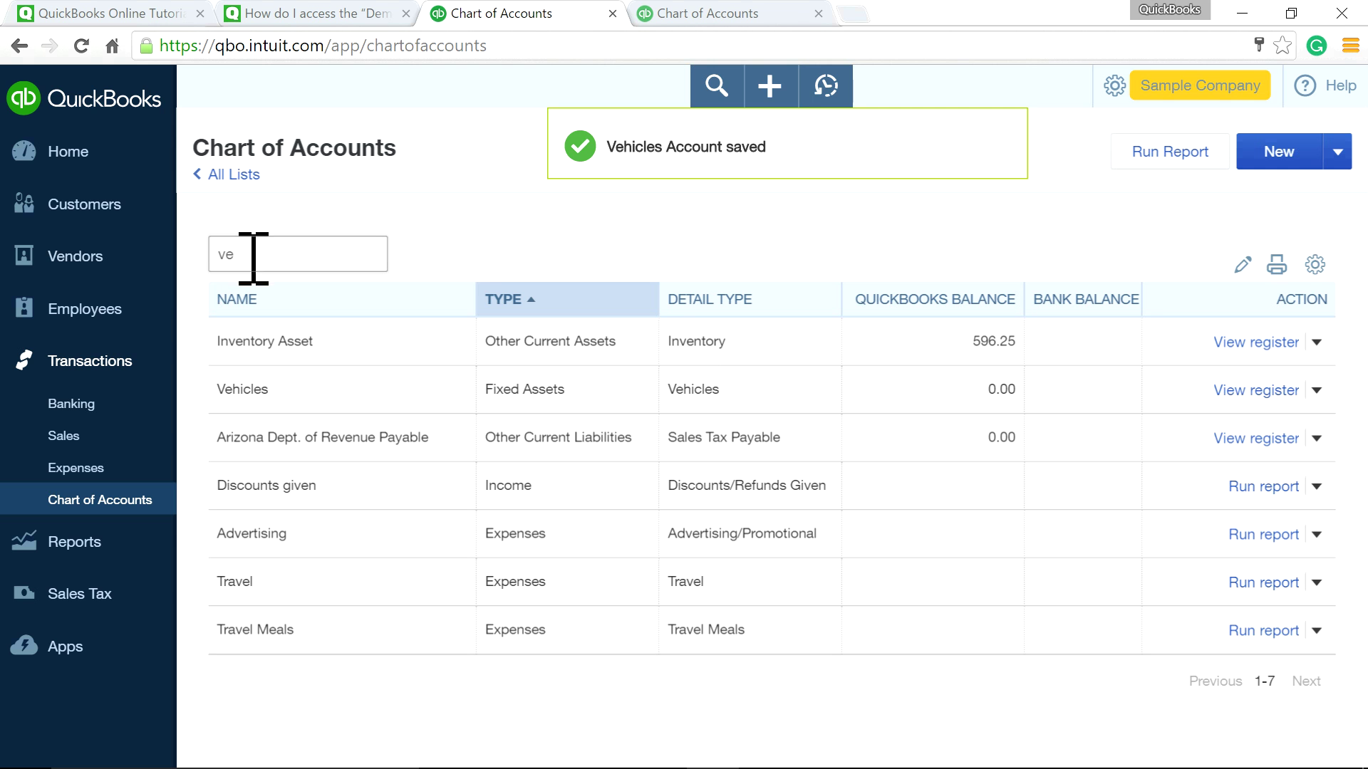
Step: Filter accounts by 'a1' and review A1 FINANCE's category types, closing without saving
{"action": "left_click_drag", "start_coordinate": [253, 258], "coordinate": [198, 249]}
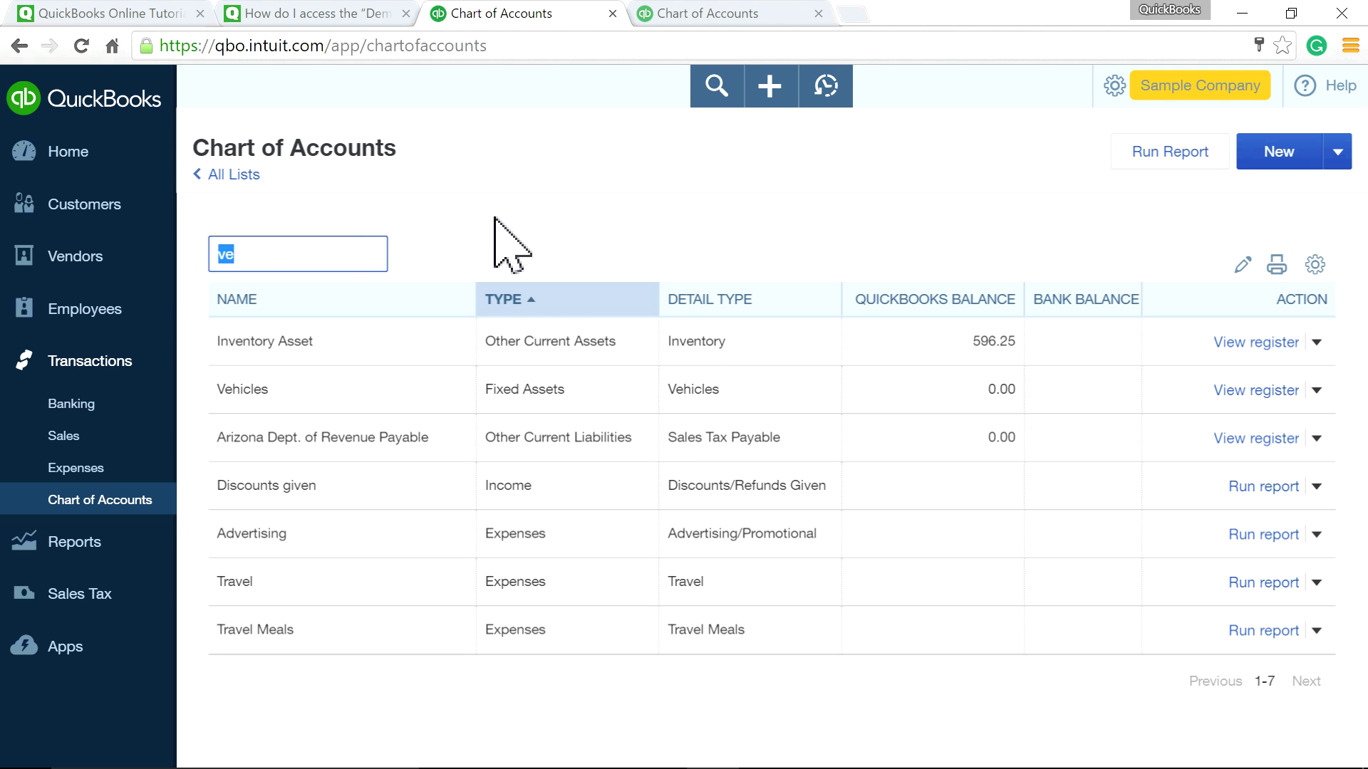
{"action": "type", "text": "a1"}
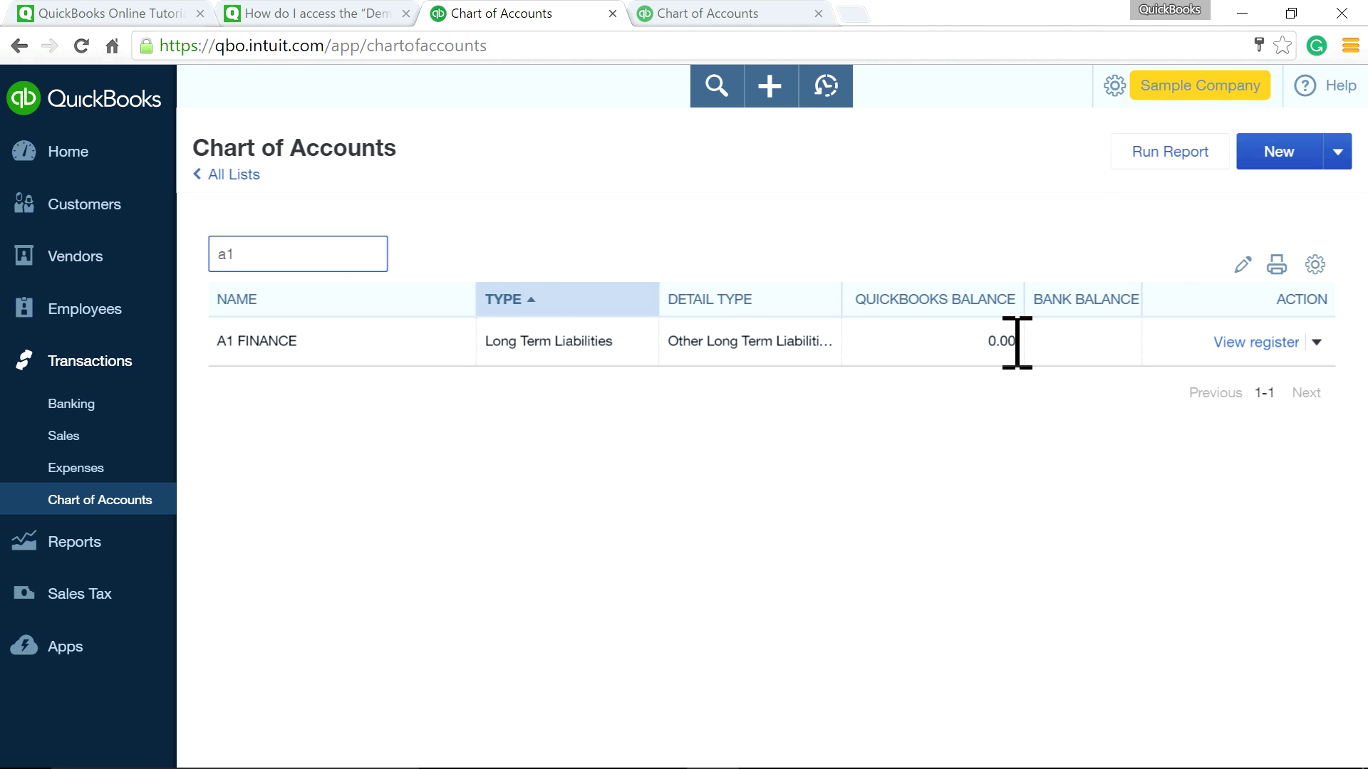
{"action": "left_click", "coordinate": [1317, 342]}
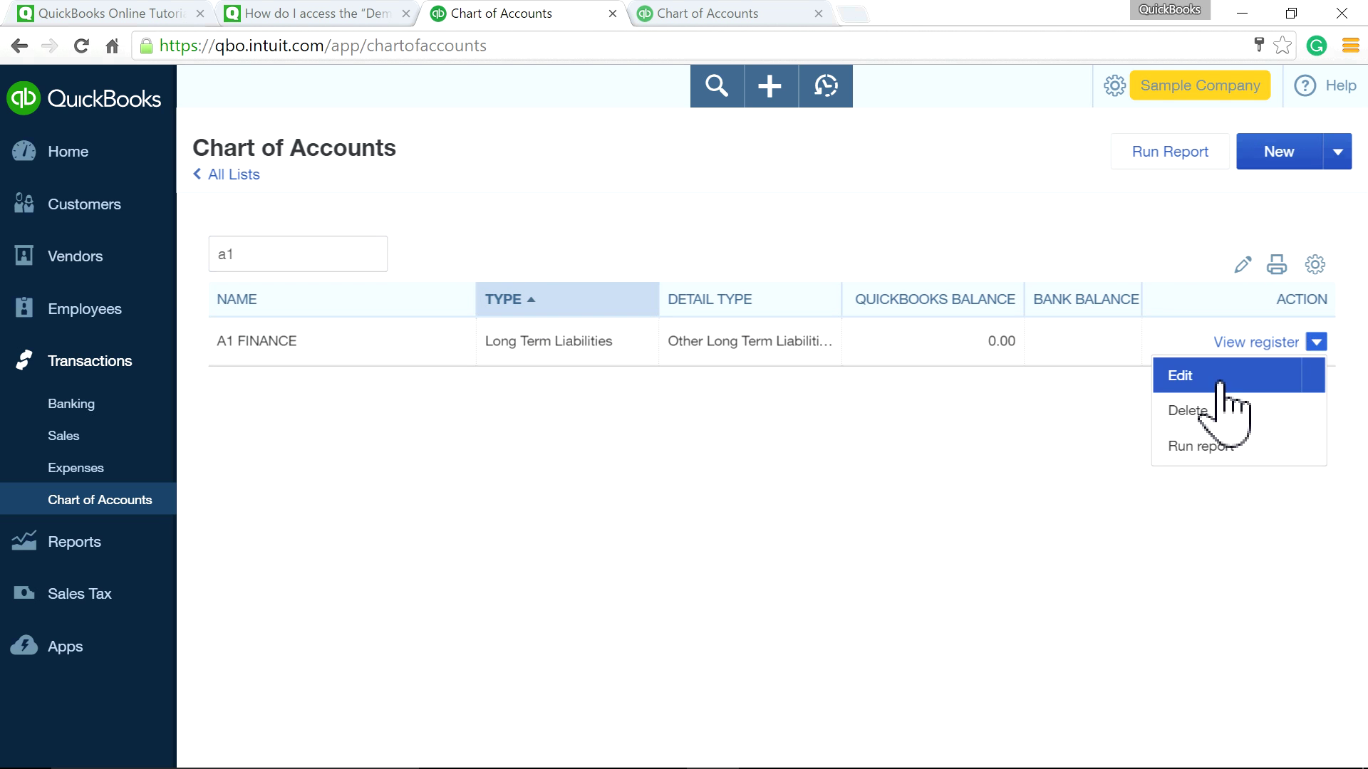
{"action": "left_click", "coordinate": [1177, 378]}
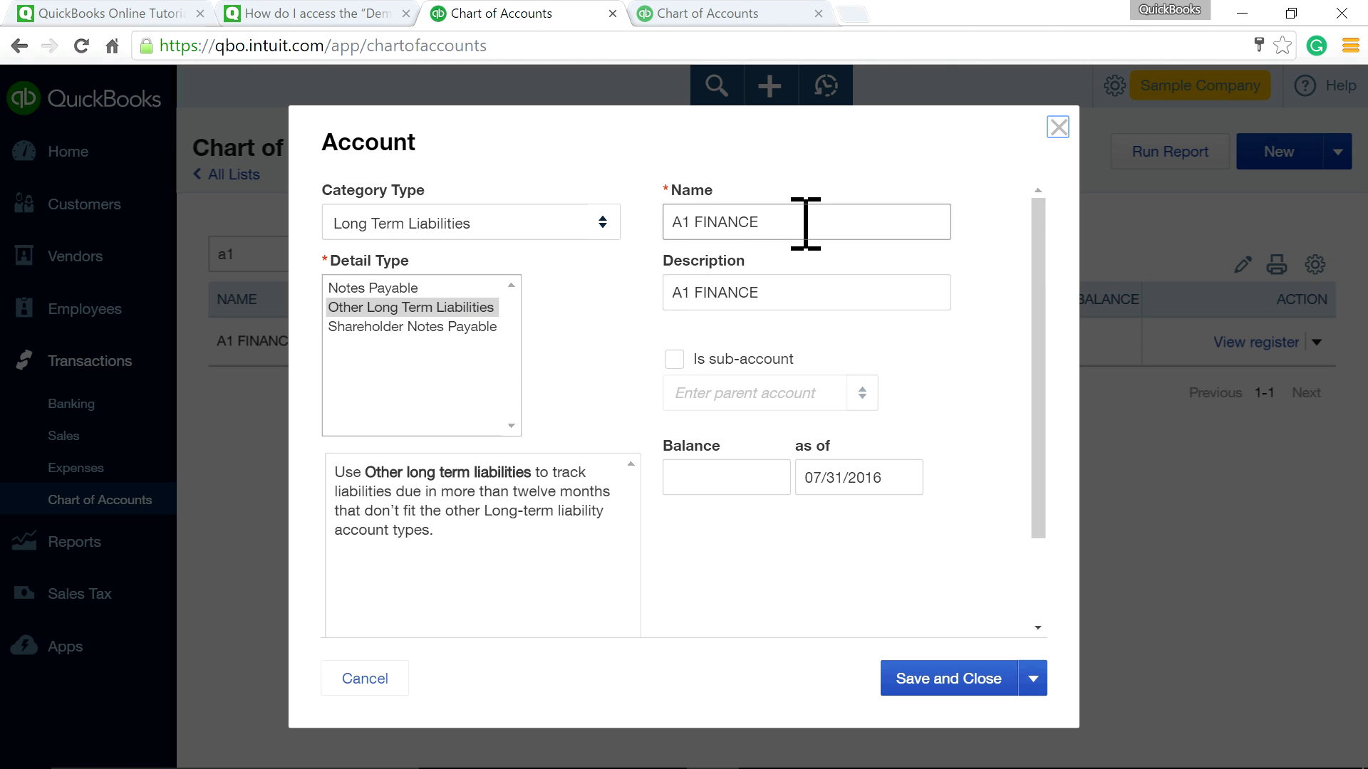
{"action": "left_click_drag", "start_coordinate": [806, 223], "coordinate": [668, 217]}
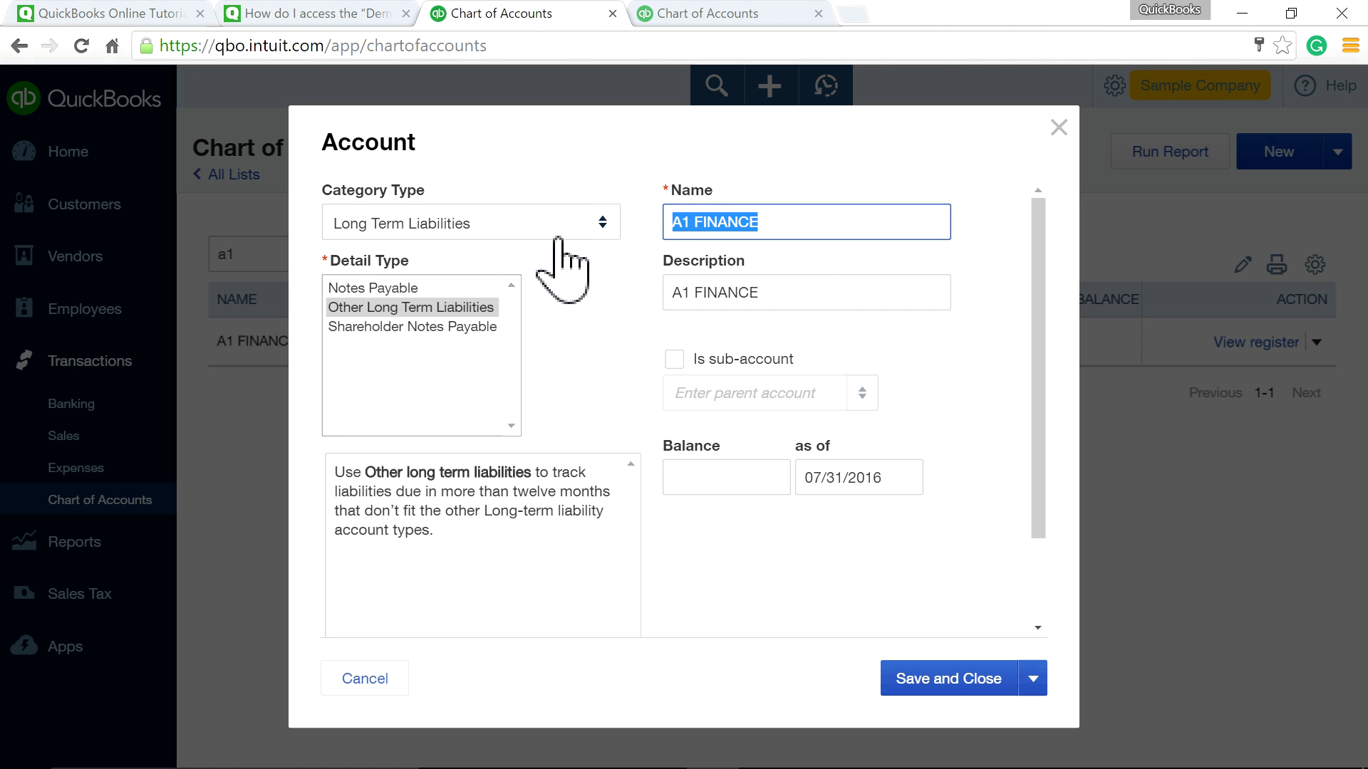
{"action": "left_click", "coordinate": [604, 223]}
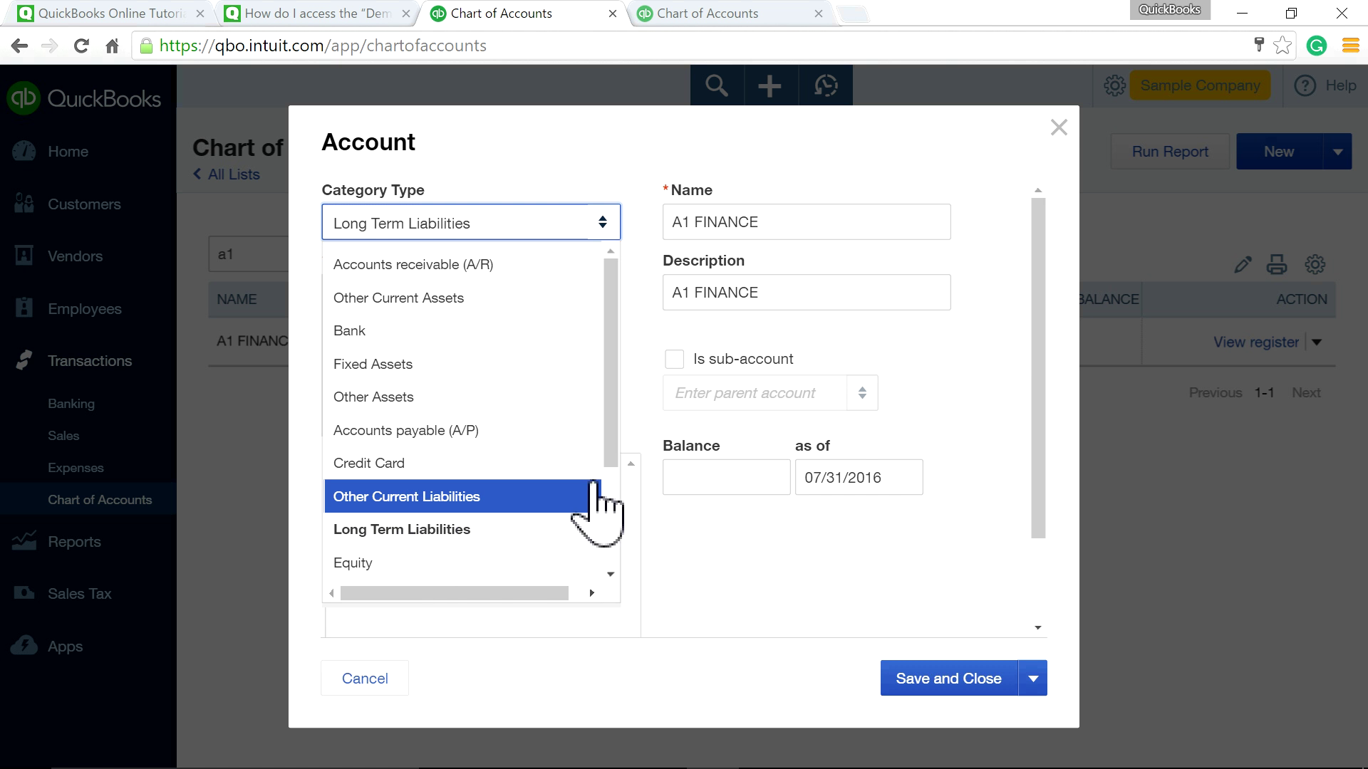
{"action": "left_click", "coordinate": [1060, 128]}
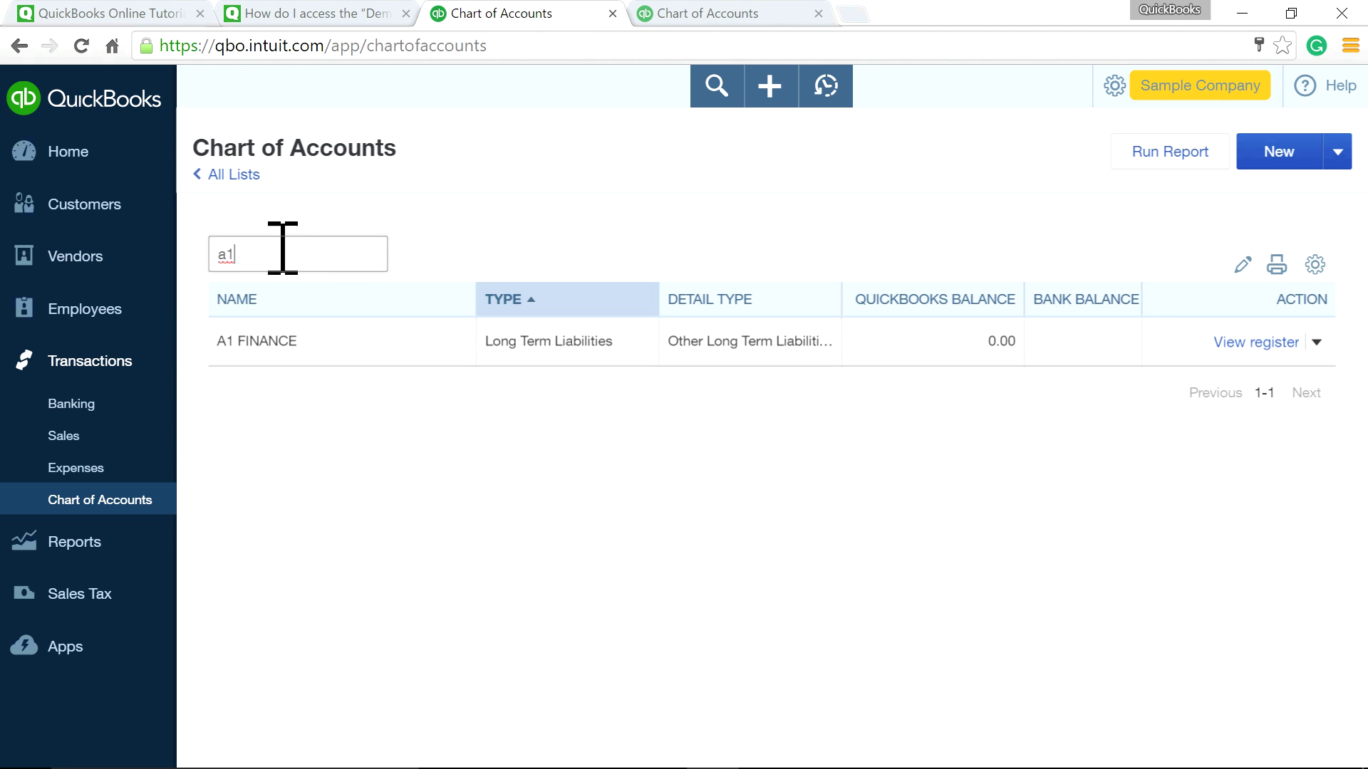
Step: Filter accounts by 'int' and inspect the Interest Expense account, closing it unchanged
{"action": "left_click_drag", "start_coordinate": [283, 253], "coordinate": [207, 256]}
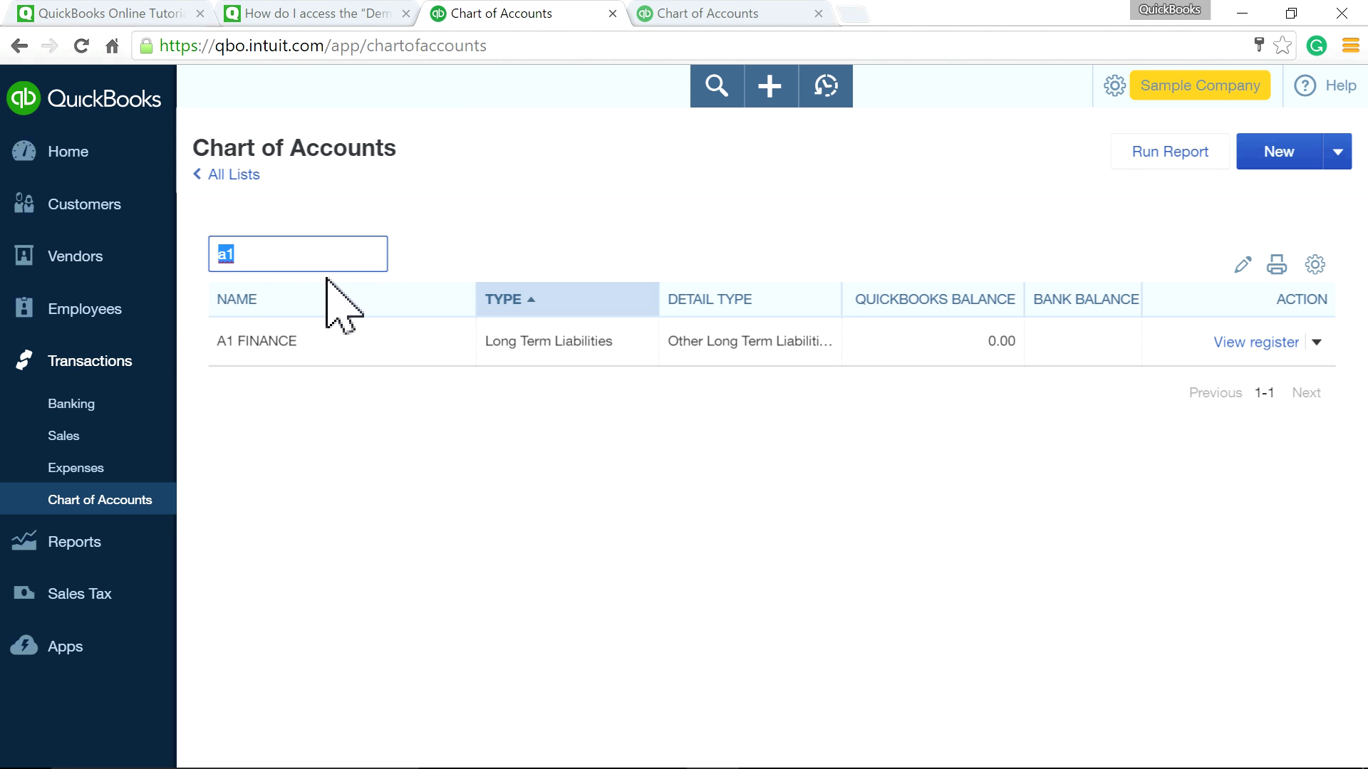
{"action": "key", "text": "BackSpace"}
{"action": "type", "text": "in"}
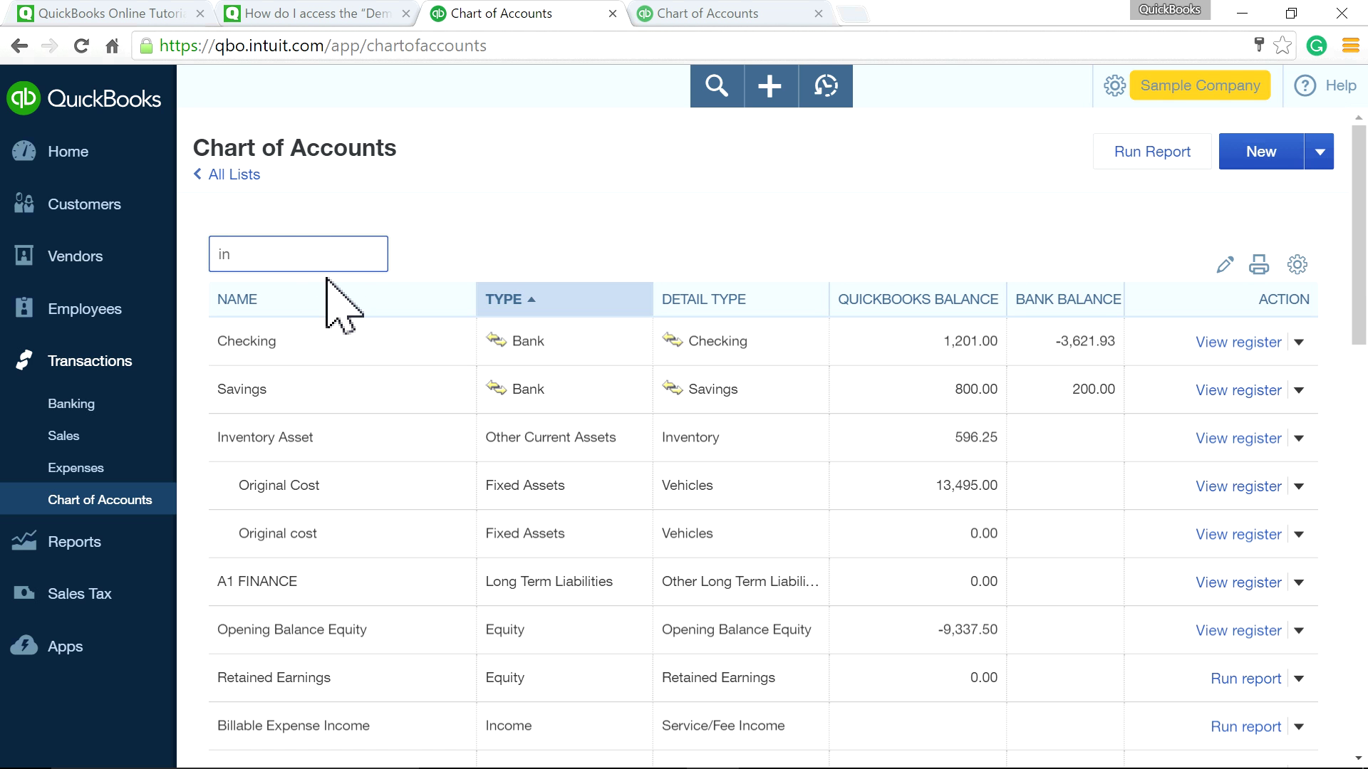
{"action": "type", "text": "t"}
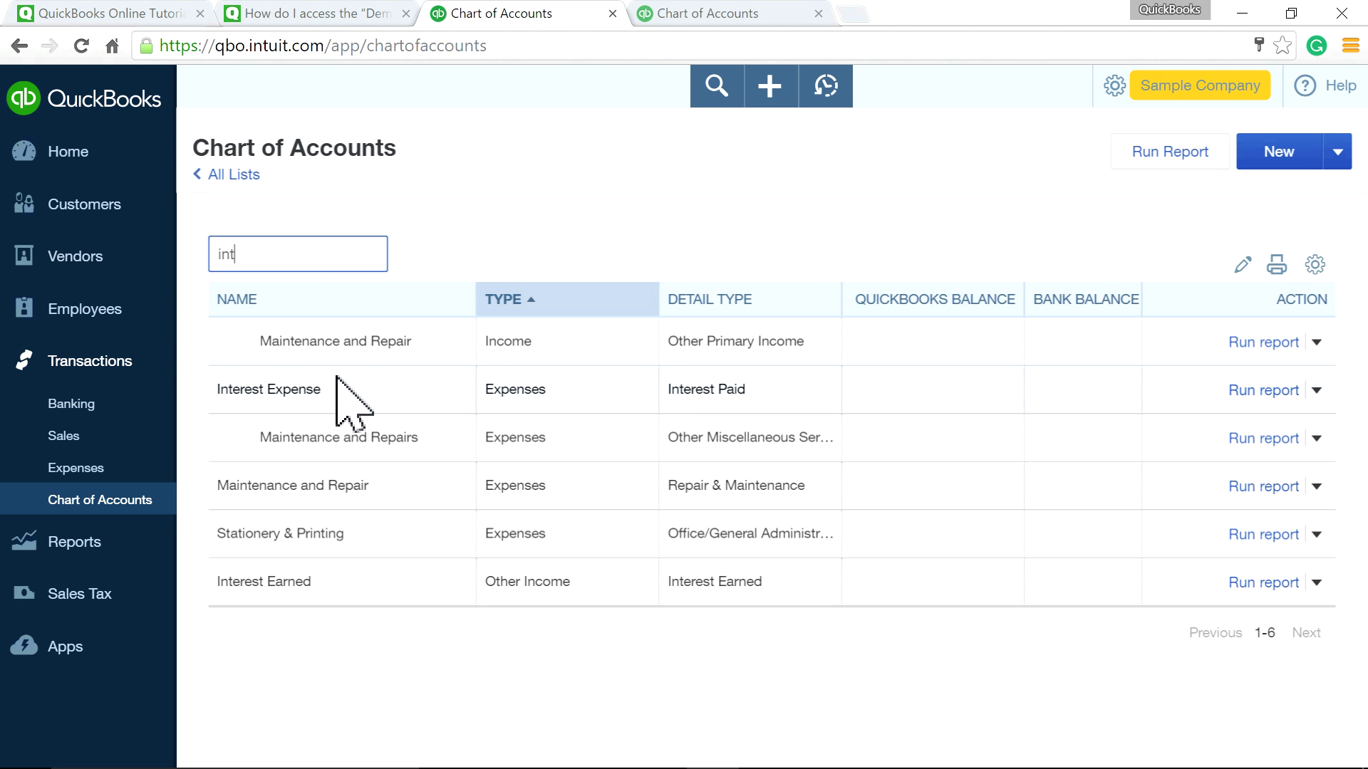
{"action": "left_click", "coordinate": [1315, 391]}
{"action": "left_click", "coordinate": [1186, 426]}
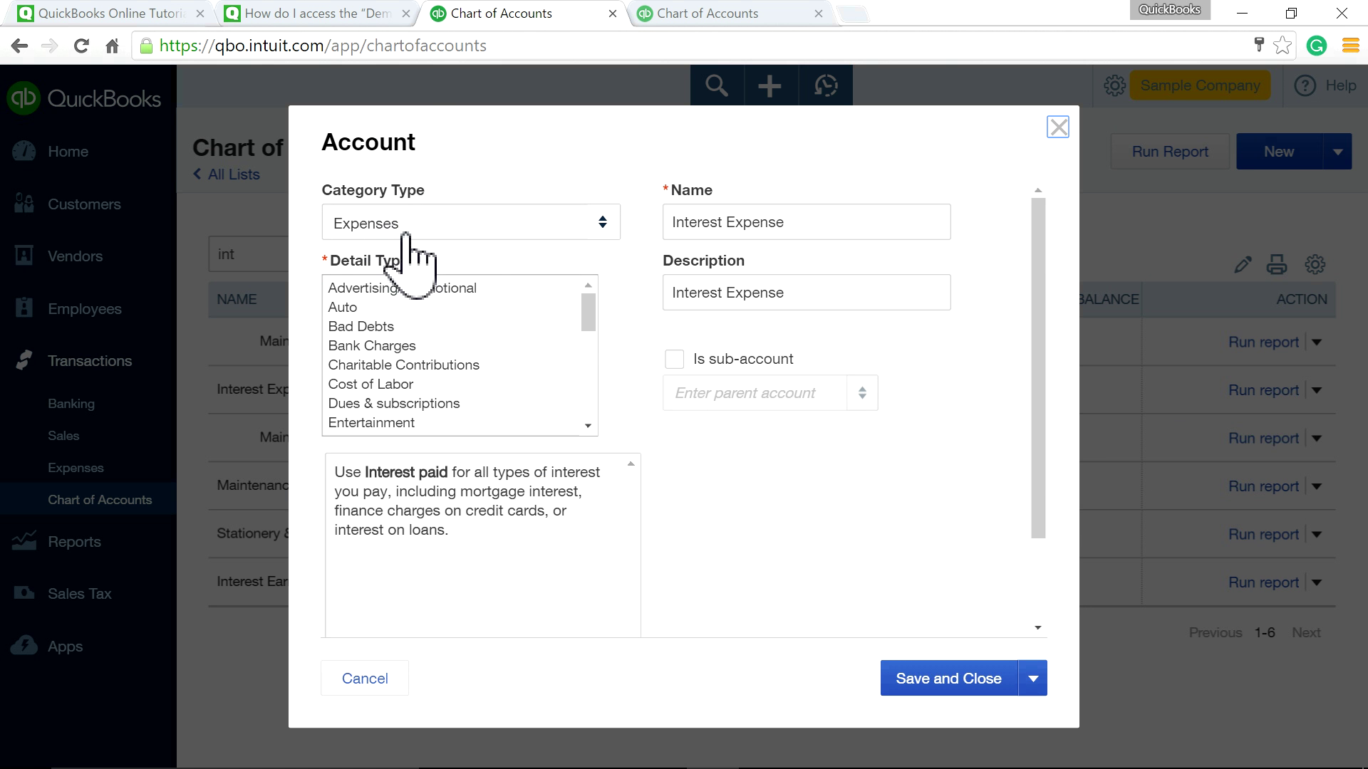
{"action": "left_click_drag", "start_coordinate": [589, 322], "coordinate": [591, 367]}
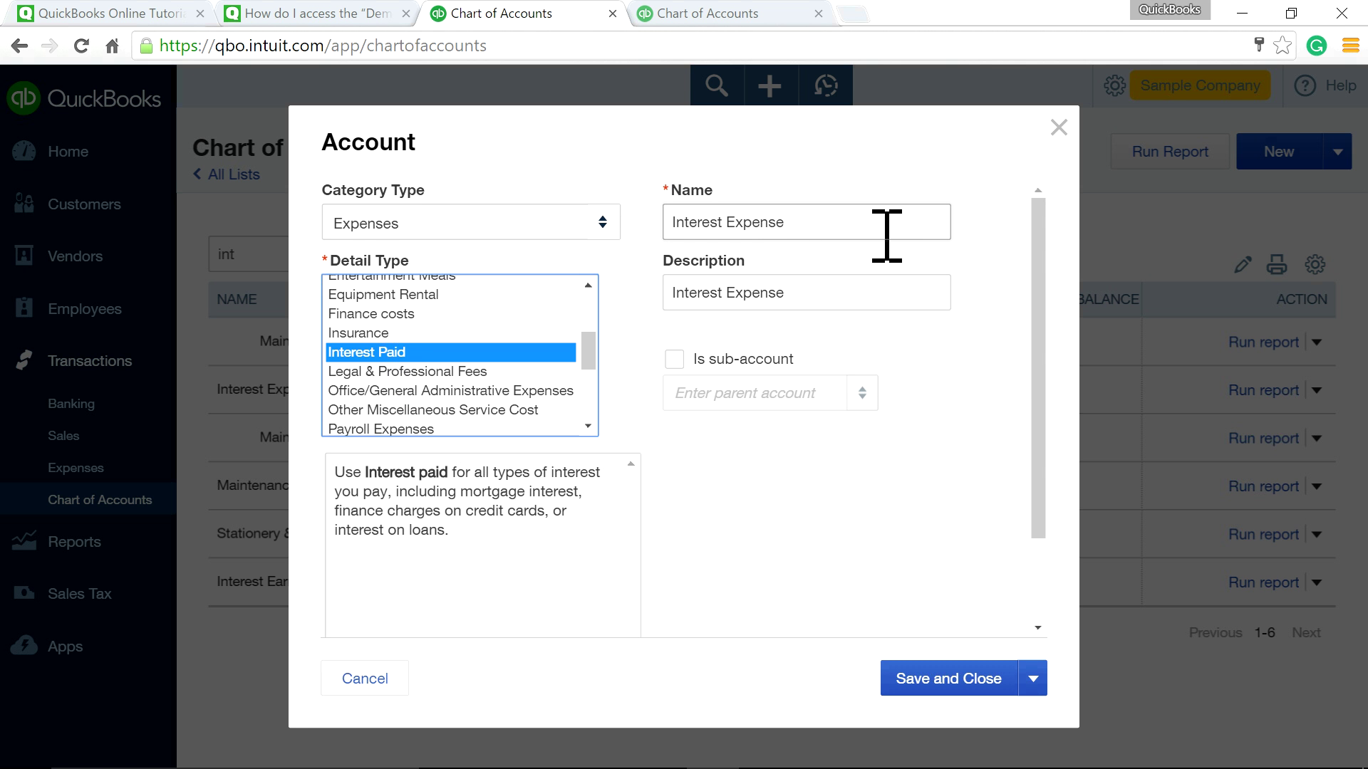
{"action": "left_click", "coordinate": [1058, 128]}
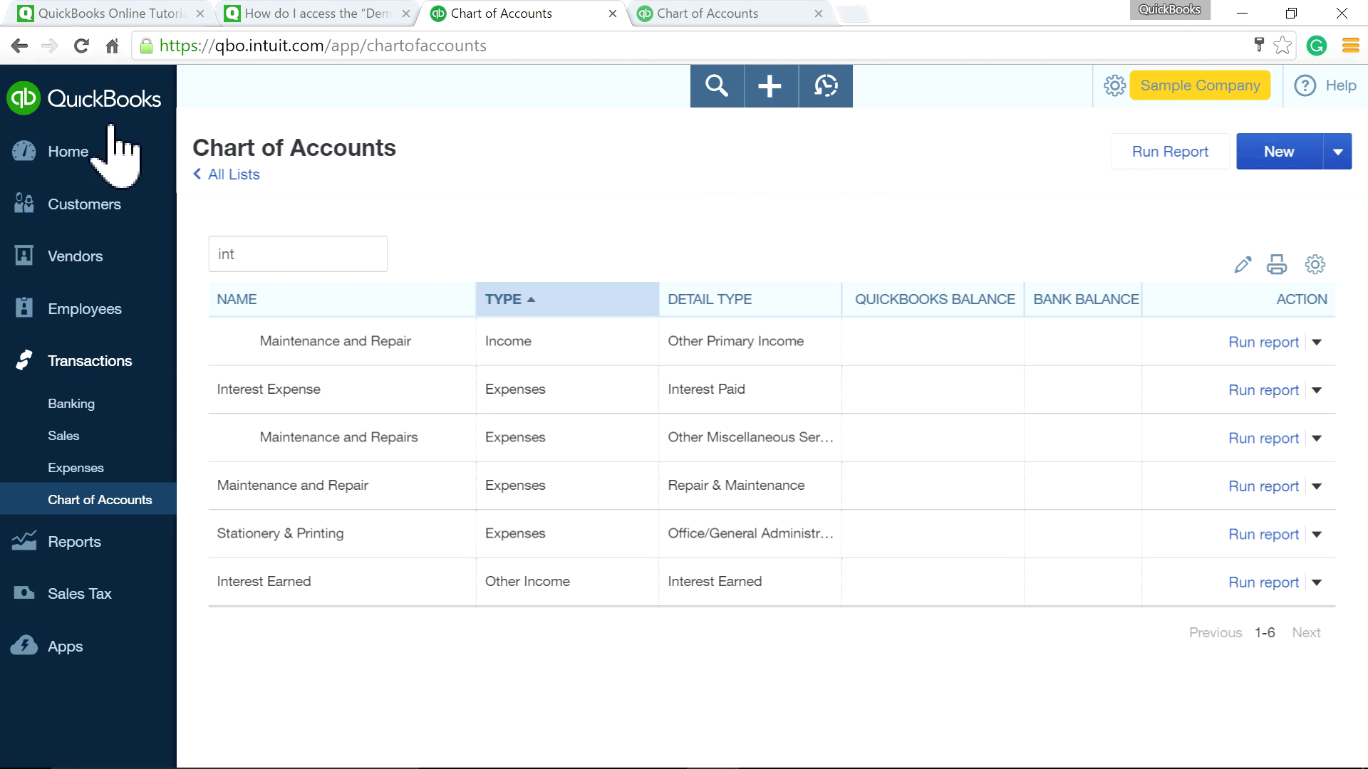
Step: Start a new check dated 07/31/2016 with Vehicles:Original cost 45,000 on line 1
{"action": "left_click", "coordinate": [55, 153]}
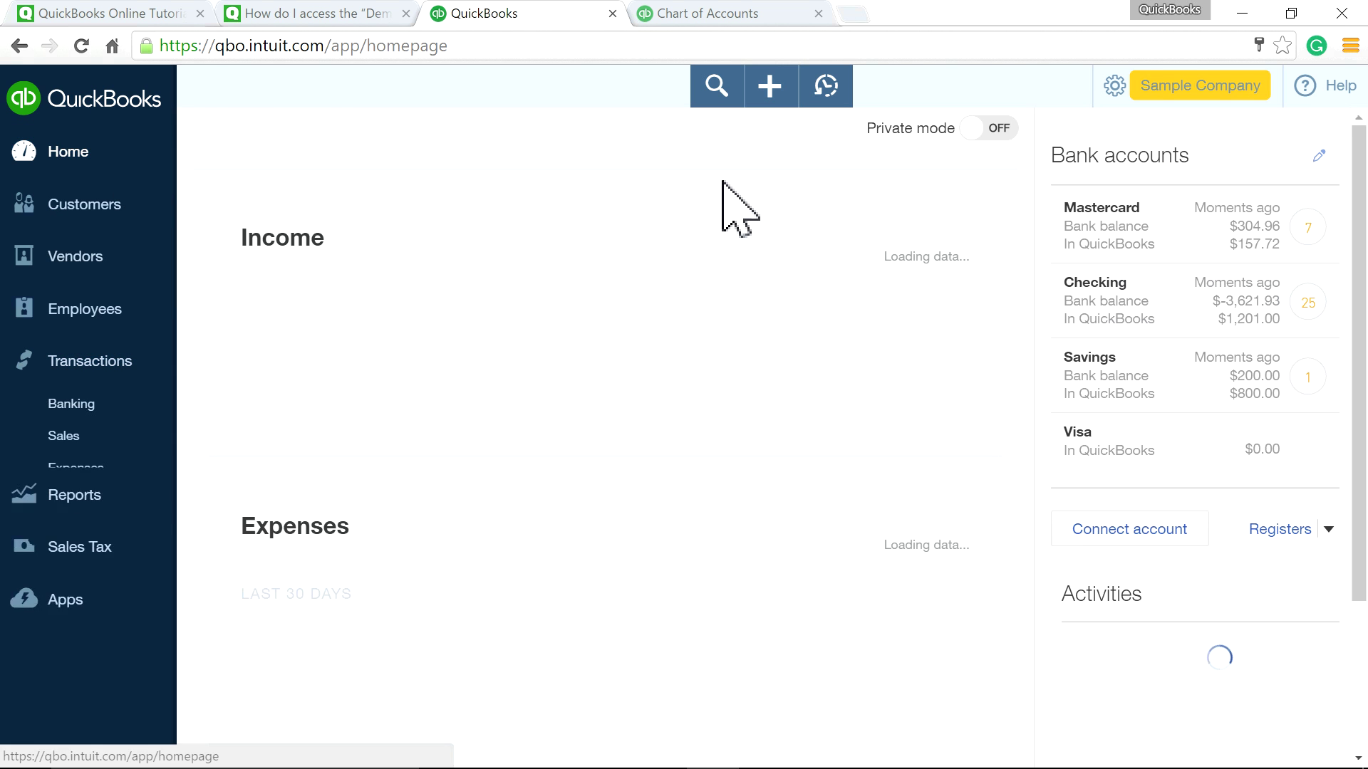
{"action": "left_click", "coordinate": [768, 84]}
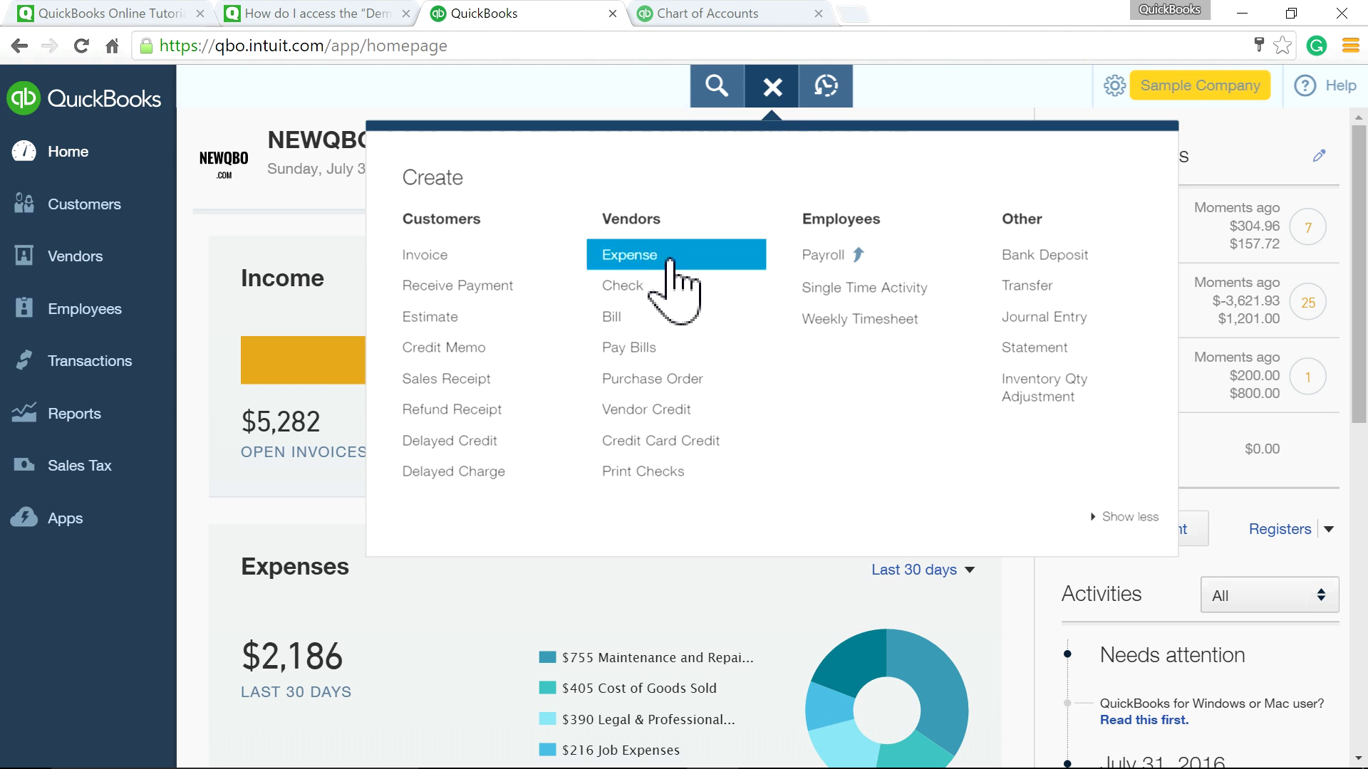
{"action": "left_click", "coordinate": [647, 288]}
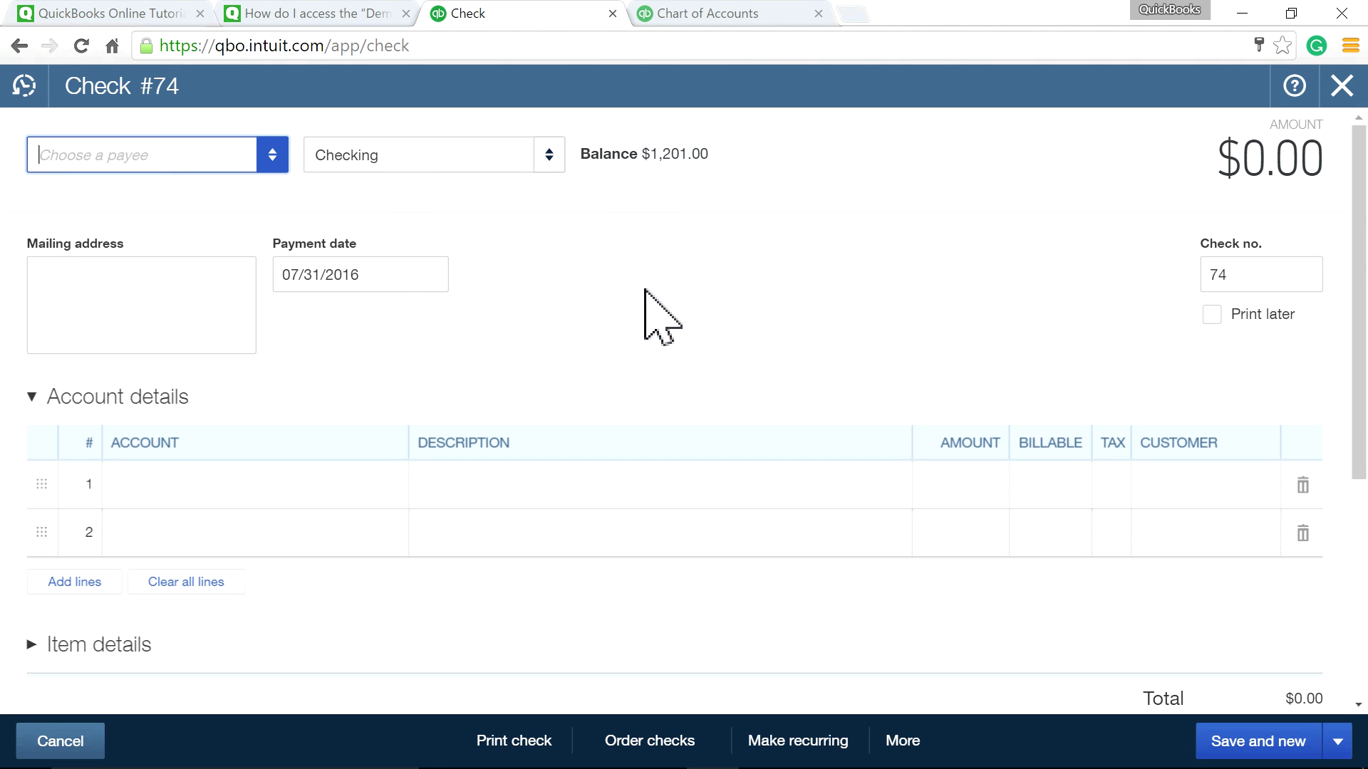
{"action": "left_click", "coordinate": [430, 278]}
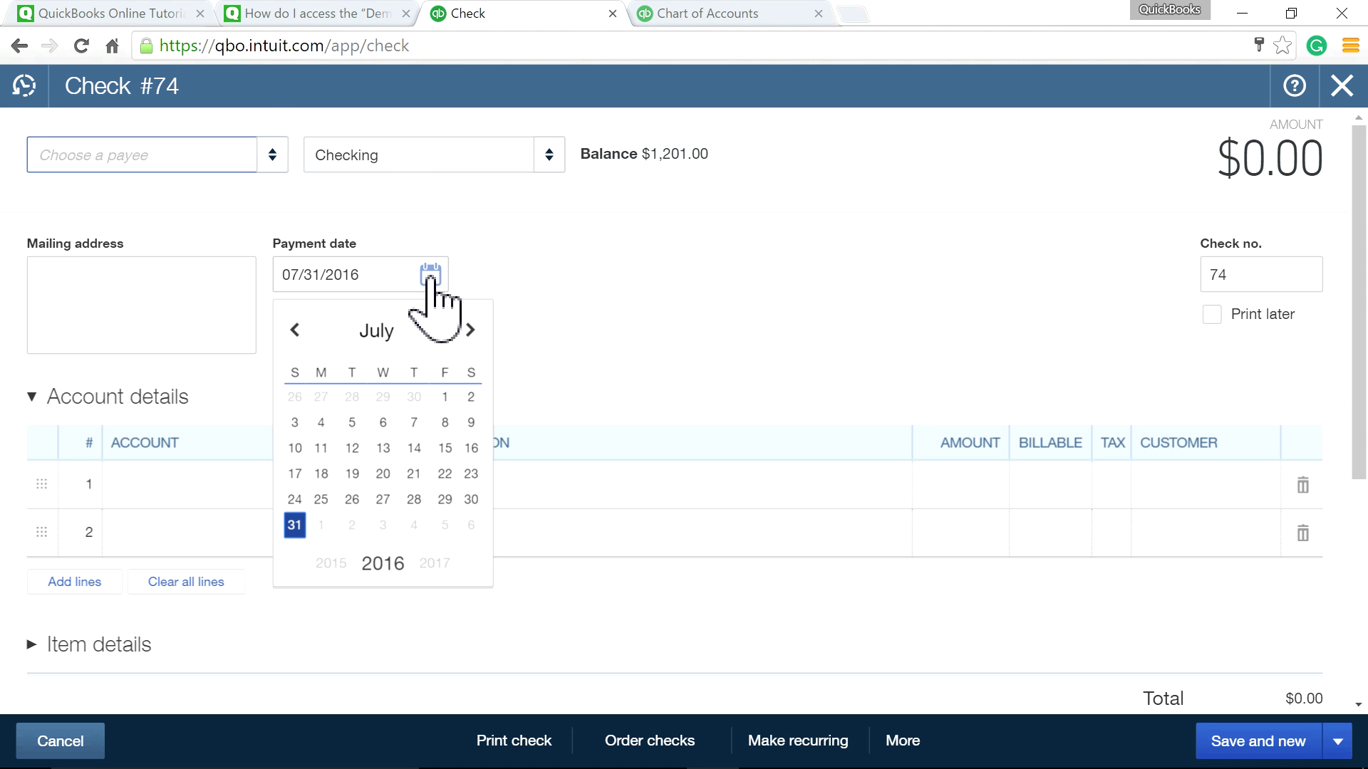
{"action": "left_click", "coordinate": [430, 278]}
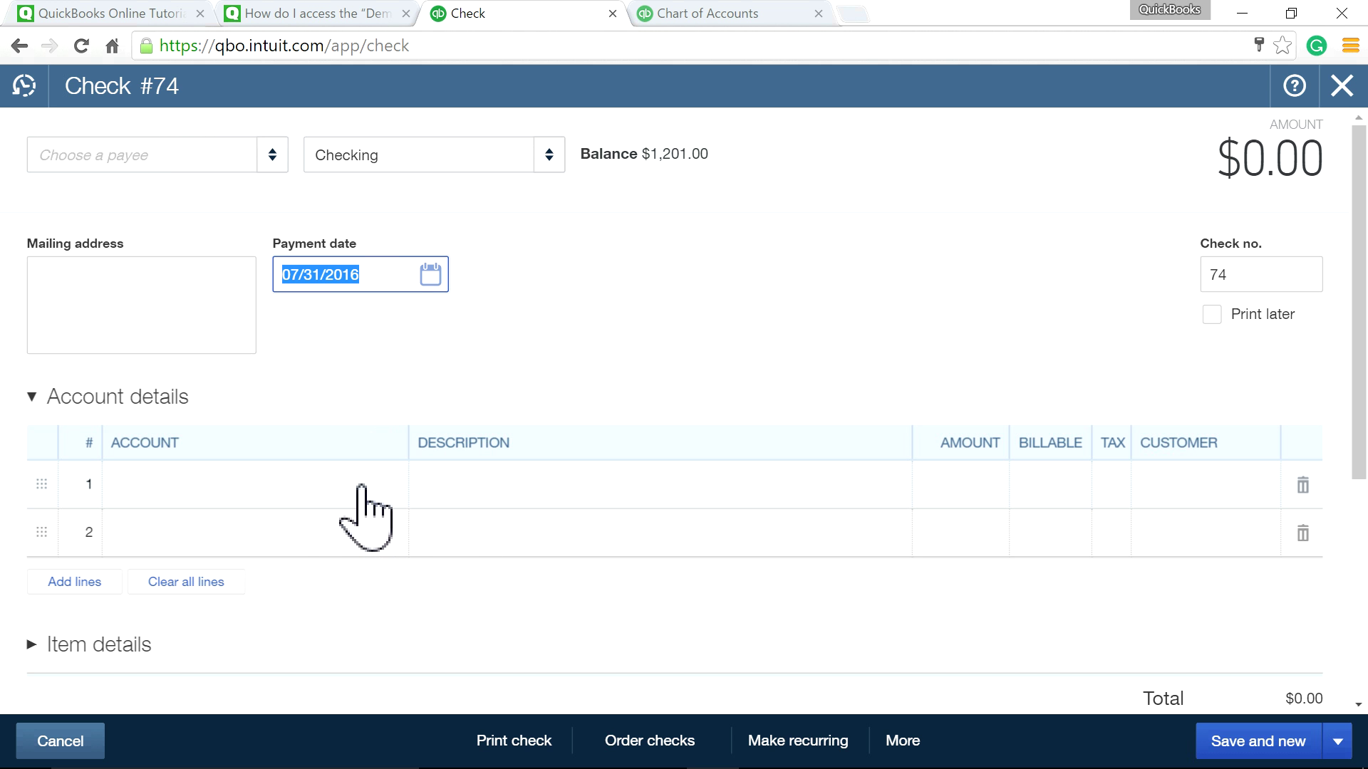
{"action": "left_click", "coordinate": [301, 485]}
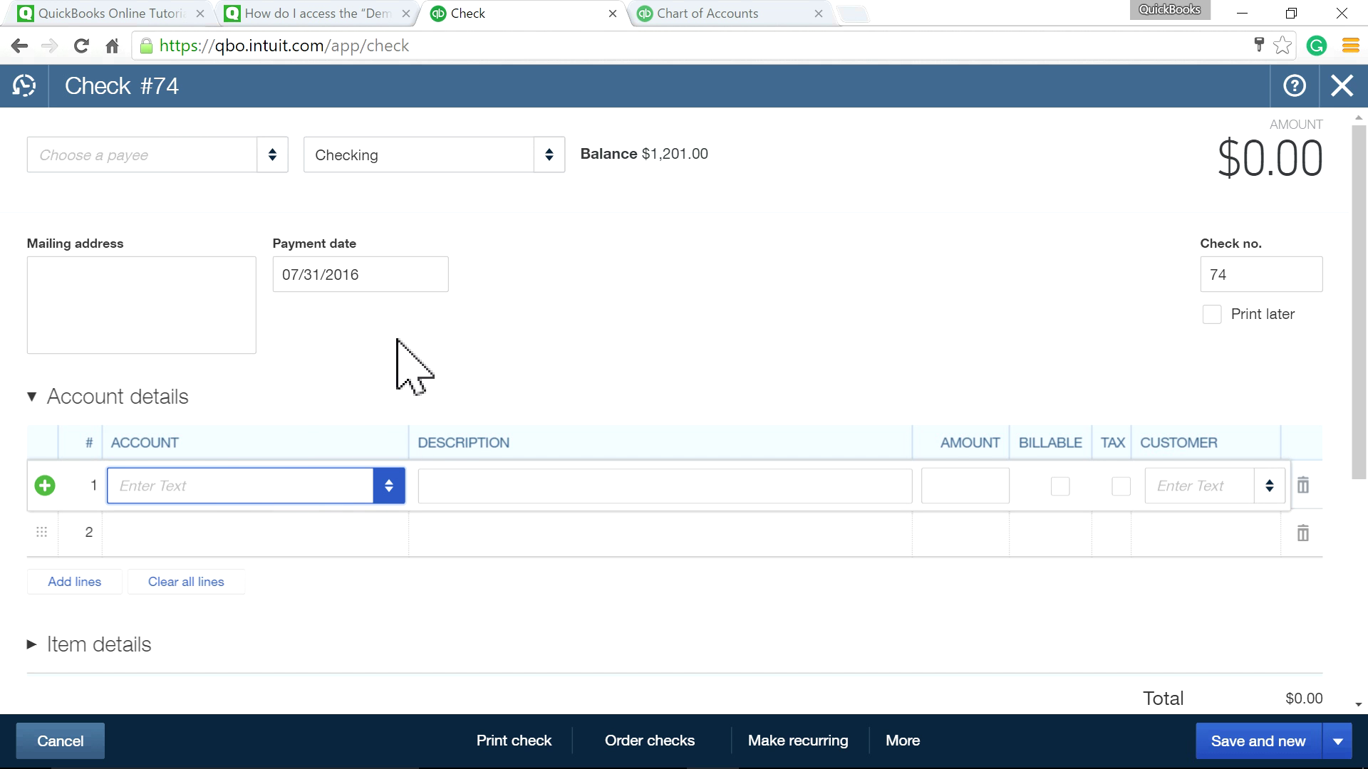
{"action": "left_click", "coordinate": [212, 484]}
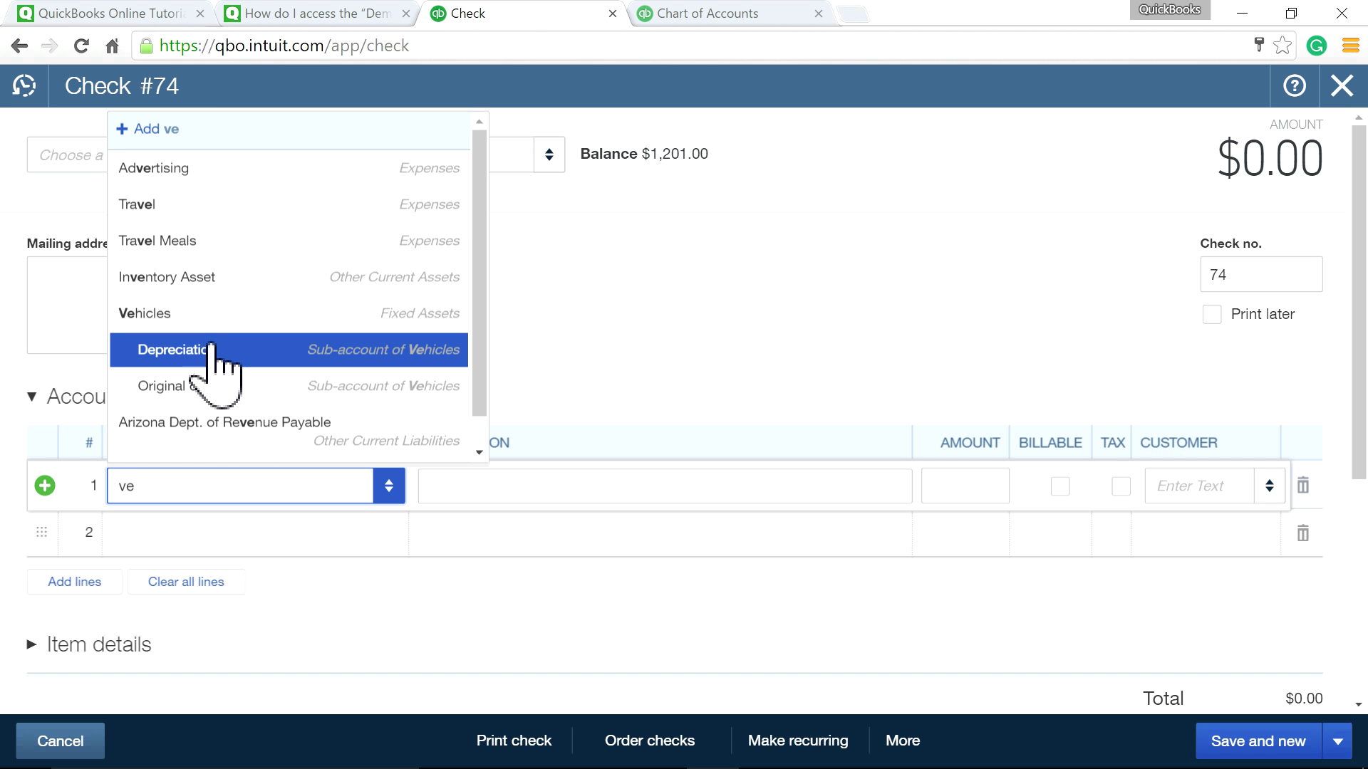
{"action": "left_click", "coordinate": [364, 385]}
{"action": "left_click", "coordinate": [955, 487]}
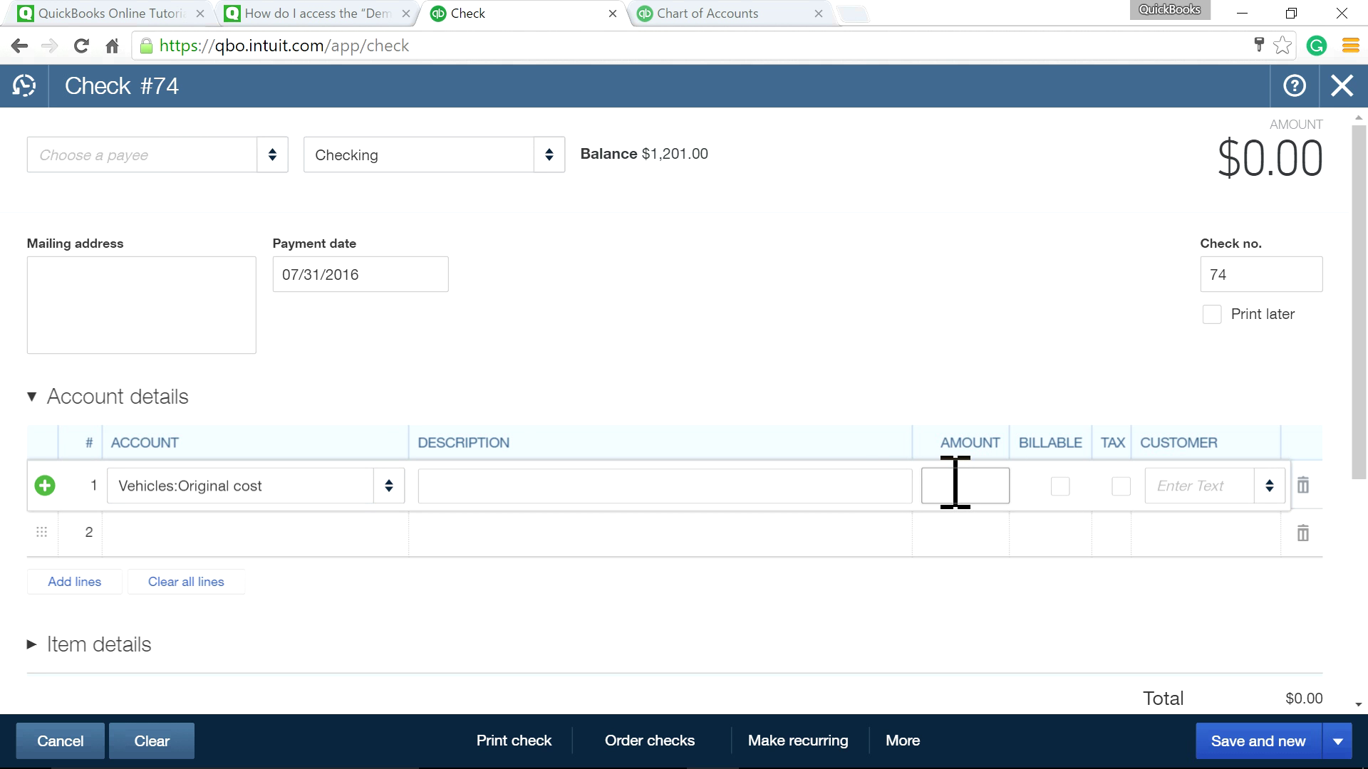
{"action": "left_click", "coordinate": [881, 405]}
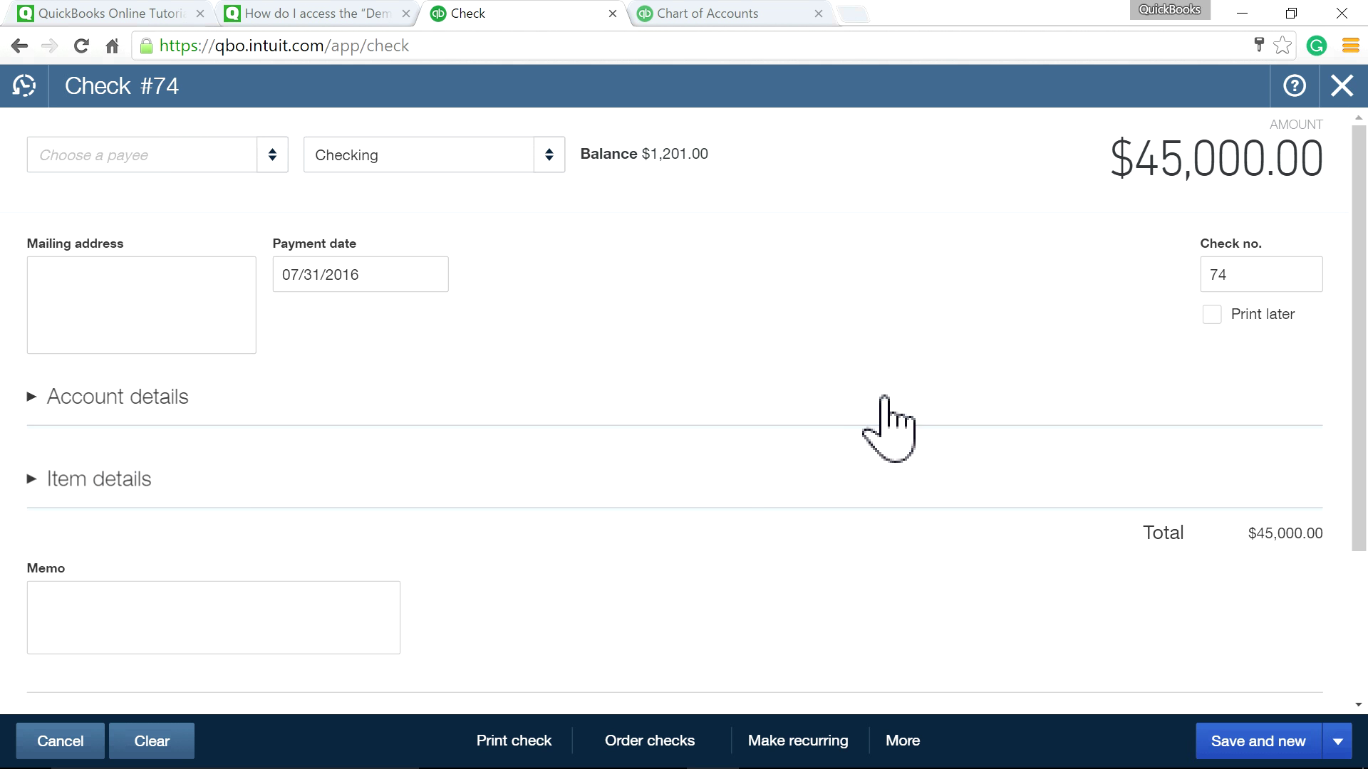
Step: Add A1 FINANCE -40,000 on line 2 and save check 74 totaling $5,000
{"action": "left_click", "coordinate": [174, 400]}
{"action": "left_click", "coordinate": [215, 535]}
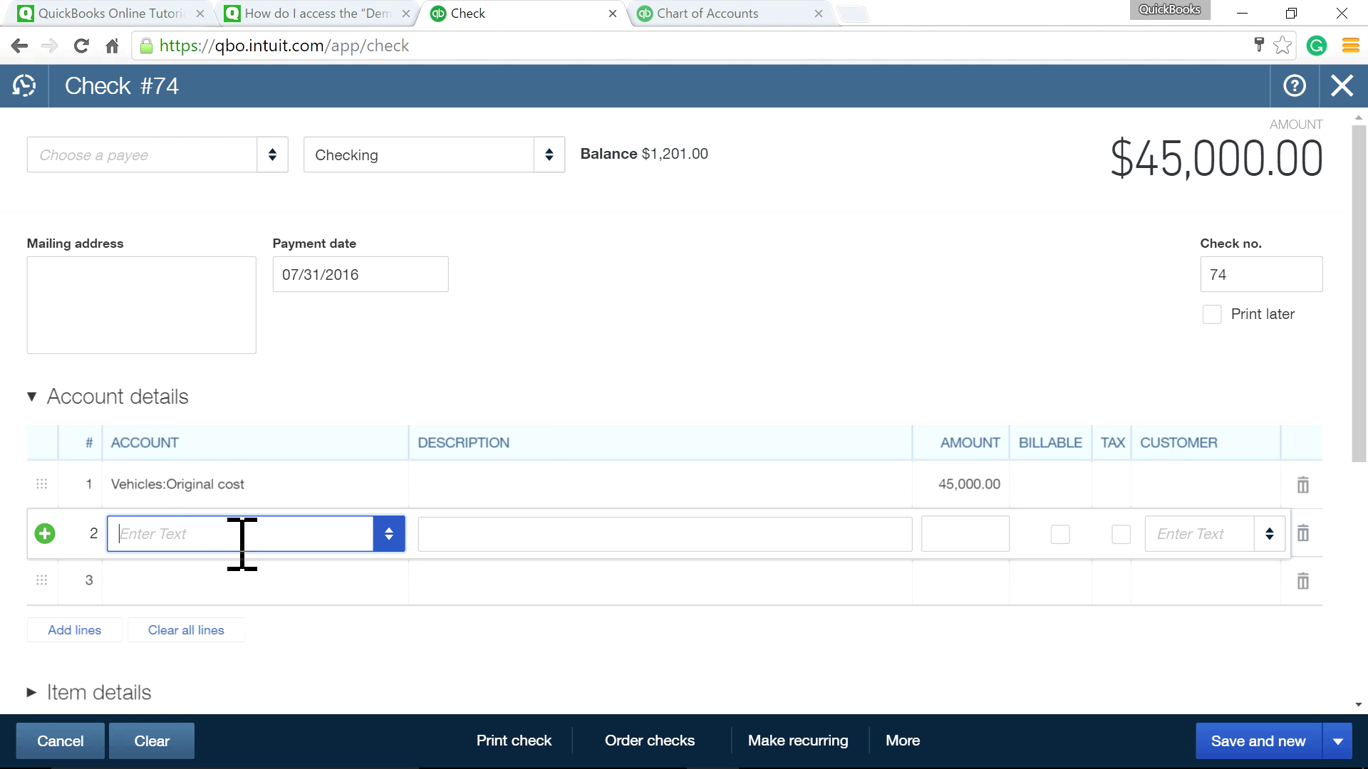
{"action": "type", "text": "A1 FINANCE"}
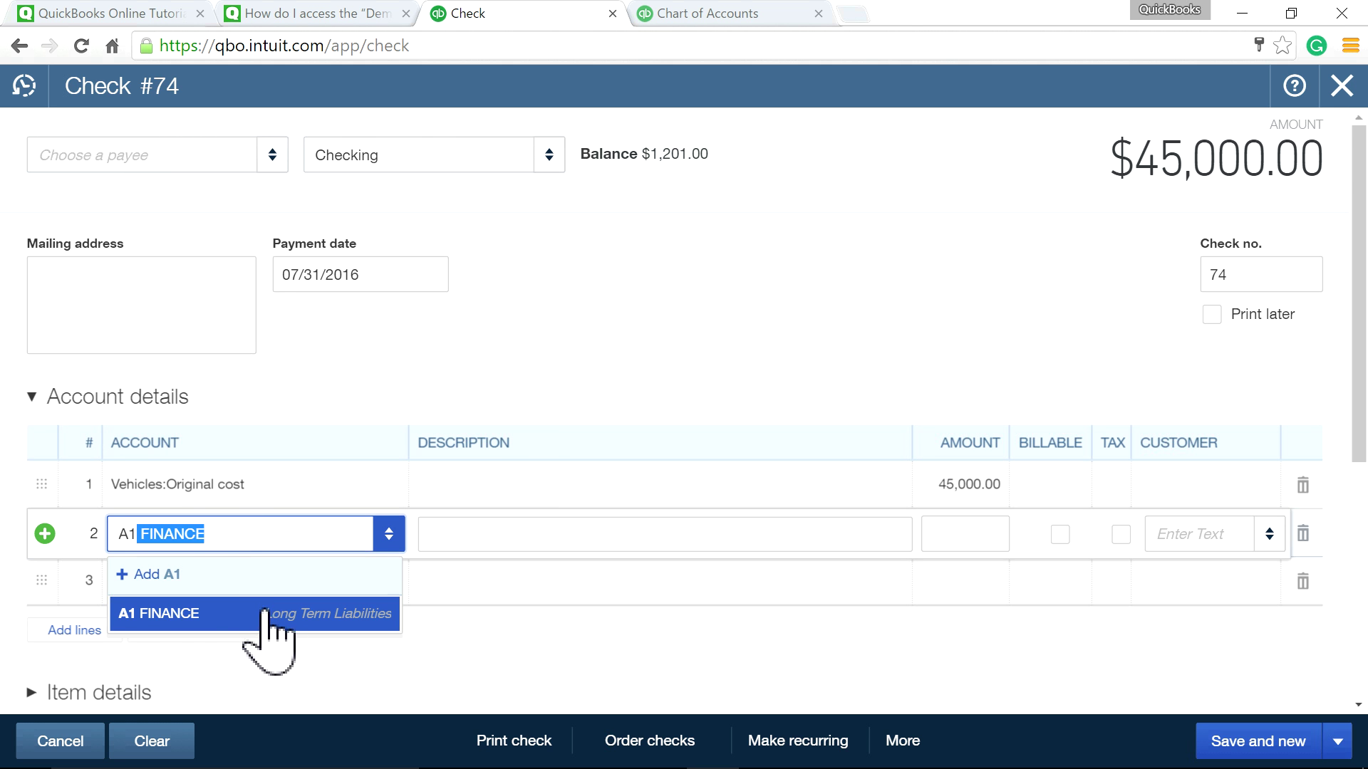
{"action": "left_click", "coordinate": [306, 617]}
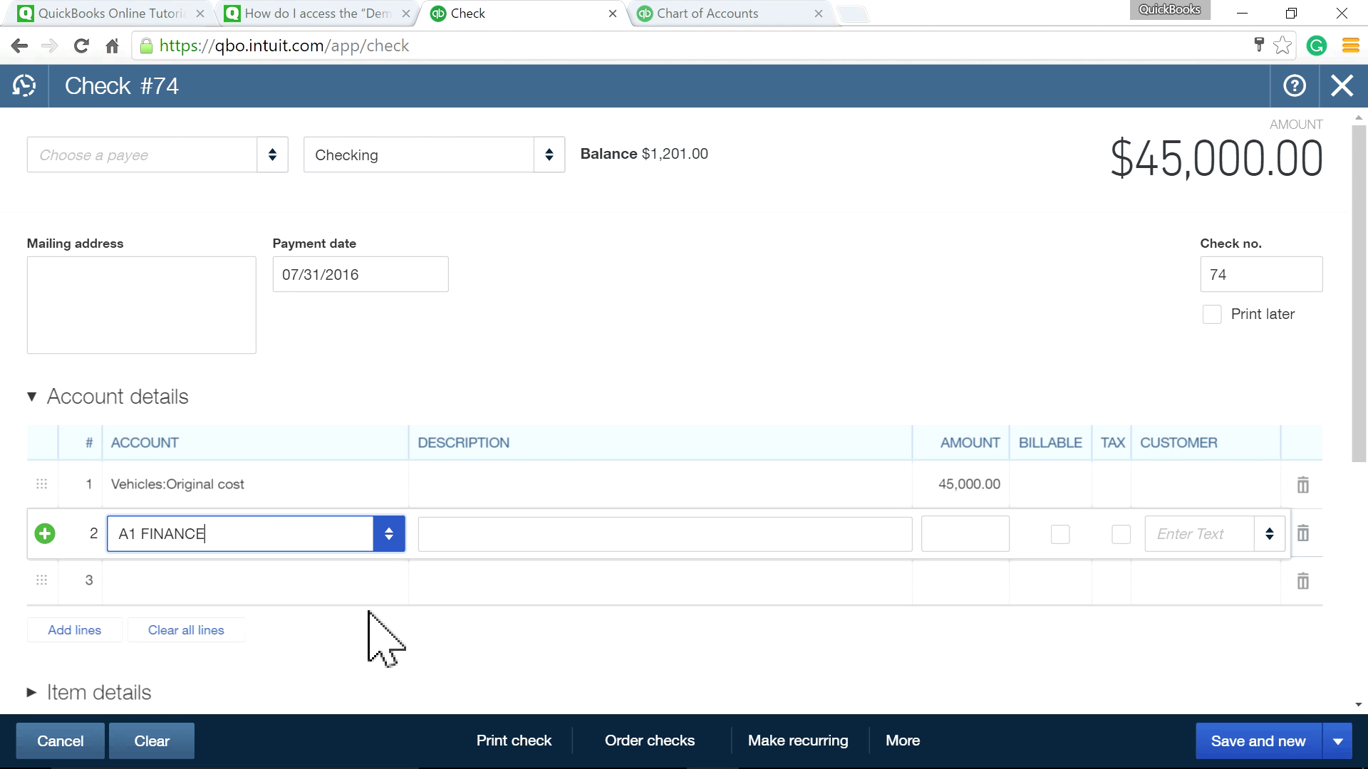
{"action": "left_click", "coordinate": [967, 531]}
{"action": "type", "text": "-40000"}
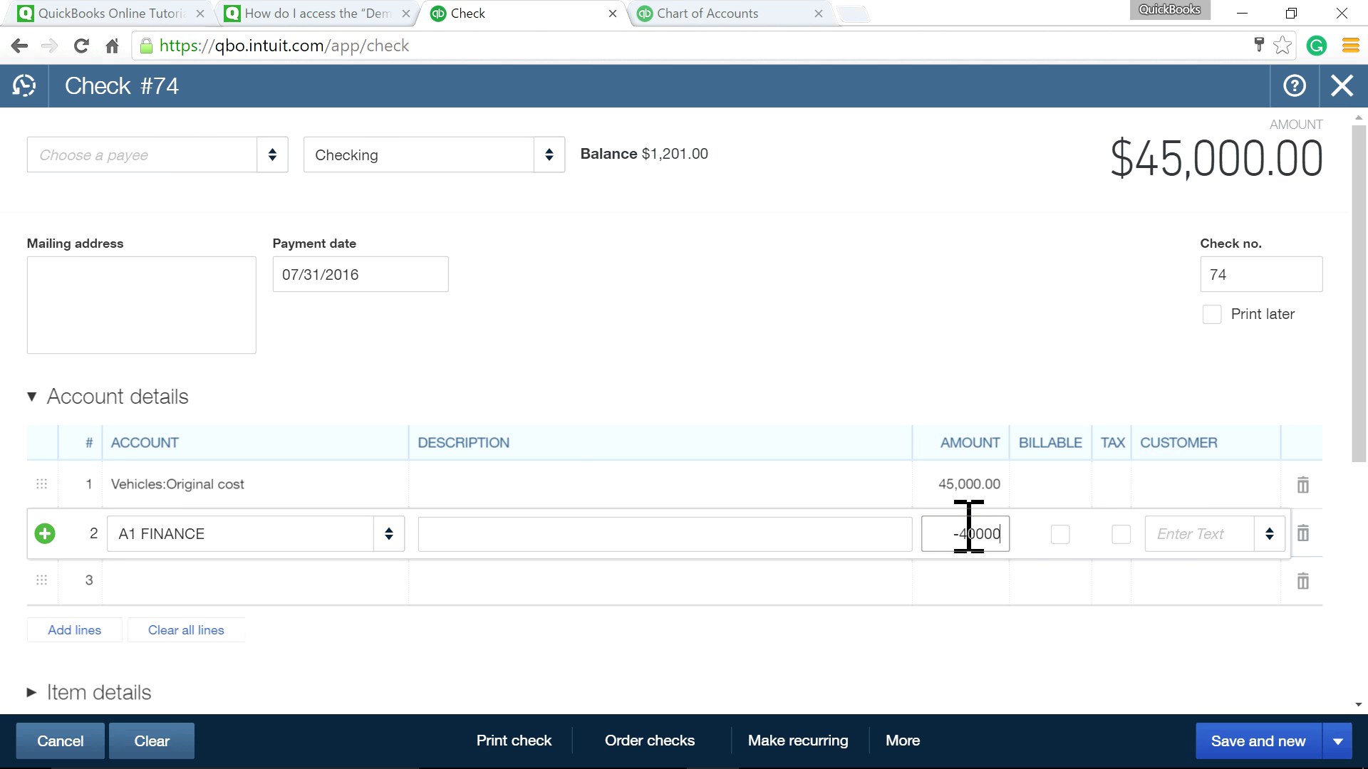
{"action": "left_click", "coordinate": [960, 359]}
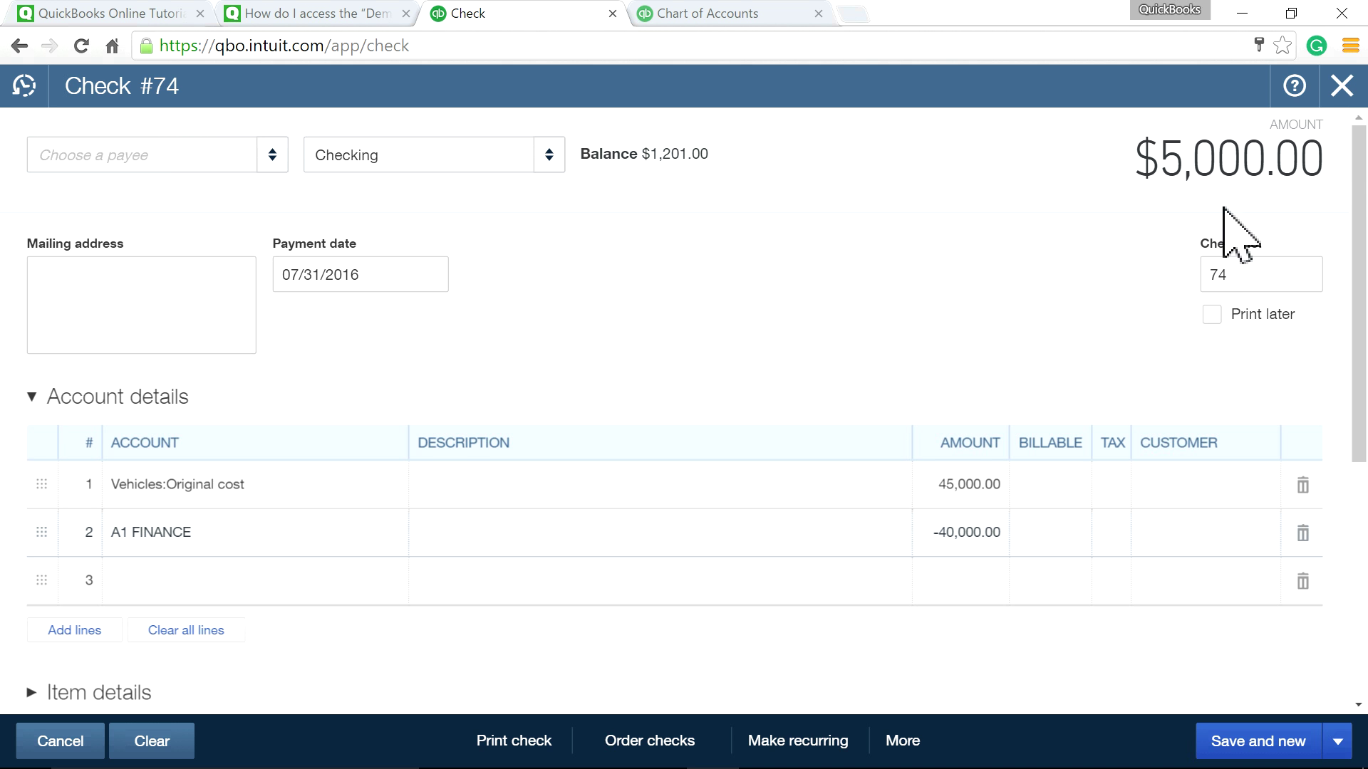
{"action": "left_click_drag", "start_coordinate": [1169, 154], "coordinate": [1358, 157]}
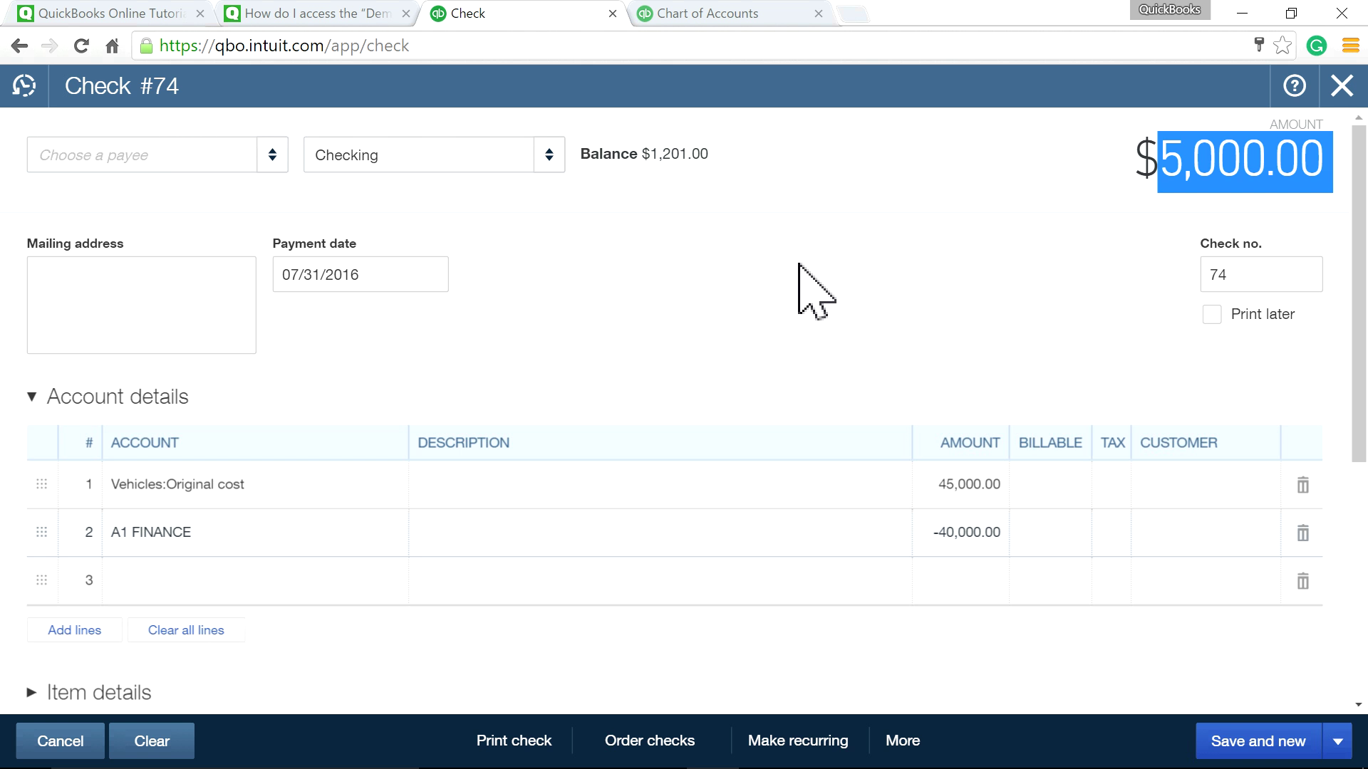
{"action": "left_click", "coordinate": [1258, 742]}
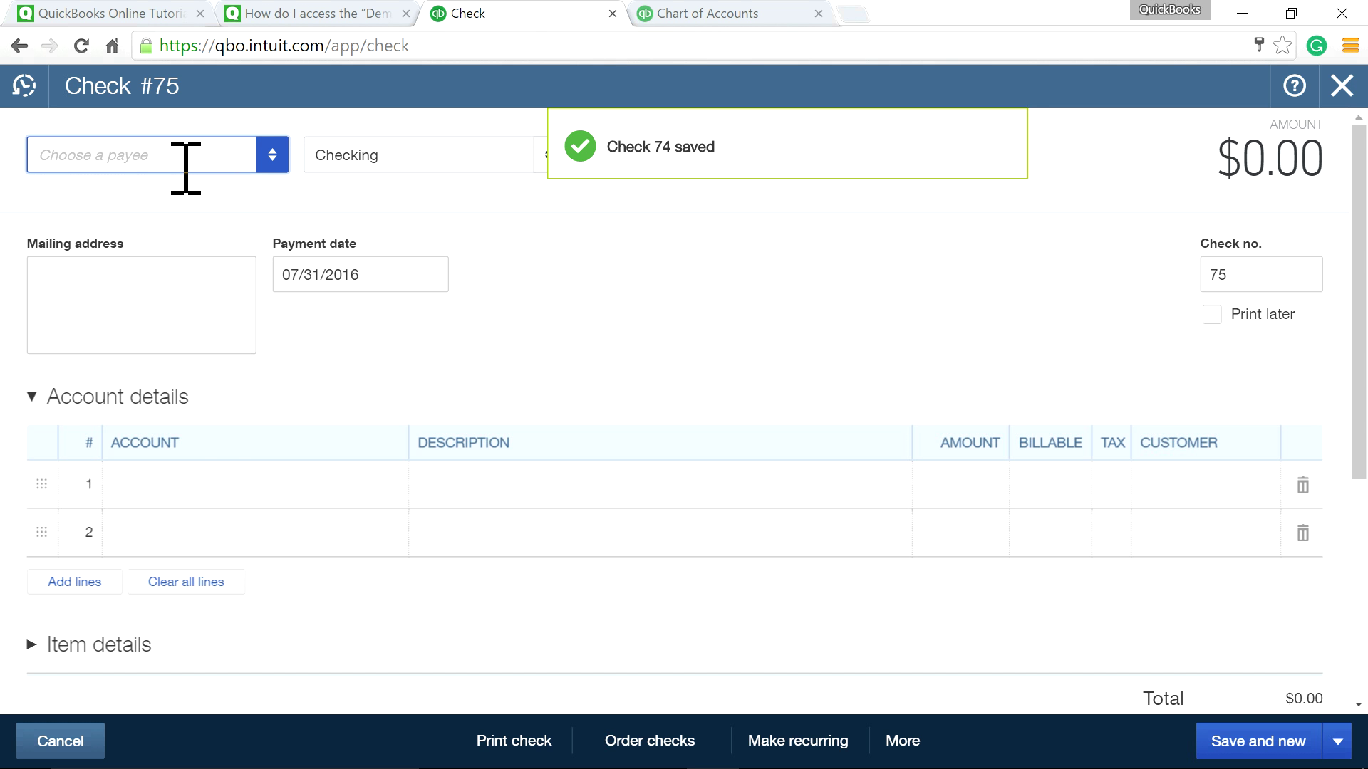
Step: Pay A1 Finance Company with a 1,100 line to the A1 FINANCE account
{"action": "type", "text": "a1"}
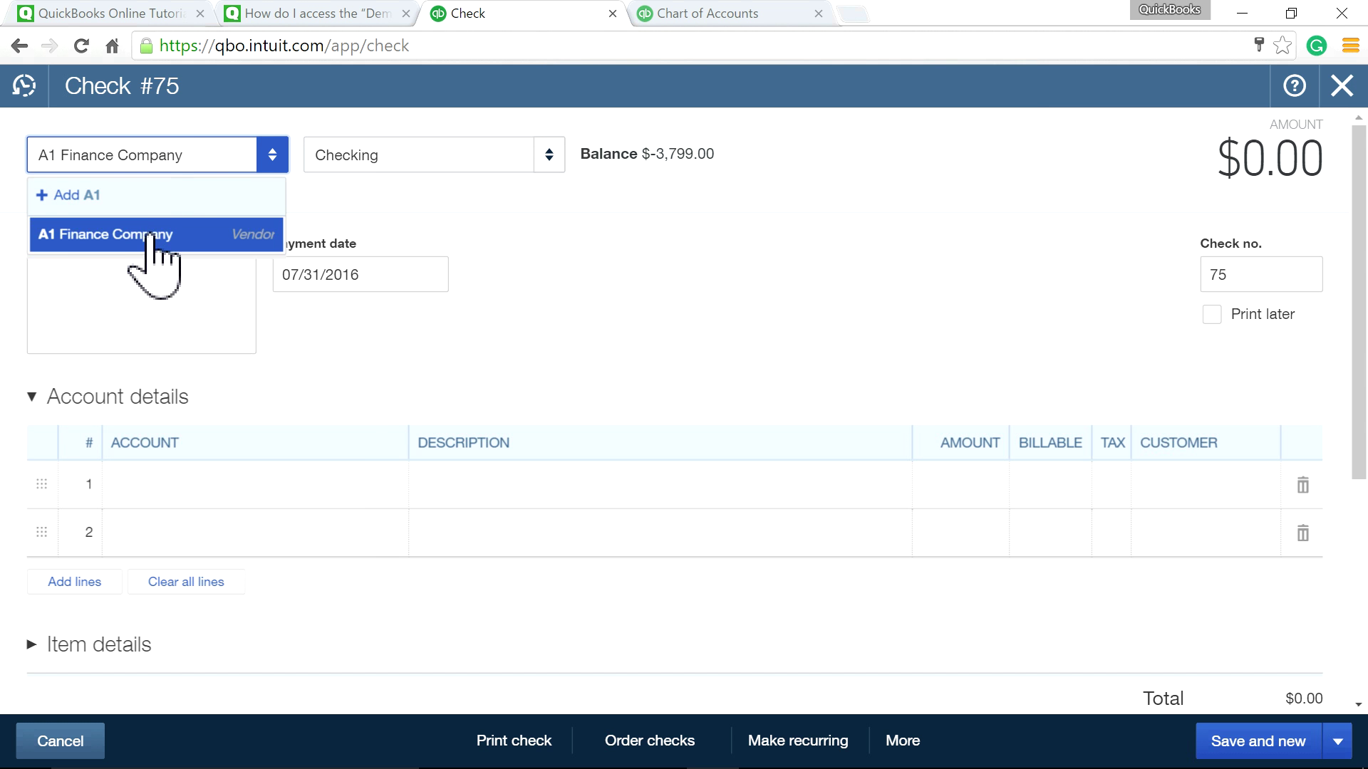
{"action": "left_click", "coordinate": [151, 237]}
{"action": "left_click", "coordinate": [278, 492]}
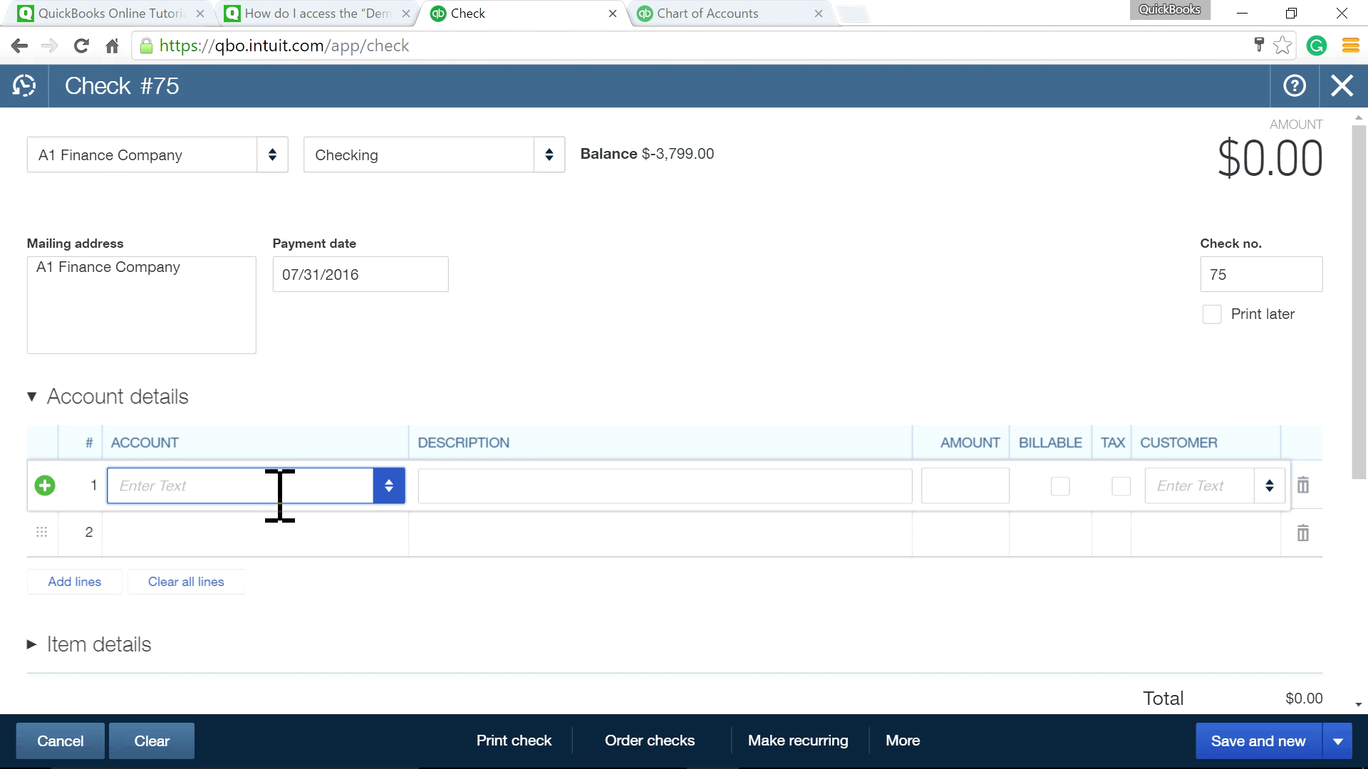
{"action": "type", "text": "A1 FINANCE"}
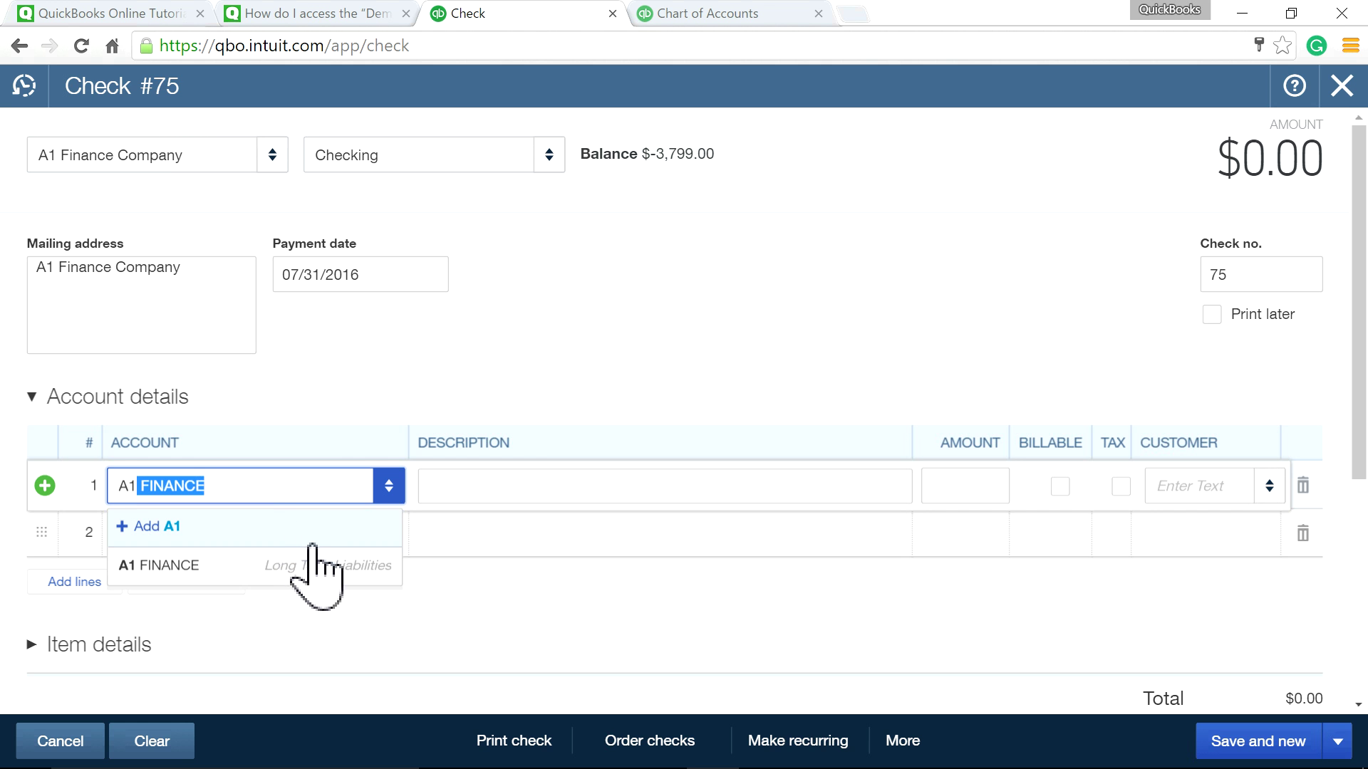
{"action": "left_click", "coordinate": [342, 566]}
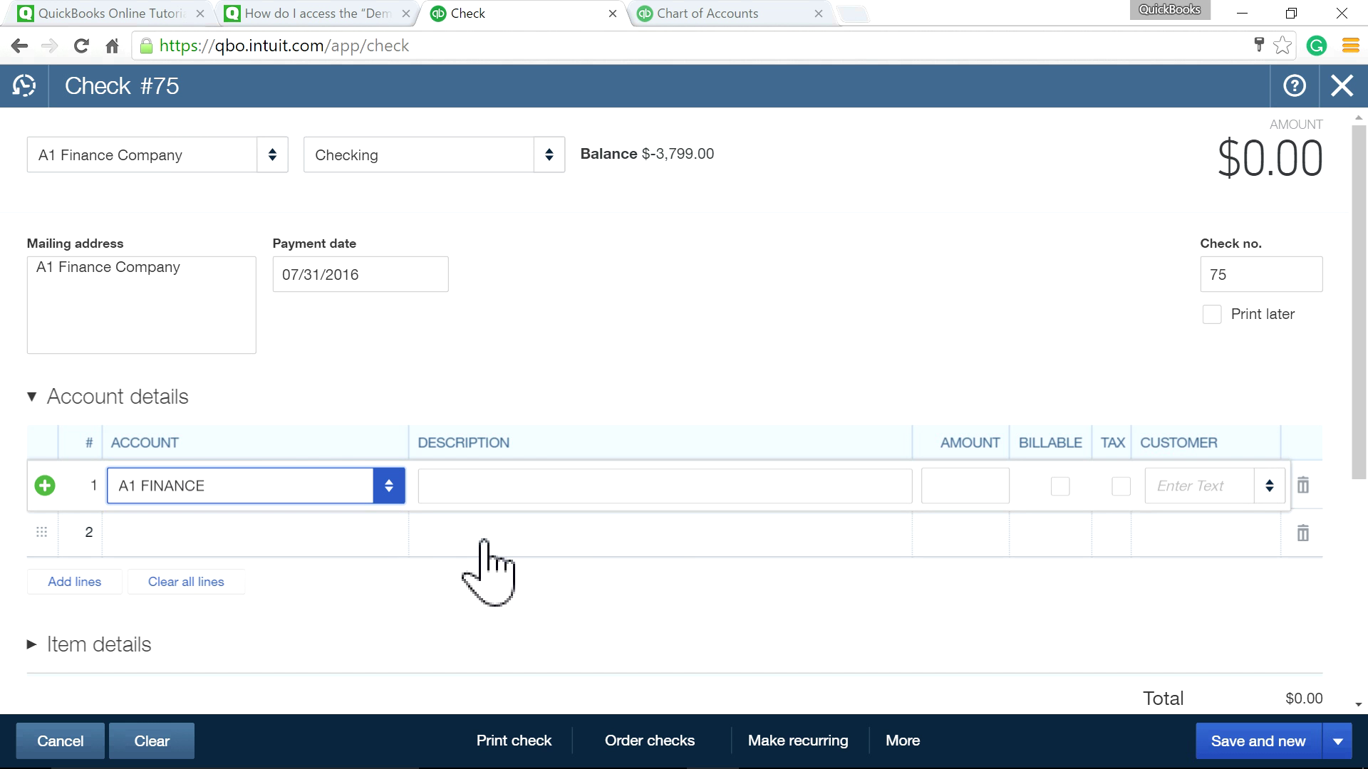
{"action": "left_click", "coordinate": [996, 488]}
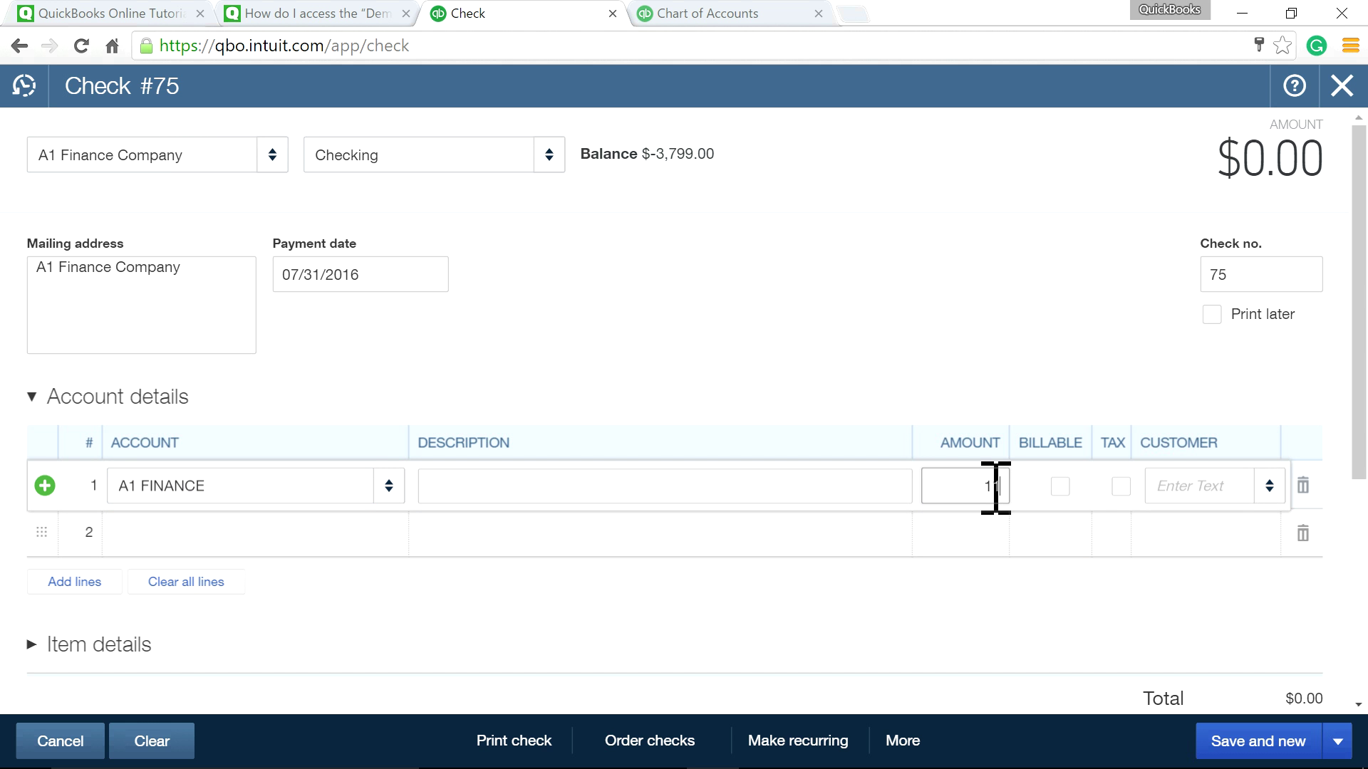
{"action": "left_click", "coordinate": [256, 536]}
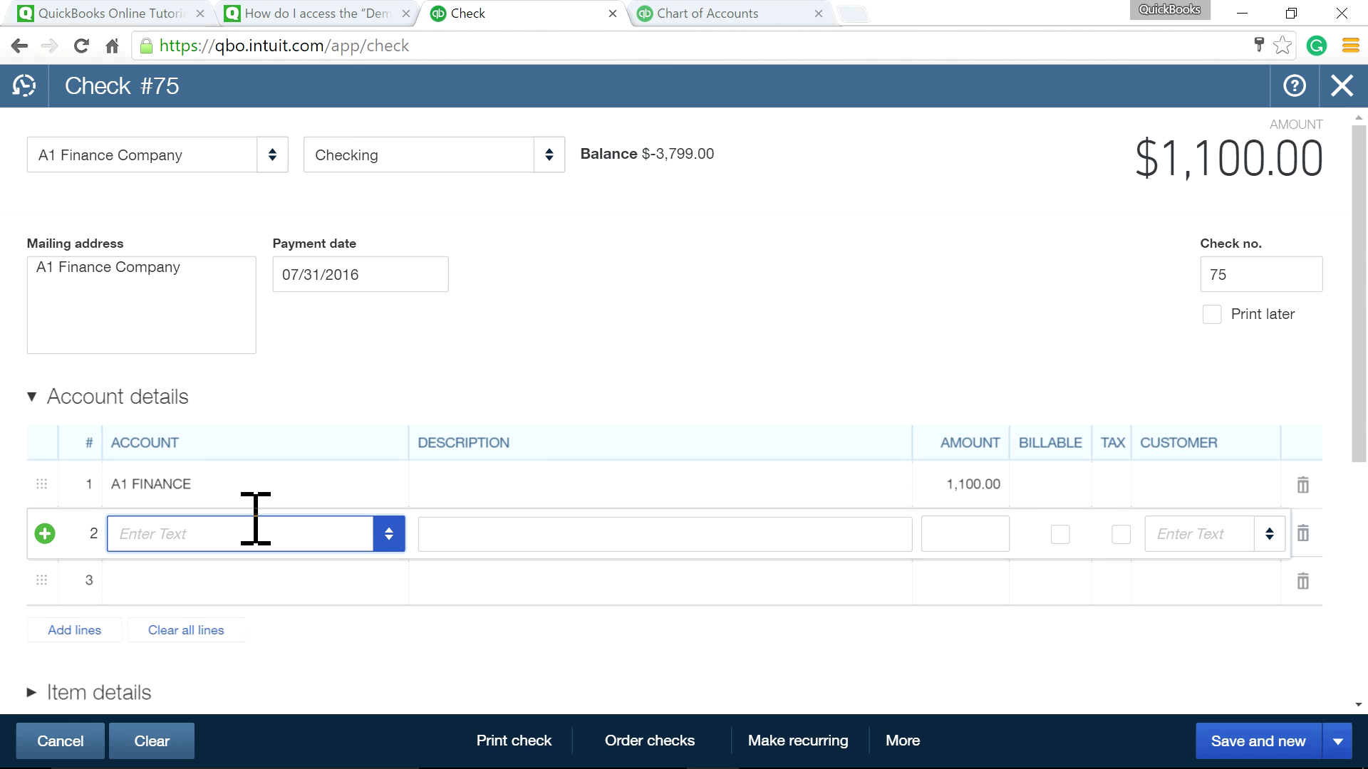
Step: Add a 100 Interest Expense line and save check 75 despite the duplicate-number warning
{"action": "type", "text": "in"}
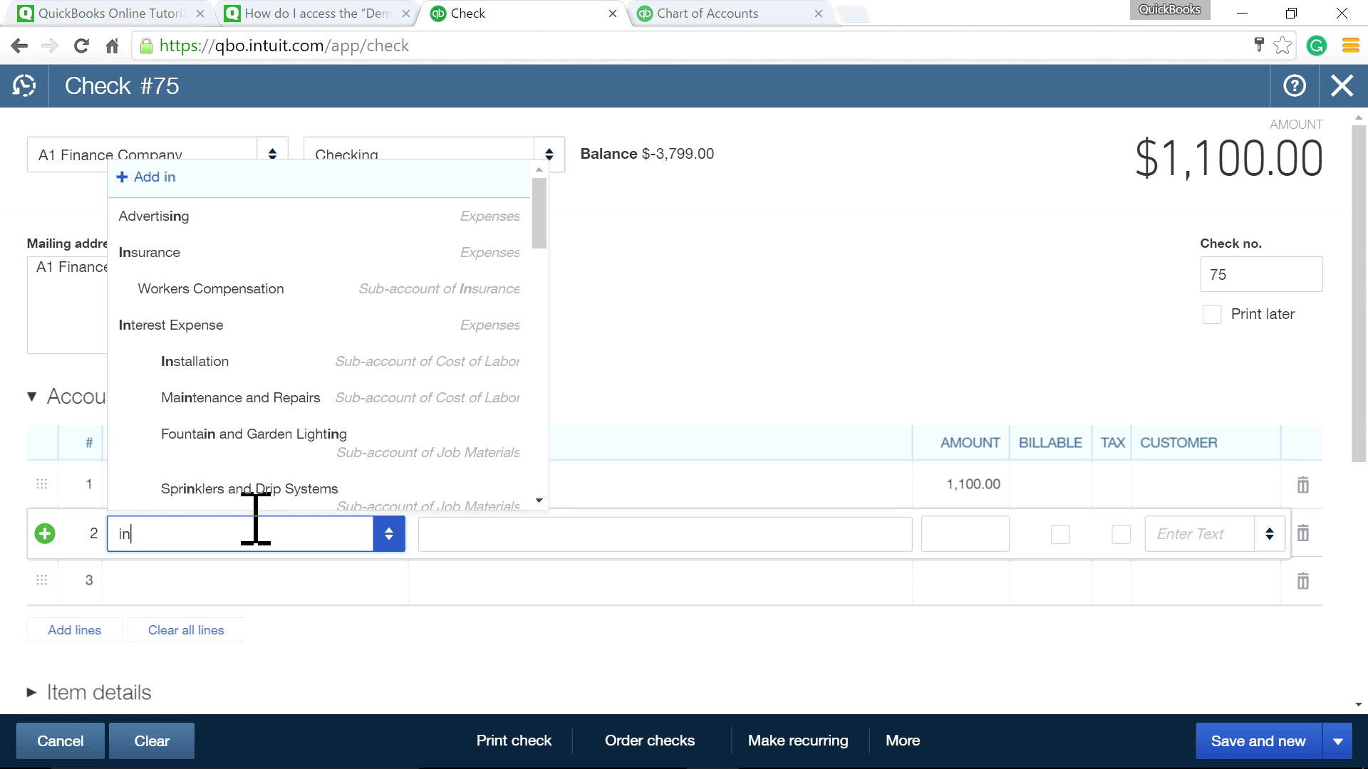
{"action": "type", "text": "terest Expense"}
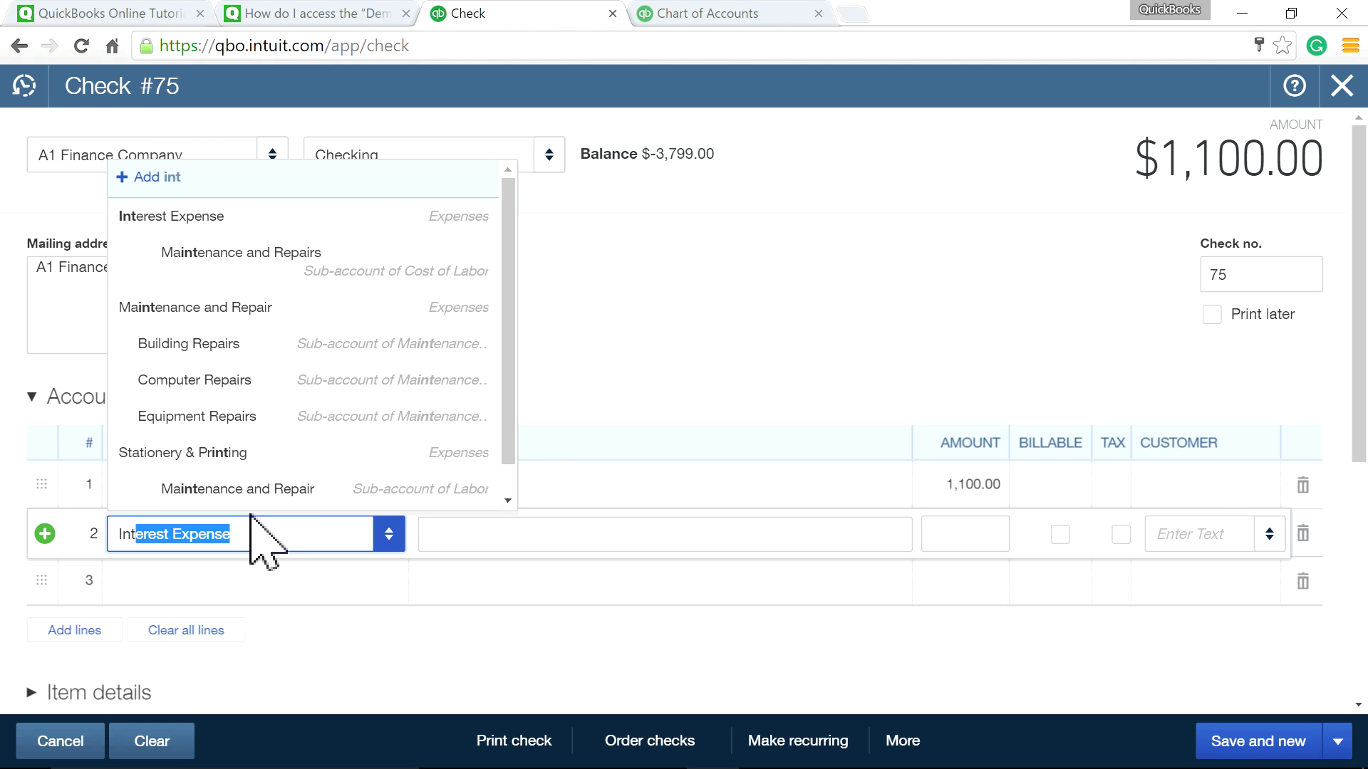
{"action": "key", "text": "Tab"}
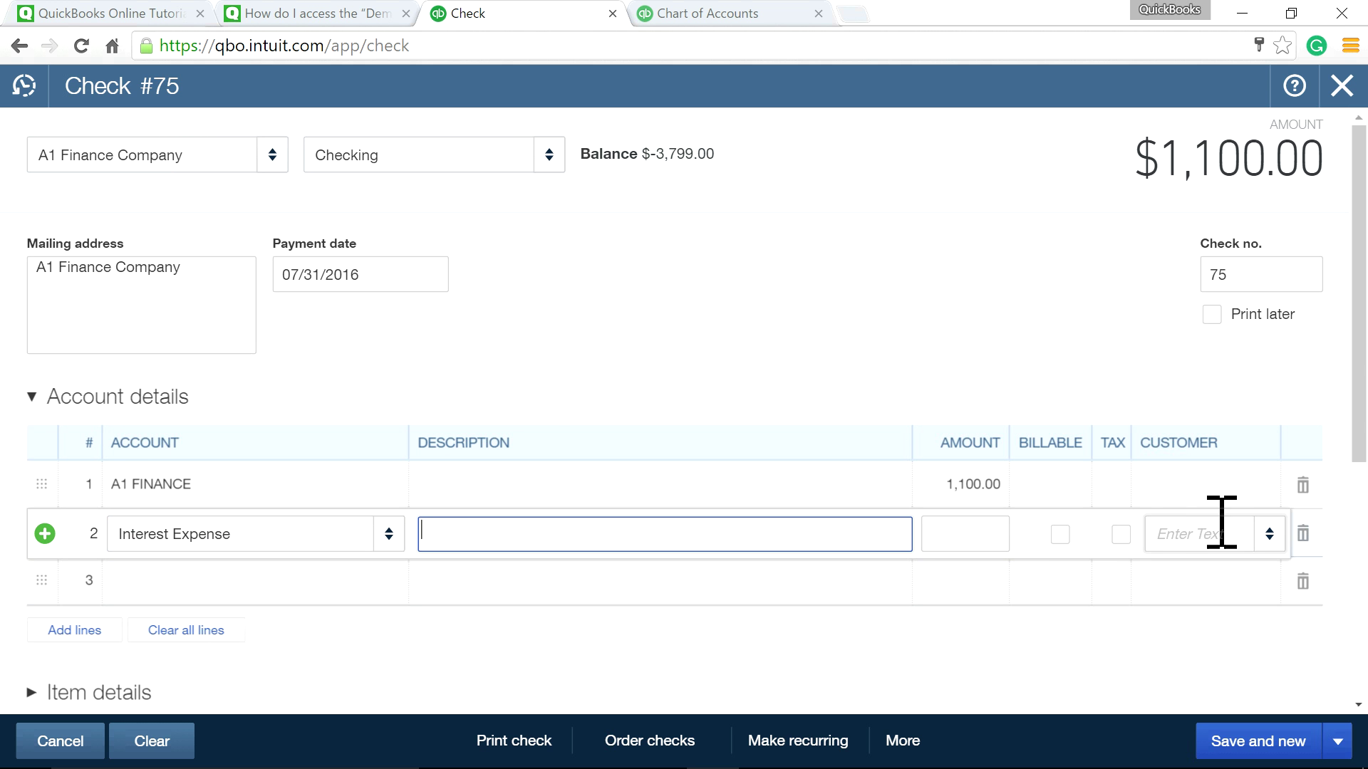
{"action": "left_click", "coordinate": [997, 533]}
{"action": "type", "text": "10"}
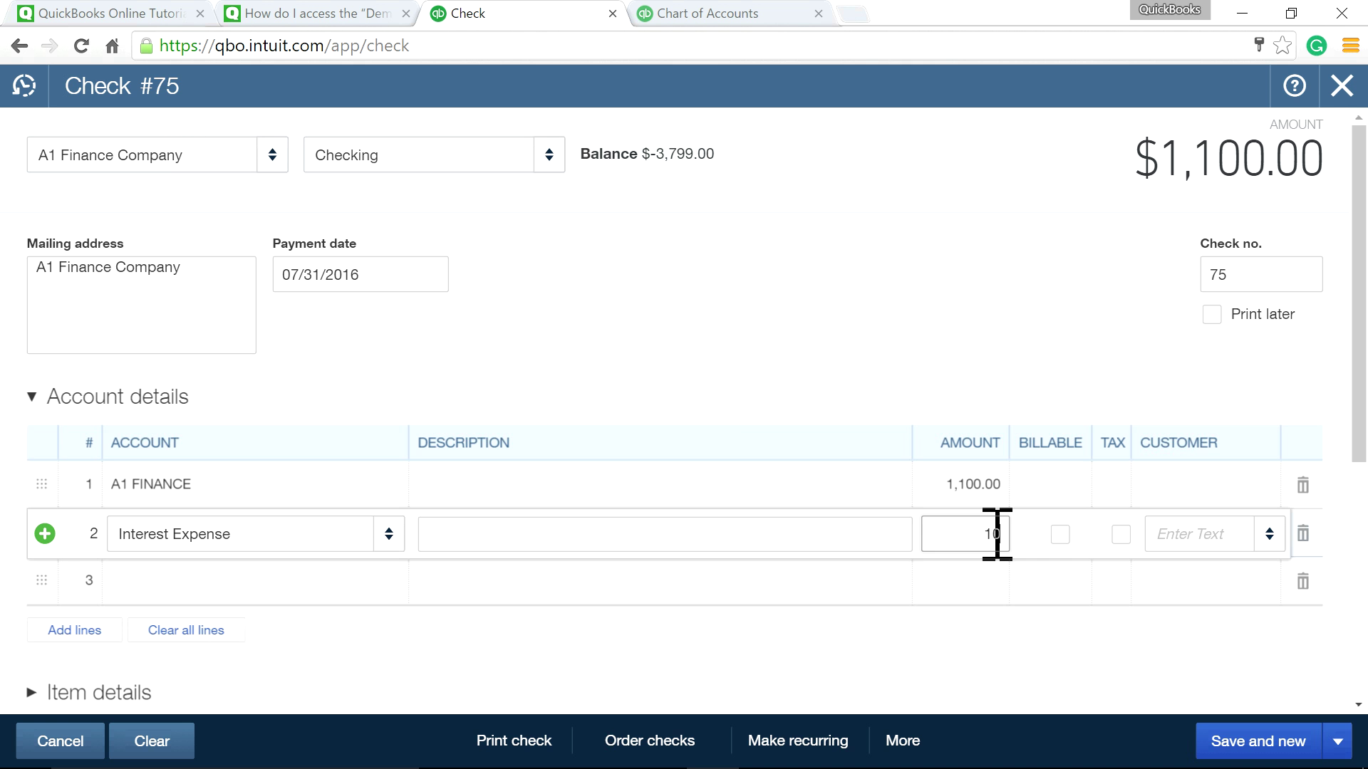
{"action": "type", "text": "0"}
{"action": "left_click", "coordinate": [831, 285]}
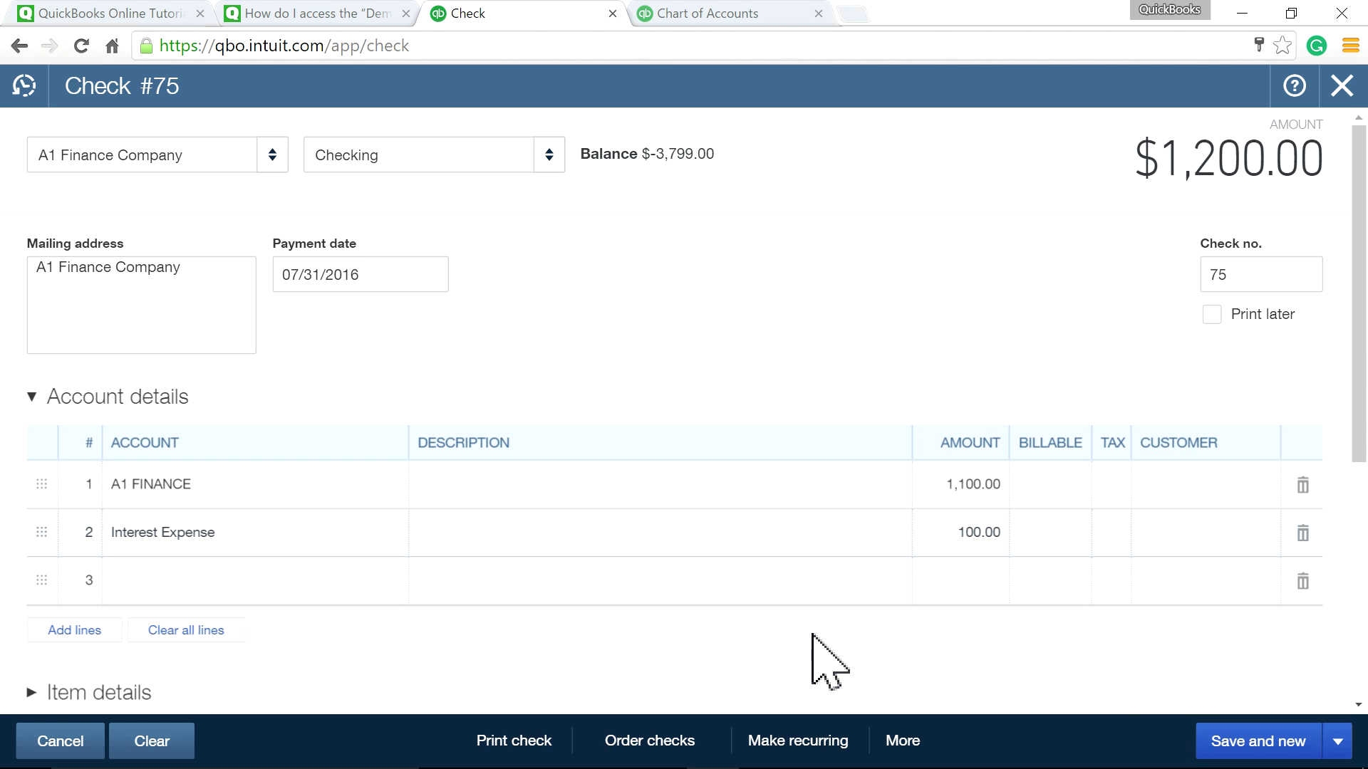
{"action": "scroll", "coordinate": [828, 662], "scroll_direction": "down", "scroll_amount": 1}
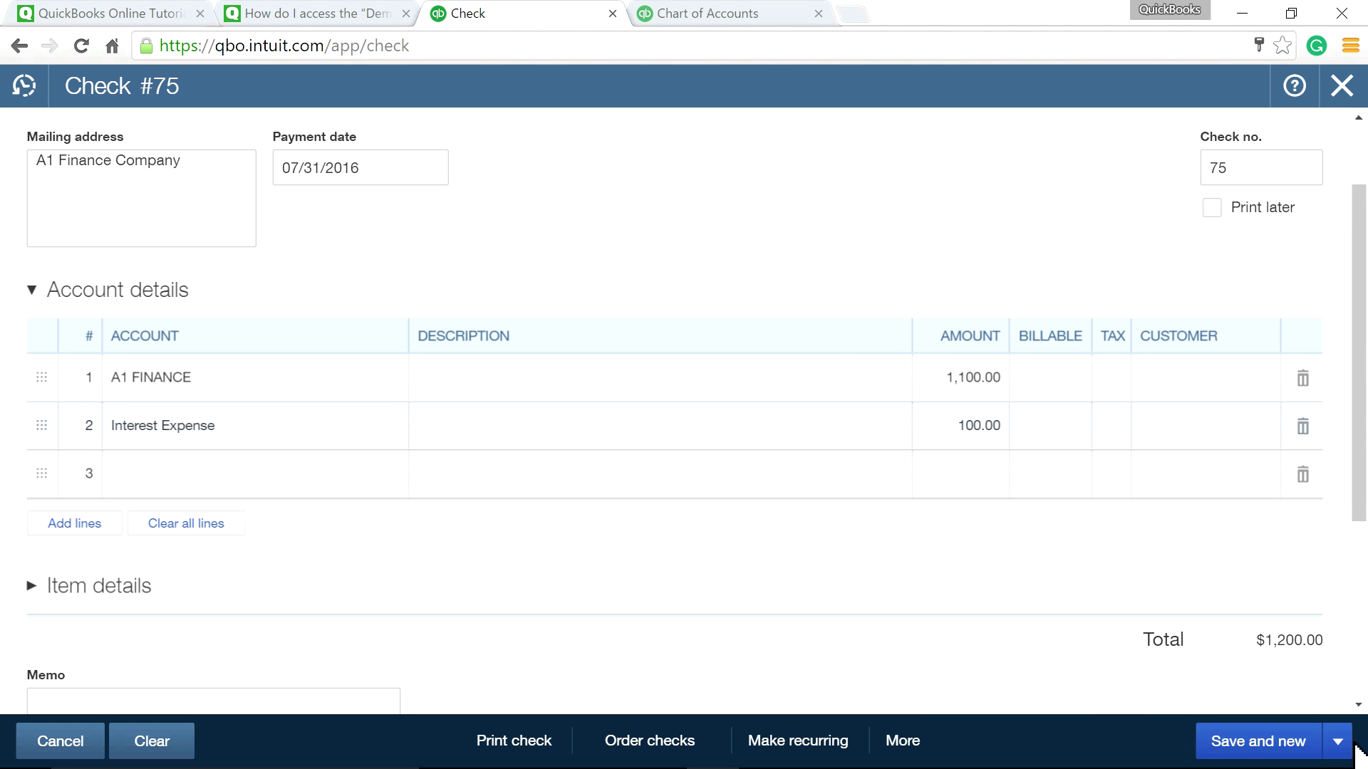
{"action": "left_click", "coordinate": [1339, 743]}
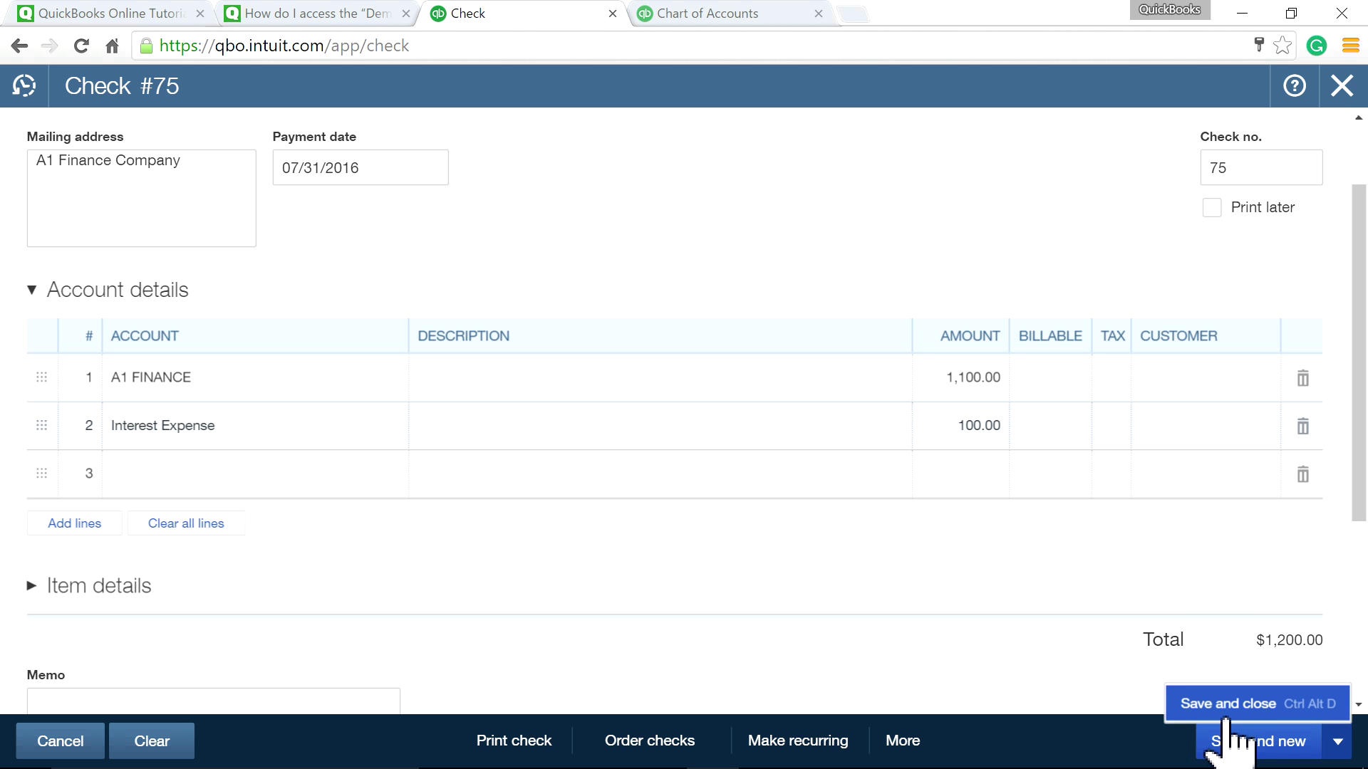
{"action": "left_click", "coordinate": [1224, 716]}
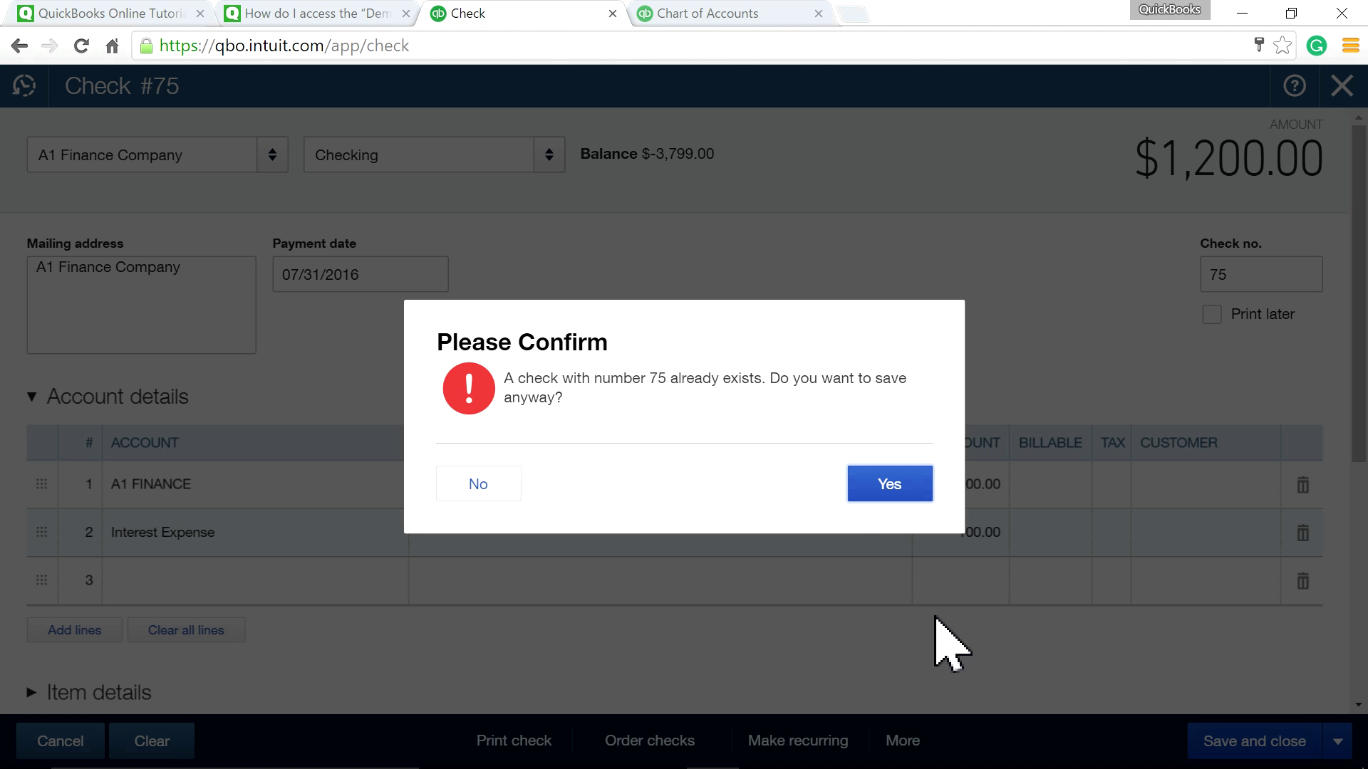
{"action": "left_click", "coordinate": [902, 503]}
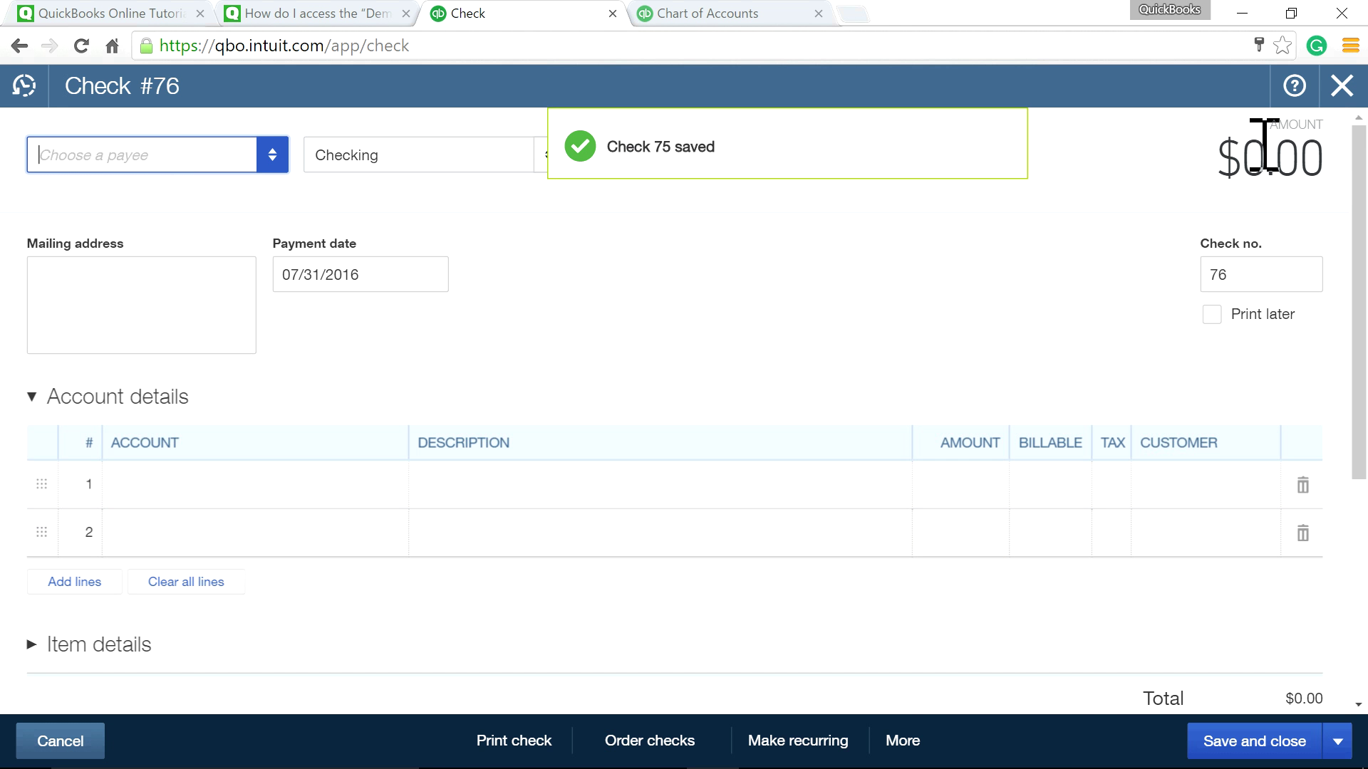
Step: Close the blank check #76 and expand Transactions in the left navigation
{"action": "left_click", "coordinate": [1341, 89]}
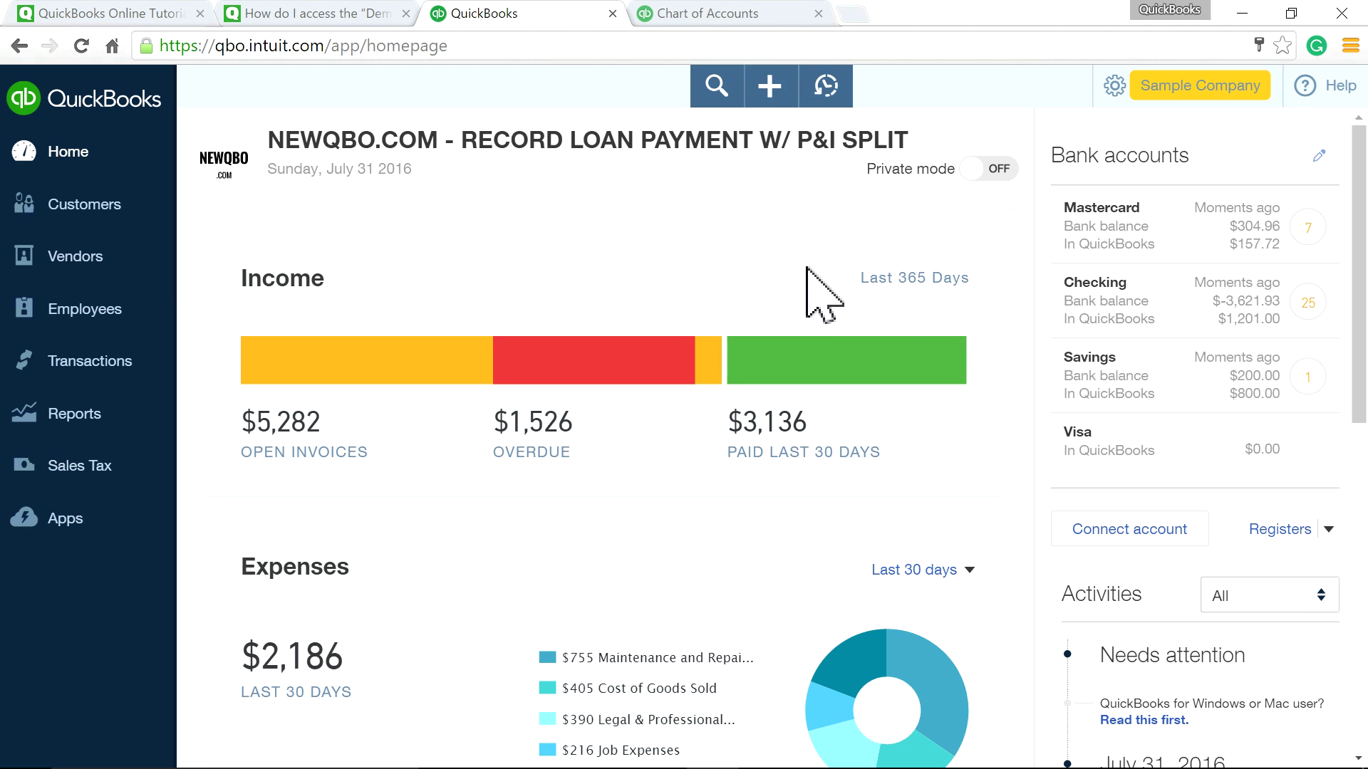
{"action": "left_click", "coordinate": [769, 89]}
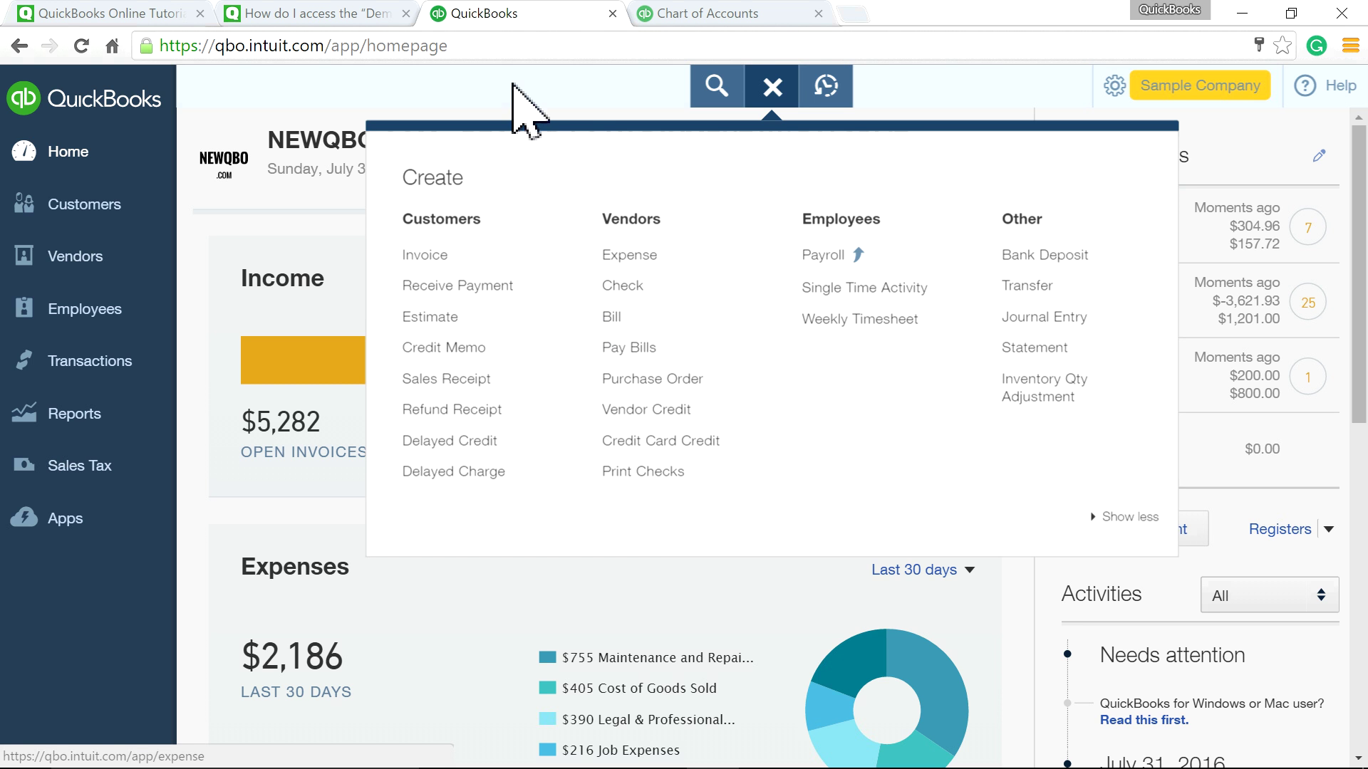
{"action": "left_click", "coordinate": [512, 84]}
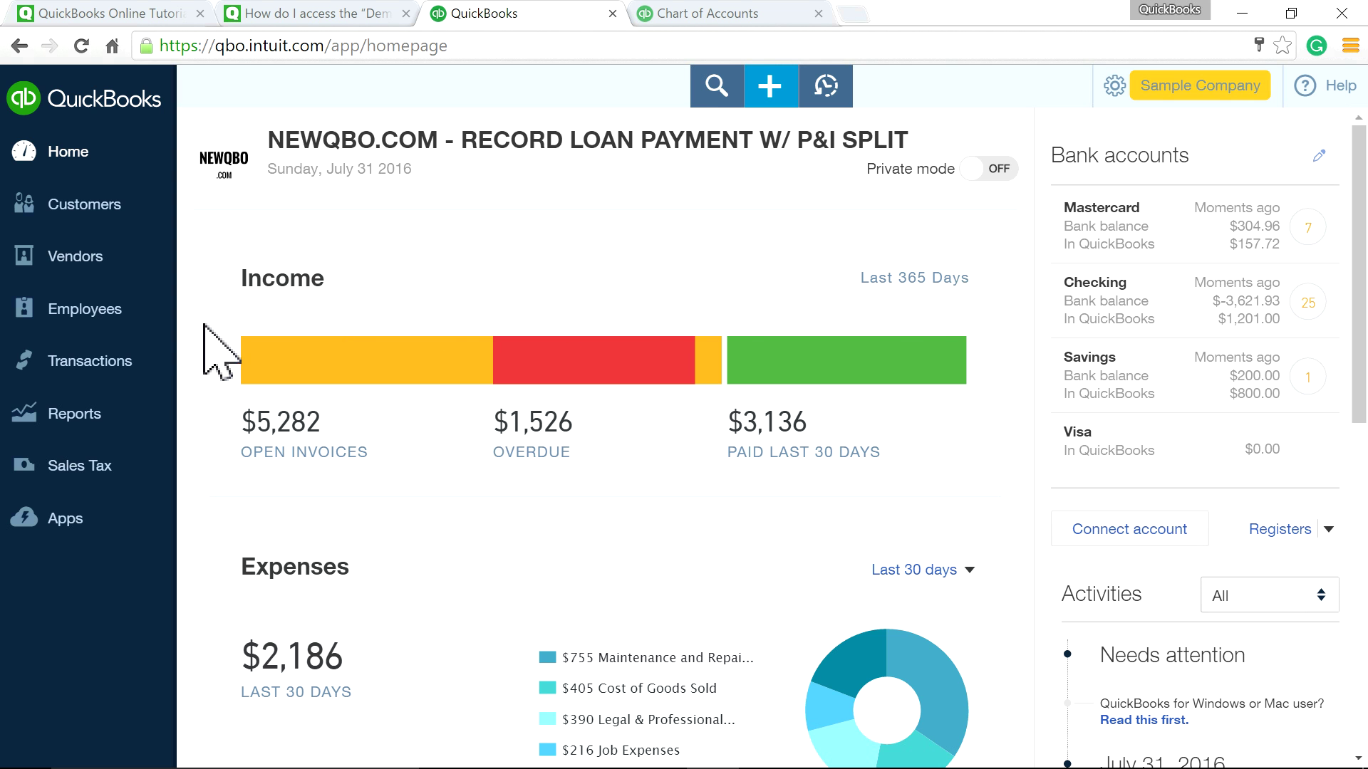
{"action": "left_click", "coordinate": [114, 362]}
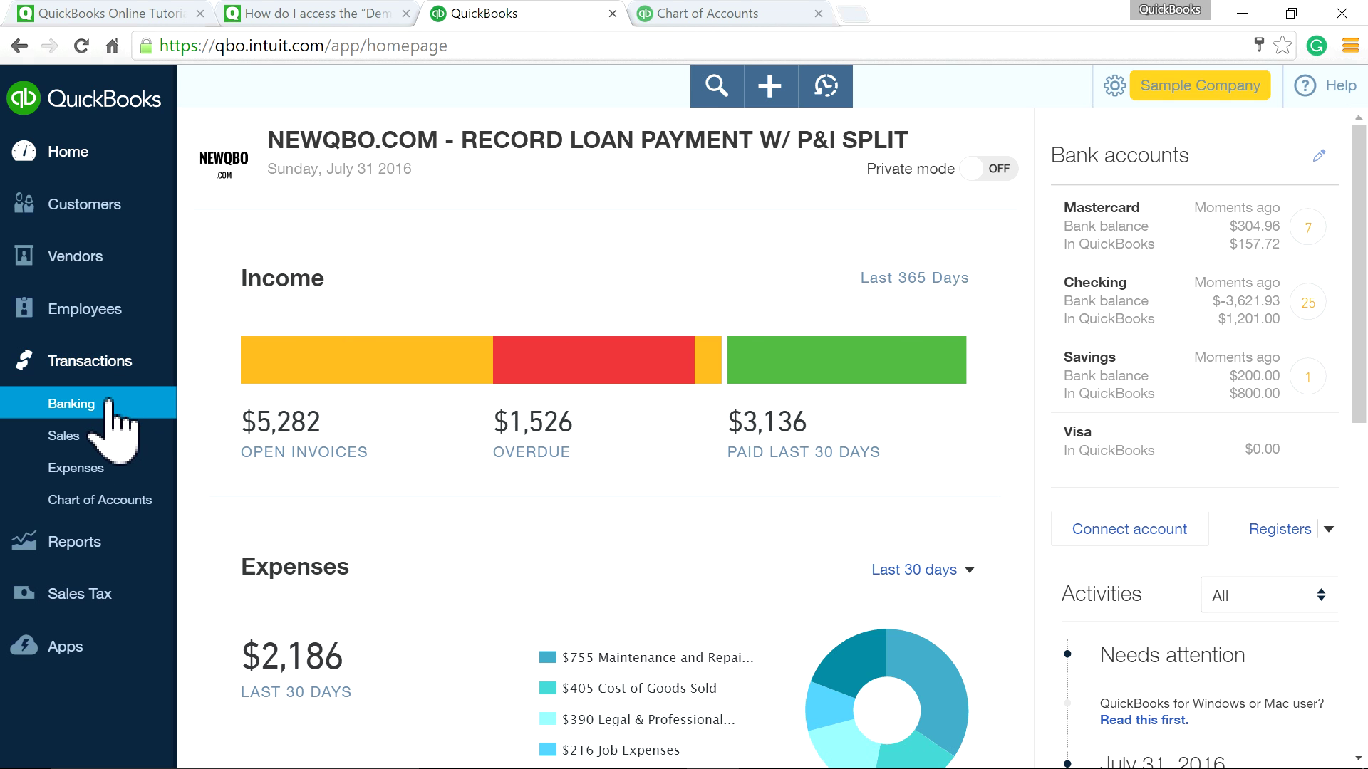
Step: In Banking, match the 07/31/2016 $1,200.00 feed entry to check 75 for A1 Finance Company
{"action": "left_click", "coordinate": [70, 405]}
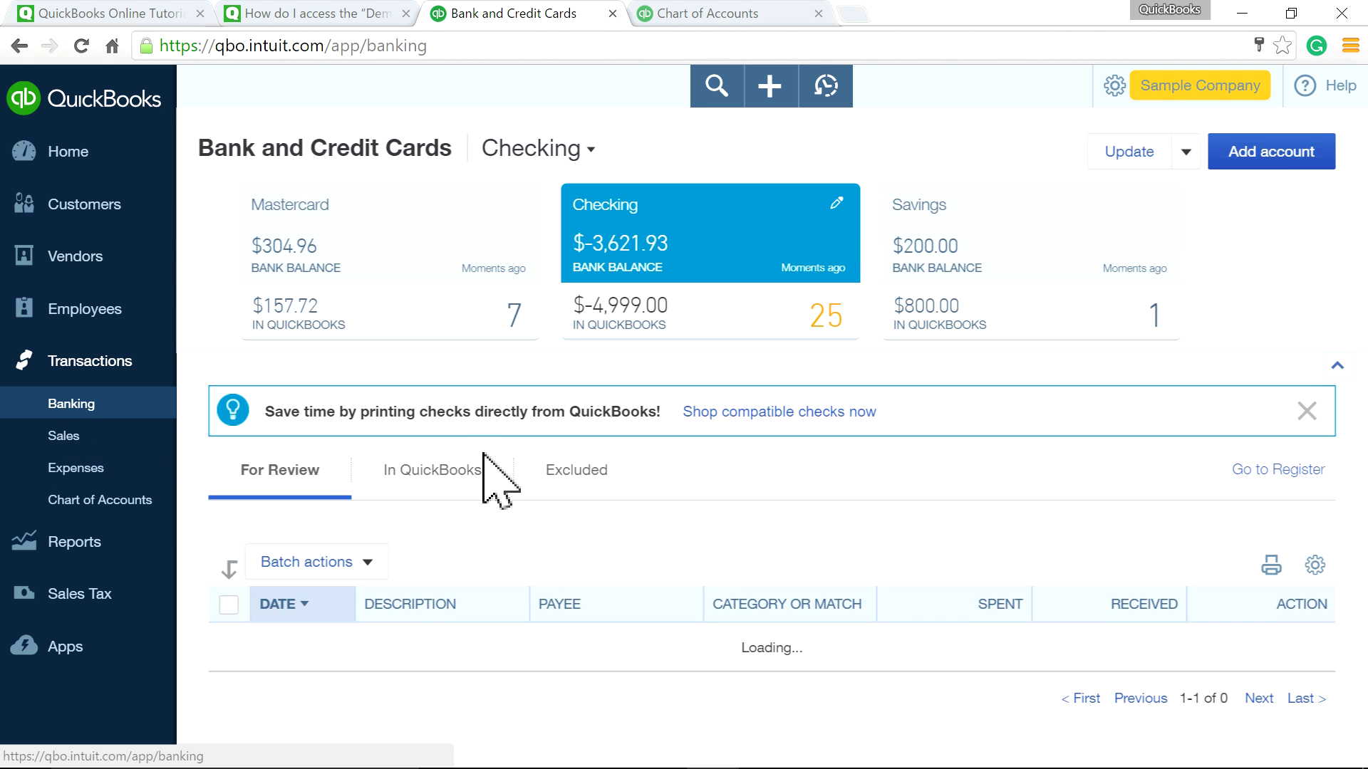
{"action": "scroll", "coordinate": [989, 540], "scroll_direction": "down", "scroll_amount": 1}
{"action": "scroll", "coordinate": [1004, 563], "scroll_direction": "down", "scroll_amount": 3}
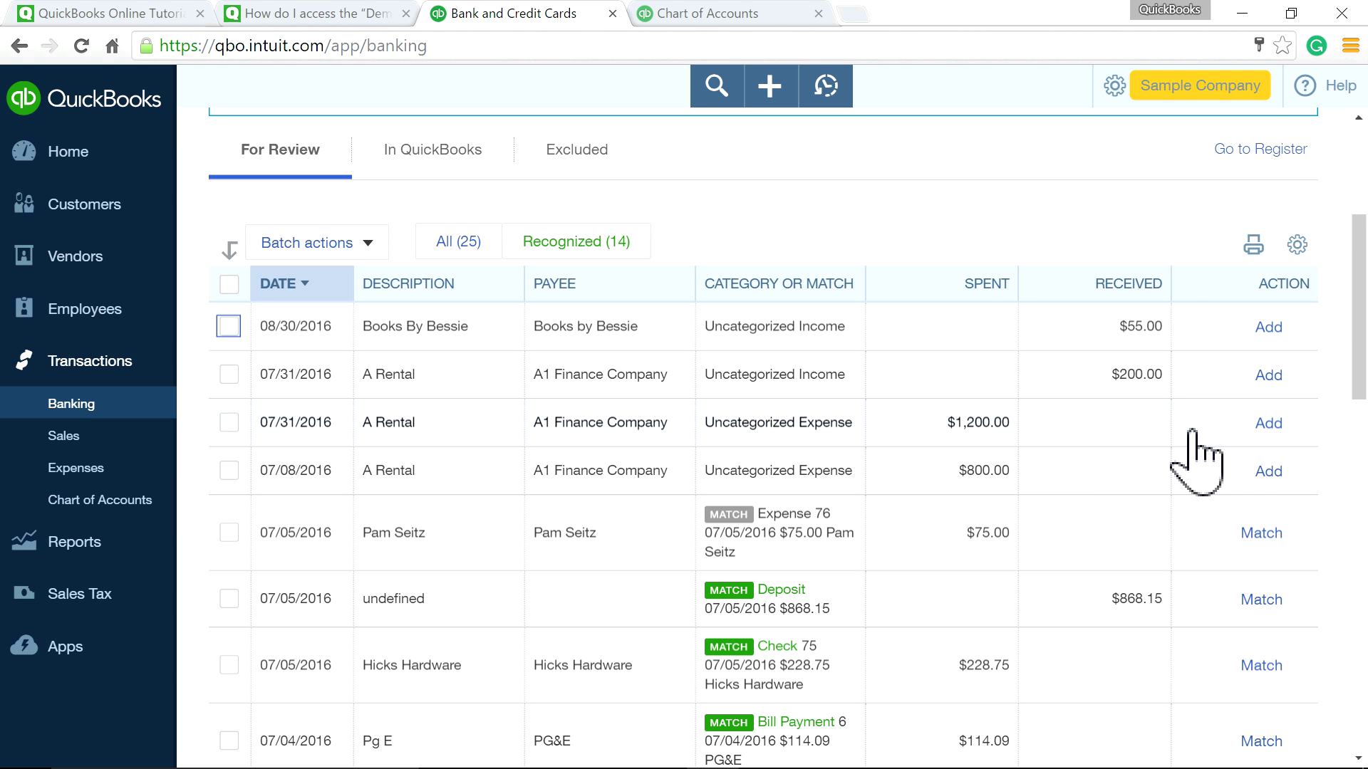
{"action": "left_click", "coordinate": [912, 431]}
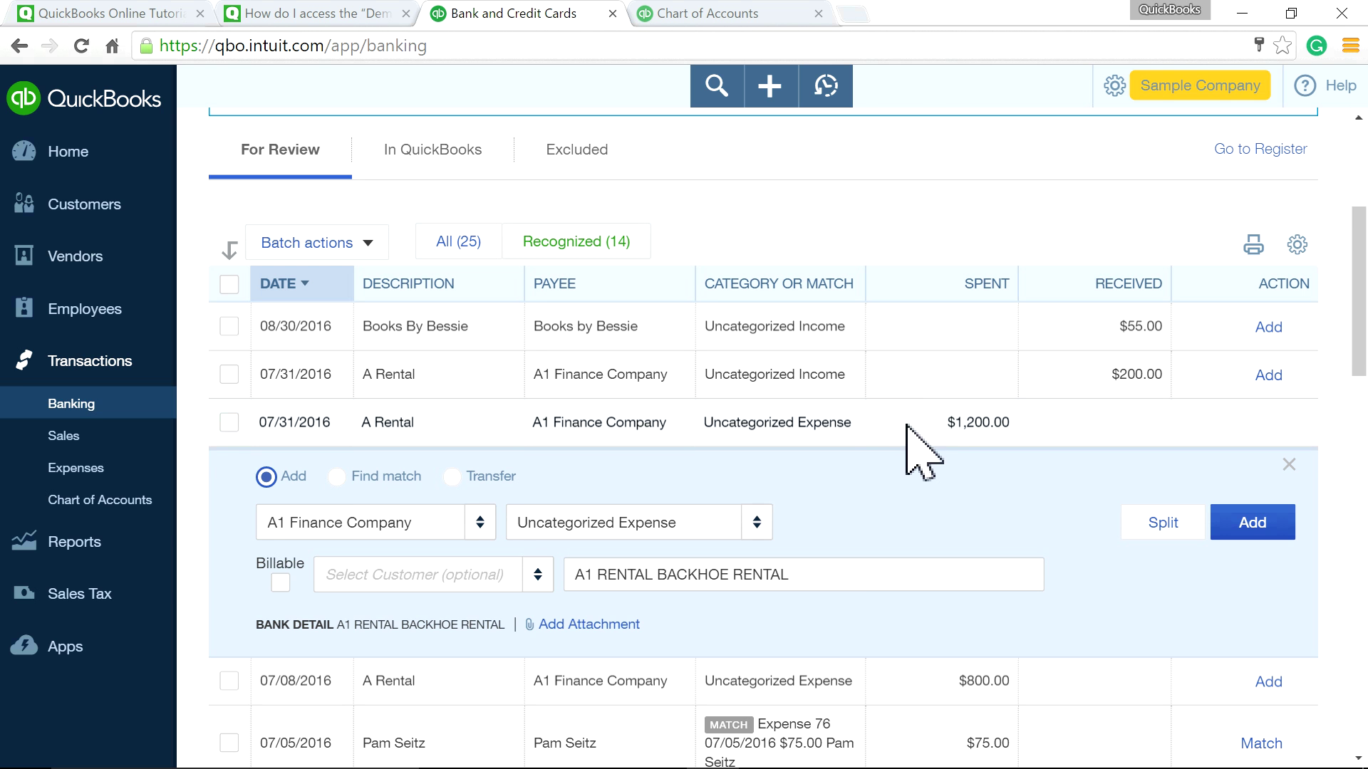
{"action": "left_click", "coordinate": [338, 477]}
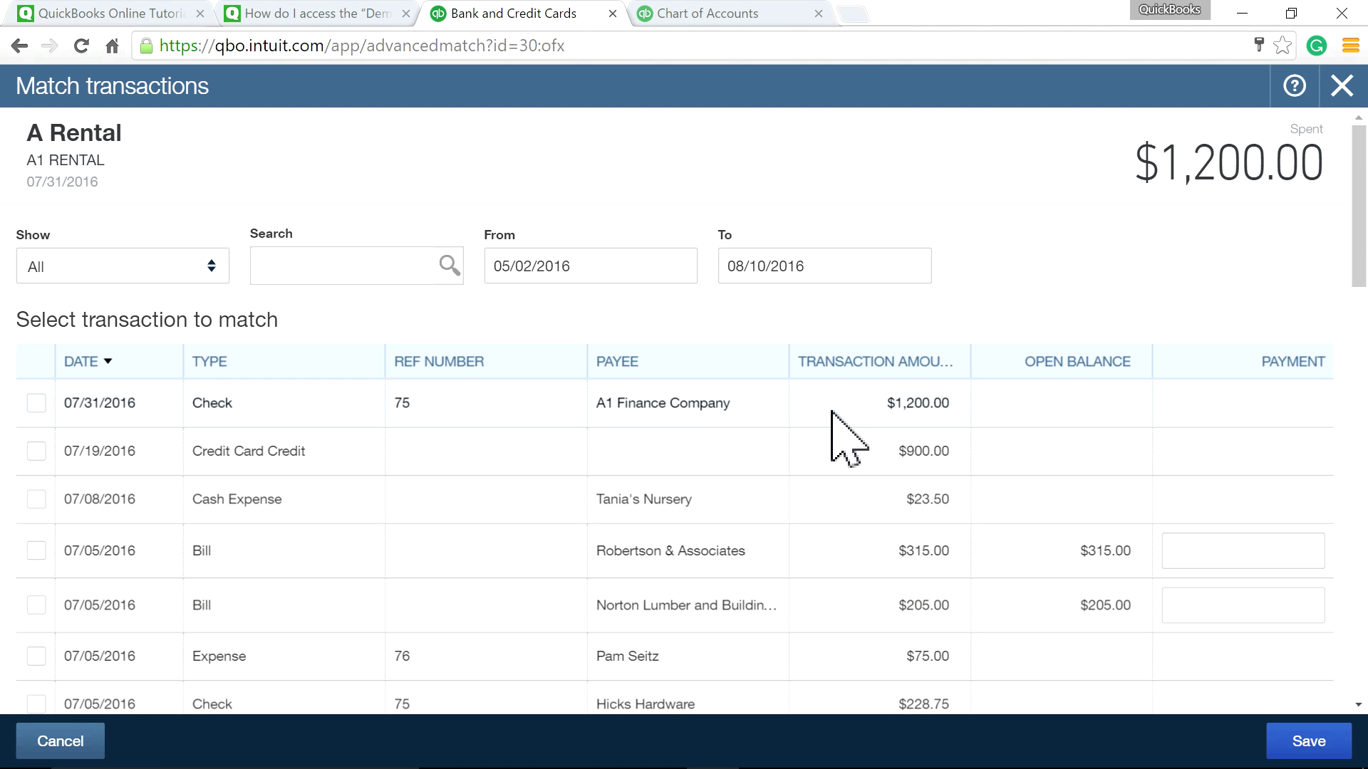
{"action": "left_click", "coordinate": [36, 404]}
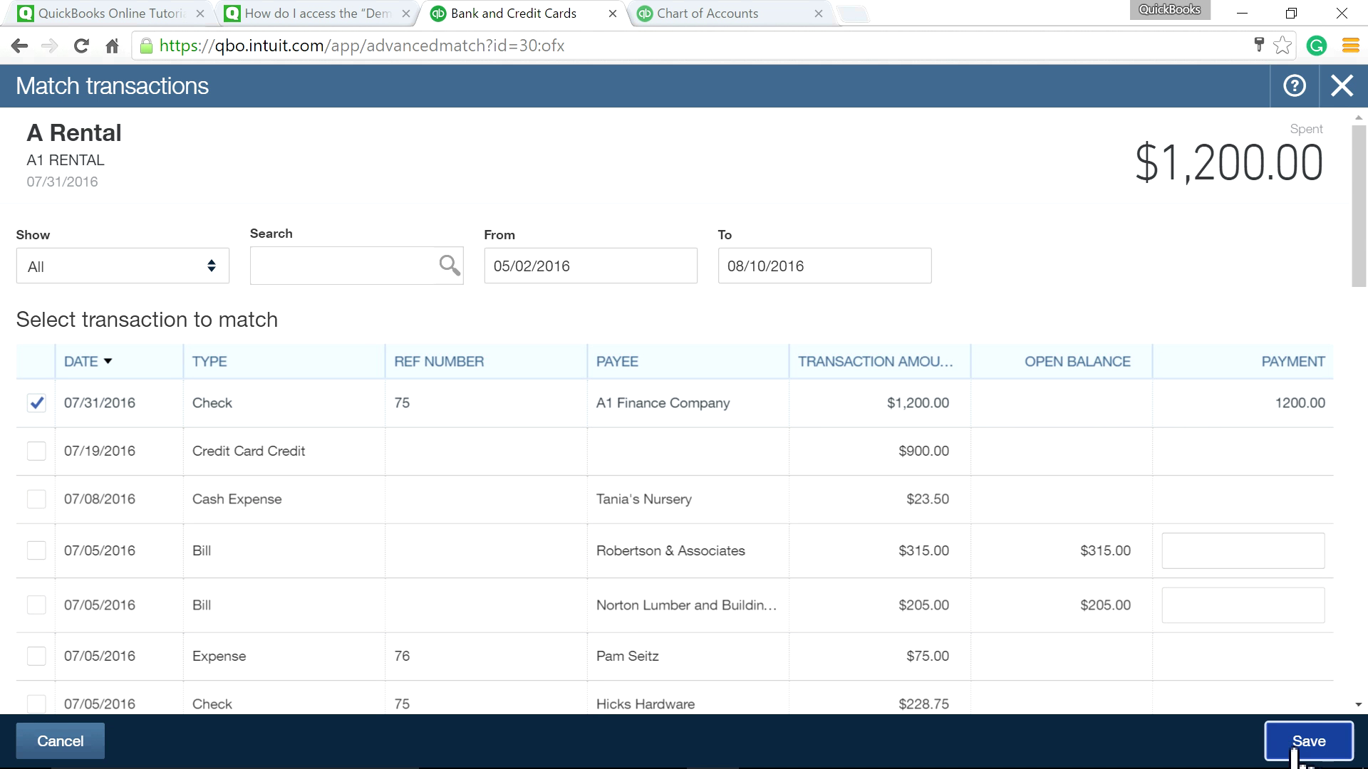
{"action": "left_click", "coordinate": [1307, 742]}
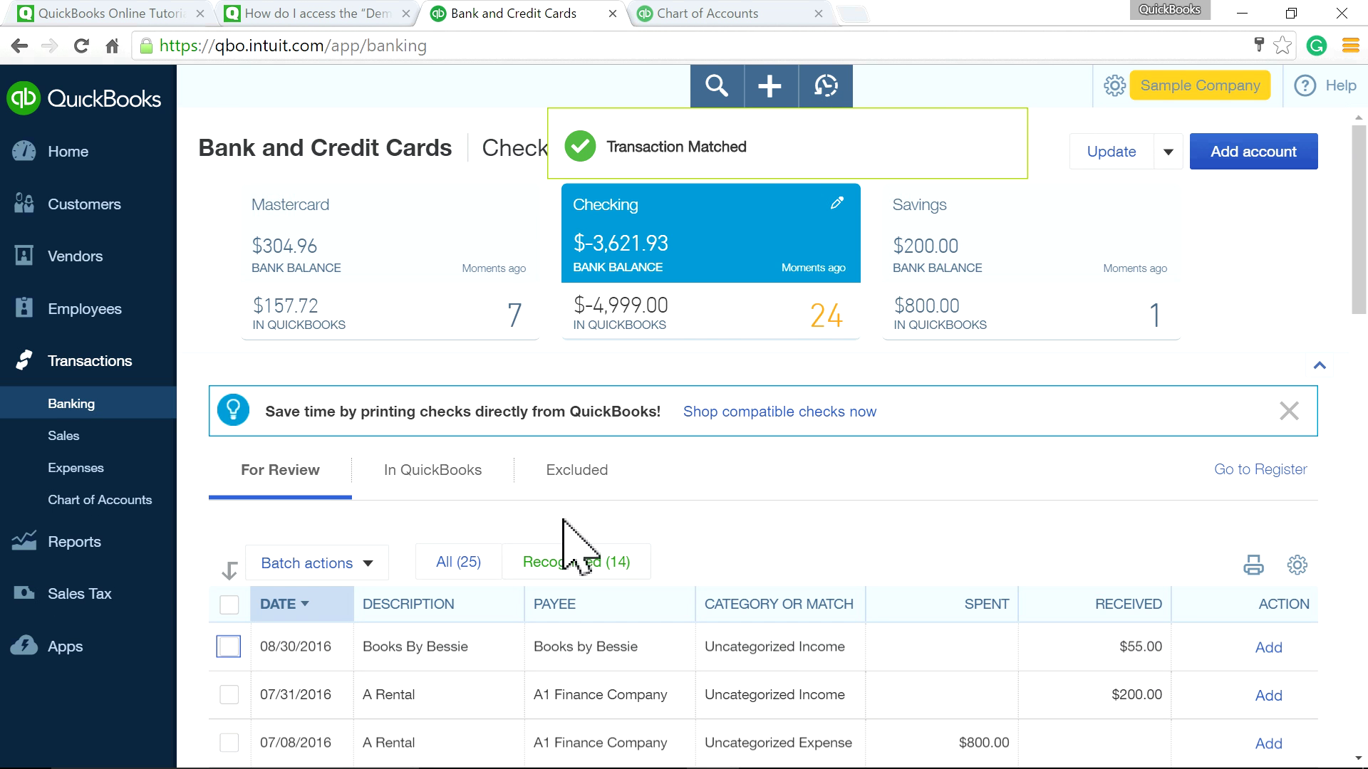
{"action": "left_click", "coordinate": [457, 474]}
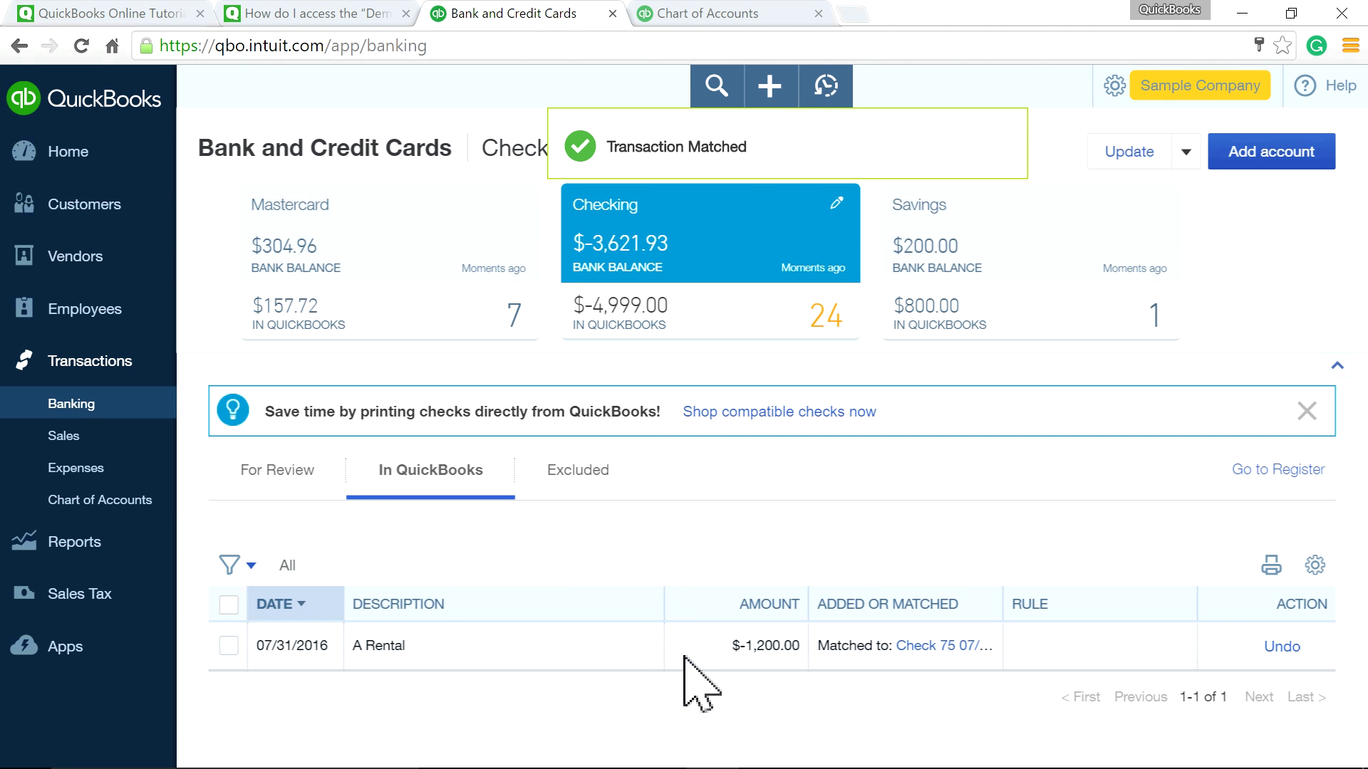
{"action": "left_click", "coordinate": [305, 492]}
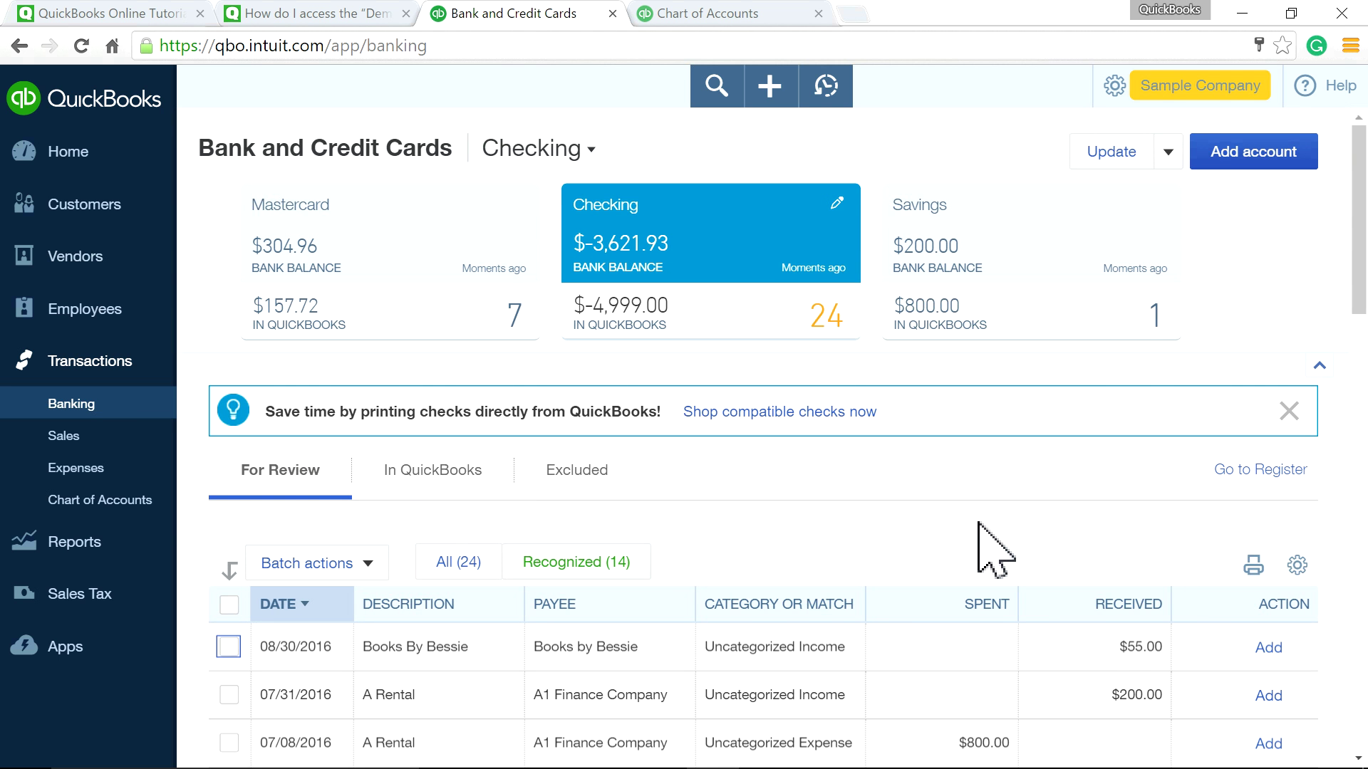
{"action": "scroll", "coordinate": [994, 549], "scroll_direction": "down", "scroll_amount": 2}
{"action": "scroll", "coordinate": [994, 548], "scroll_direction": "up", "scroll_amount": 2}
Step: Reopen check 75 for A1 Finance Company from the recent transactions list
{"action": "left_click", "coordinate": [826, 86]}
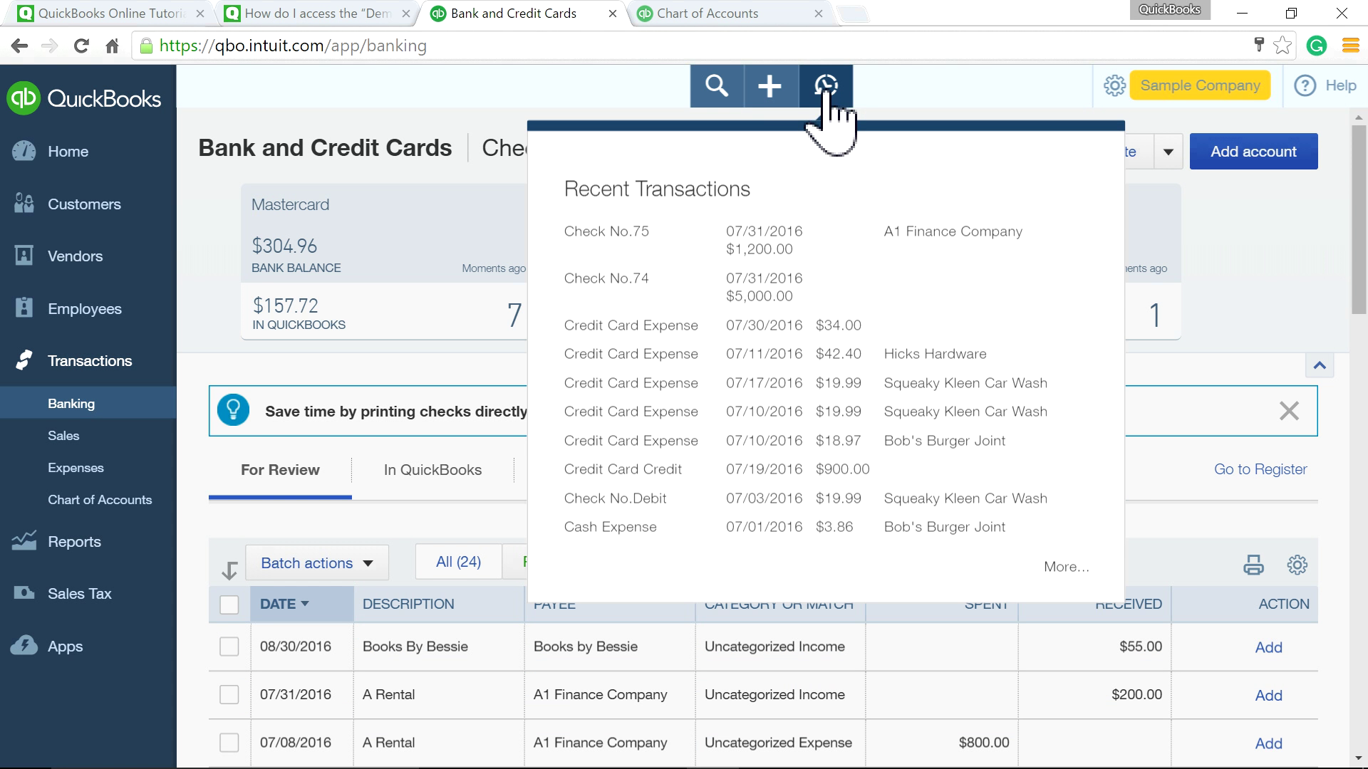
{"action": "left_click", "coordinate": [781, 243]}
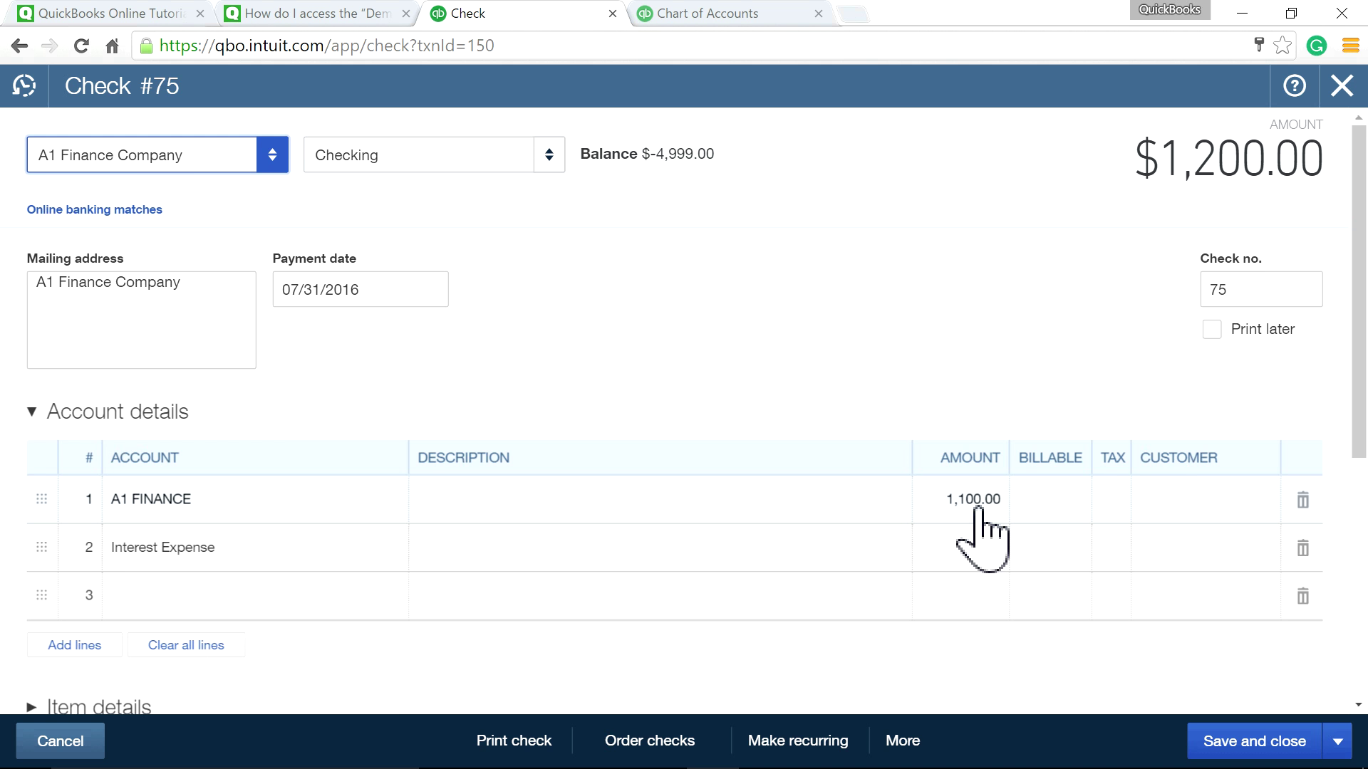
{"action": "scroll", "coordinate": [482, 519], "scroll_direction": "down", "scroll_amount": 2}
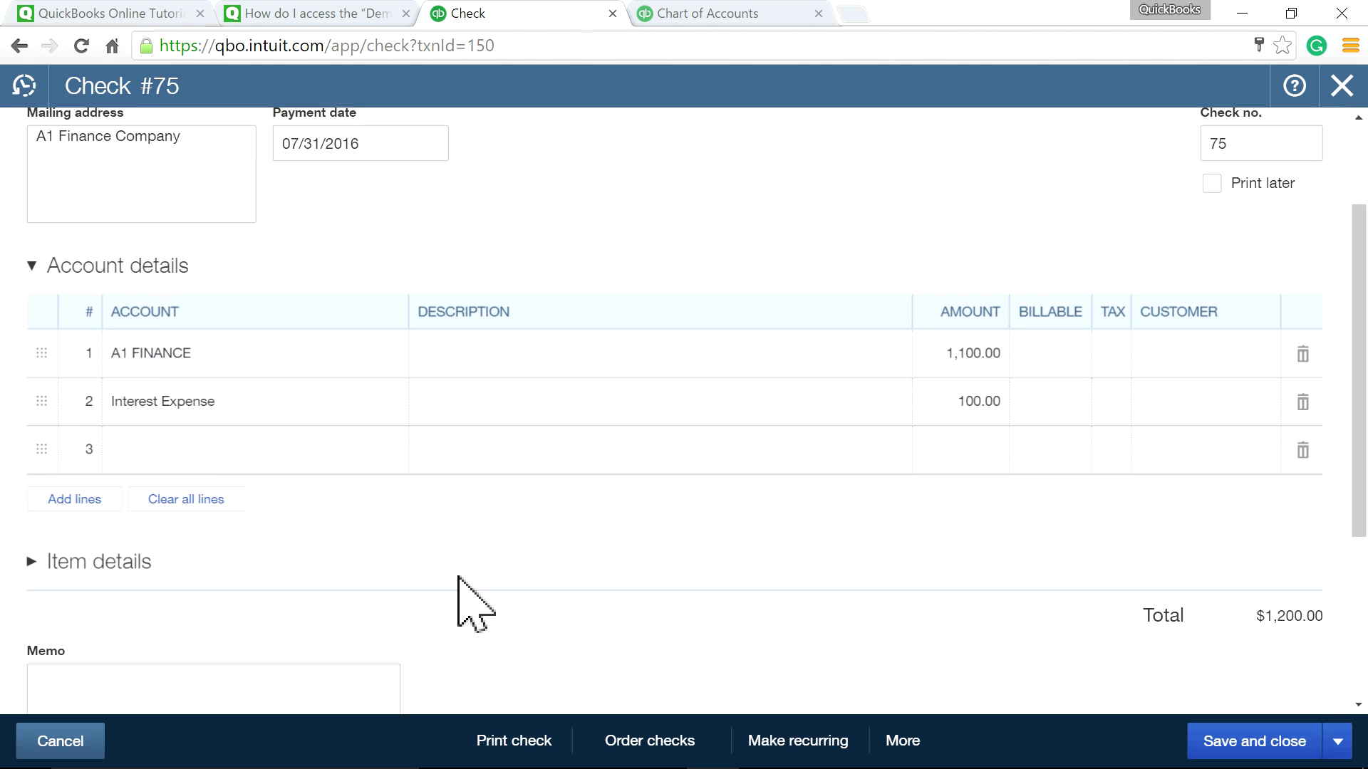
{"action": "scroll", "coordinate": [458, 578], "scroll_direction": "down", "scroll_amount": 2}
{"action": "left_click", "coordinate": [338, 531]}
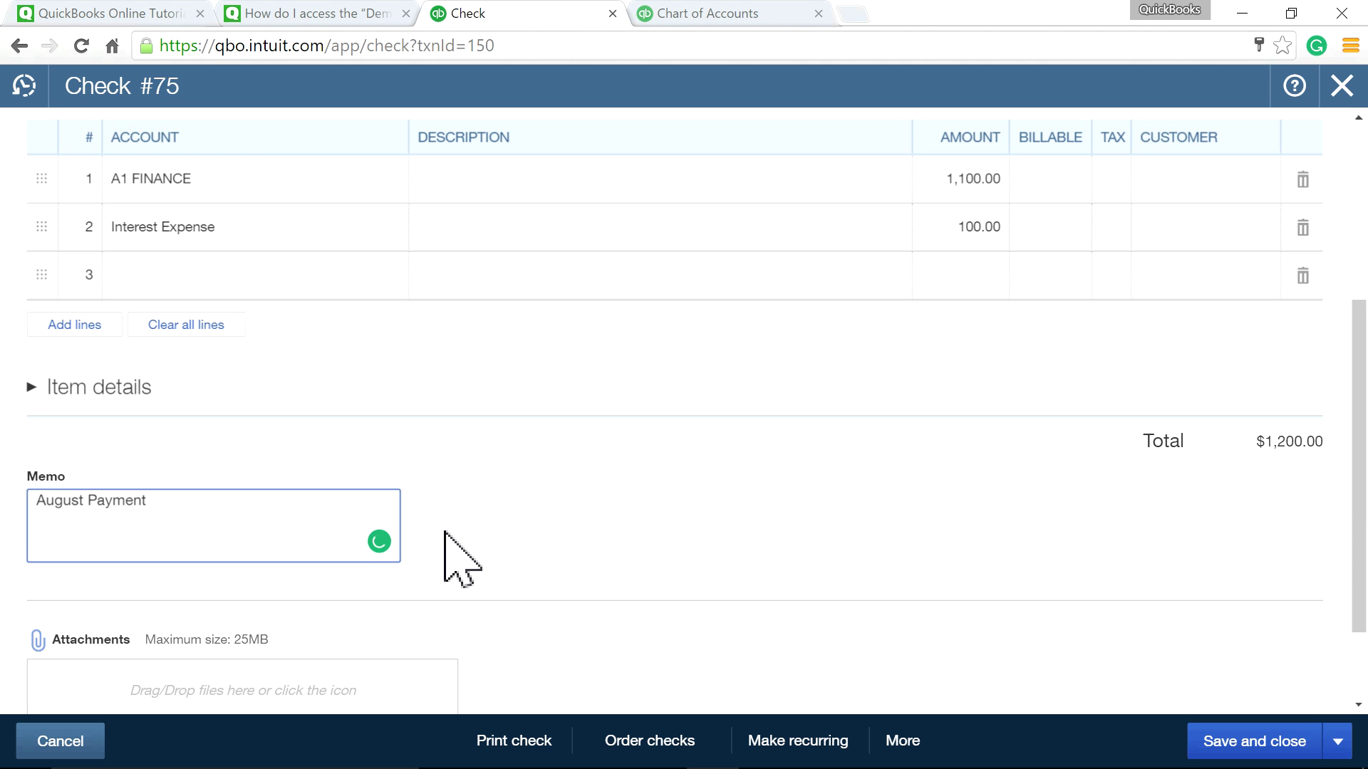
{"action": "scroll", "coordinate": [458, 565], "scroll_direction": "up", "scroll_amount": 4}
Step: Describe the split lines as Principal and Interest and make the check recurring
{"action": "left_click", "coordinate": [470, 502]}
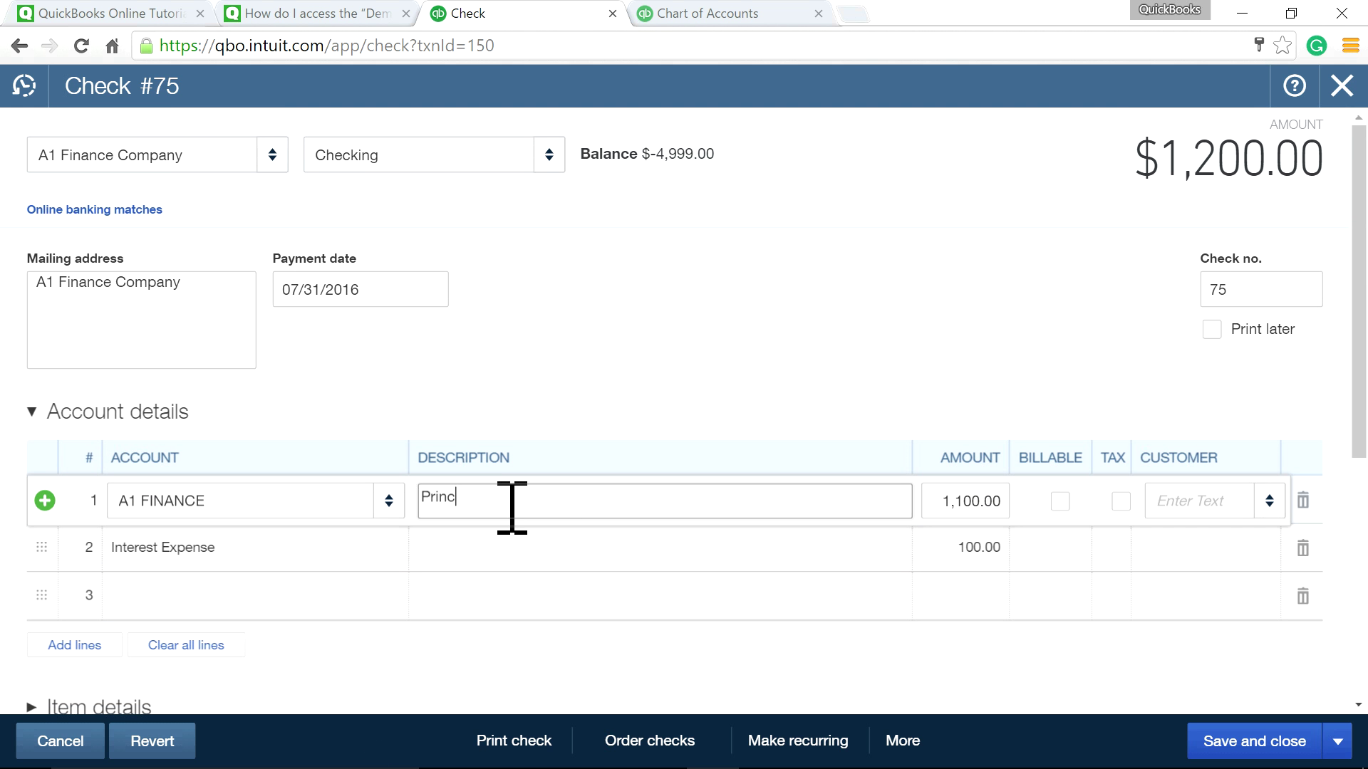
{"action": "left_click", "coordinate": [499, 563]}
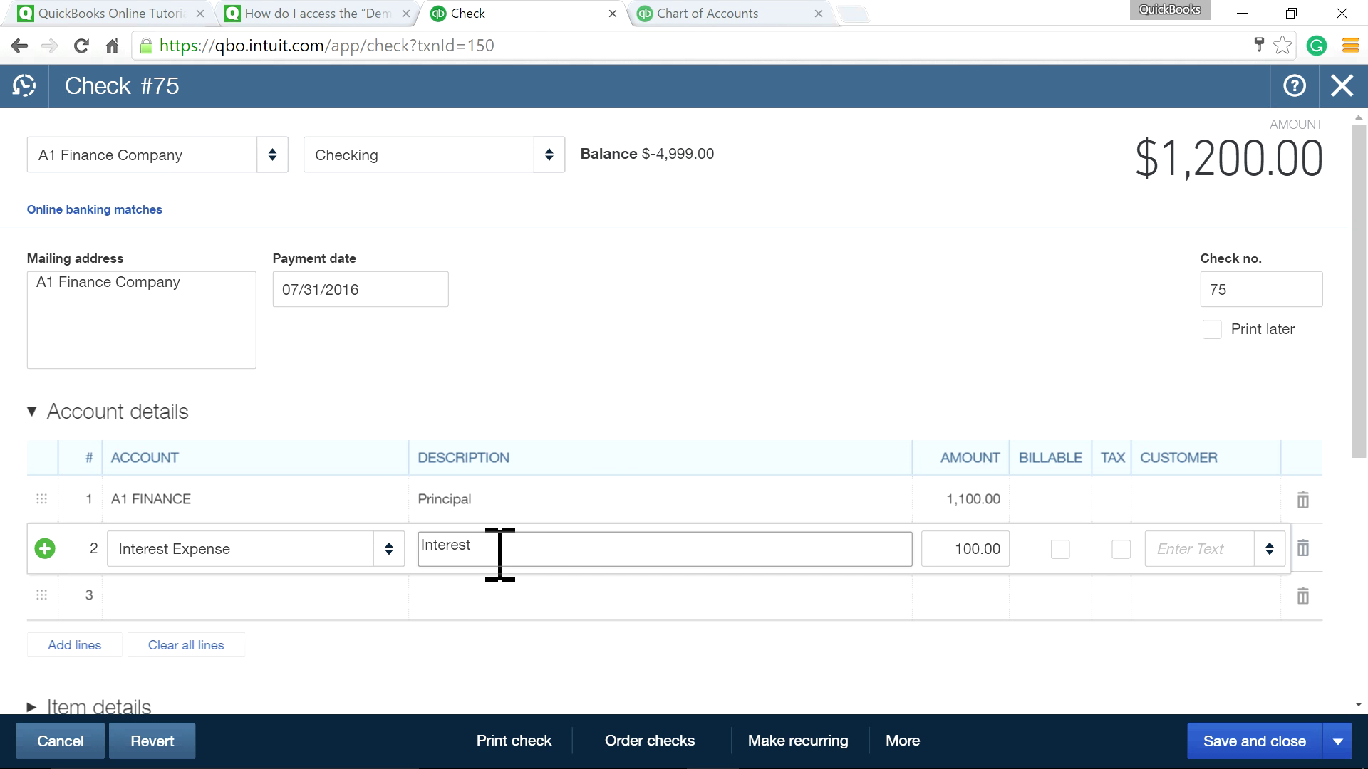
{"action": "left_click", "coordinate": [674, 377]}
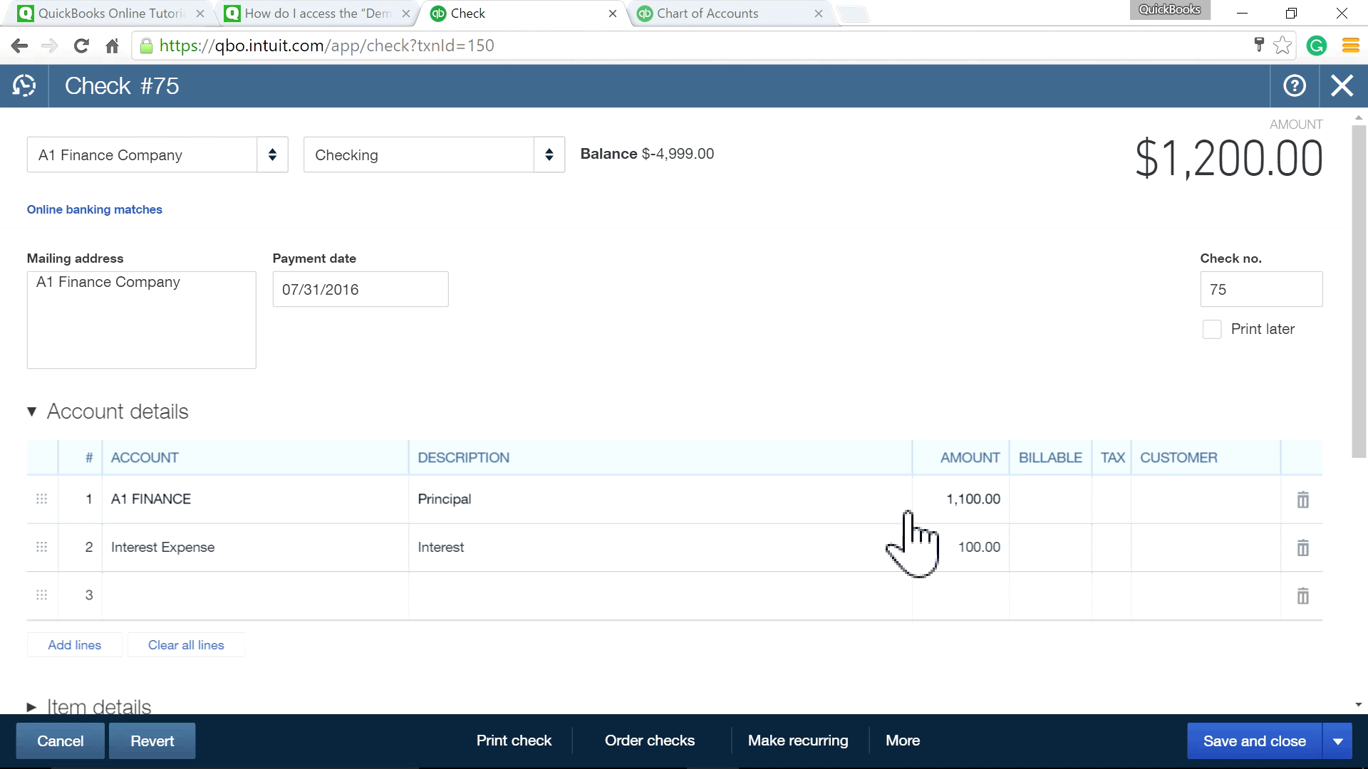
{"action": "scroll", "coordinate": [829, 684], "scroll_direction": "down", "scroll_amount": 5}
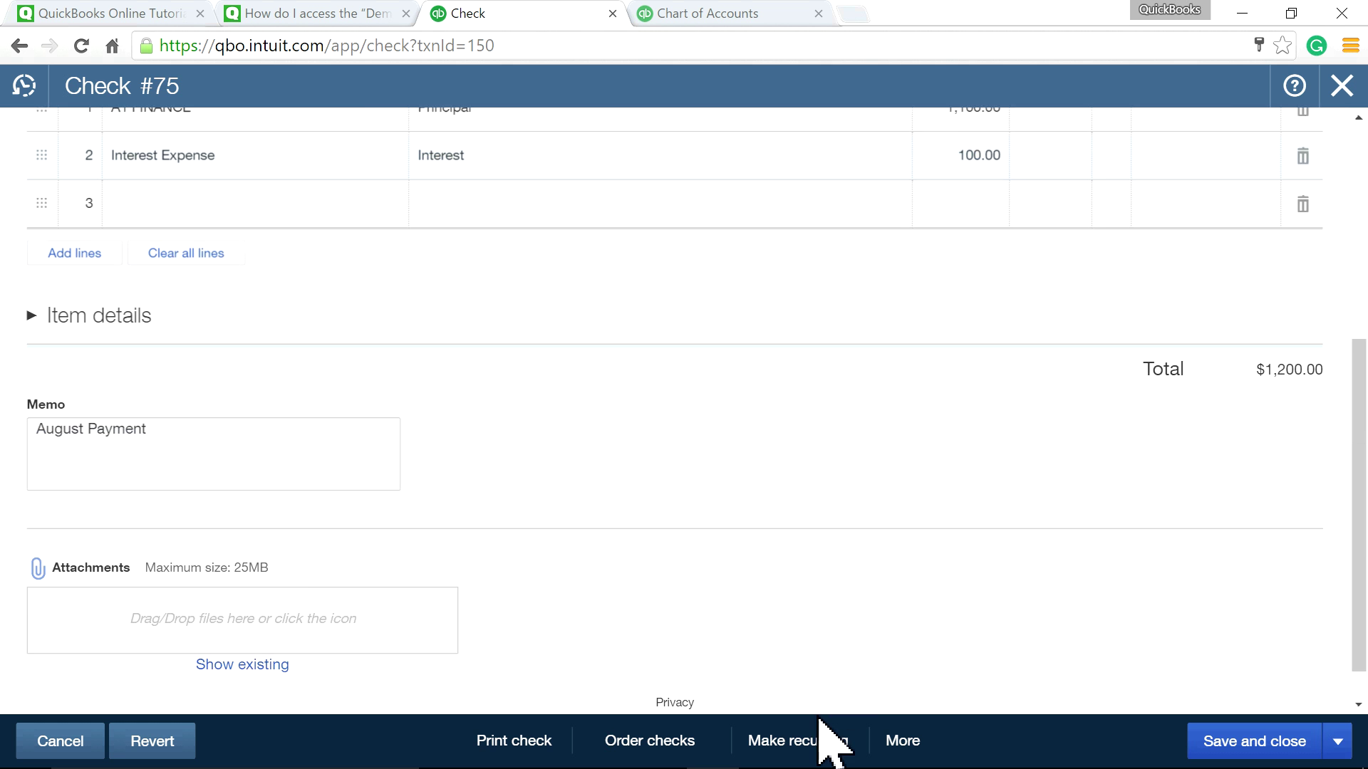
{"action": "left_click", "coordinate": [793, 745]}
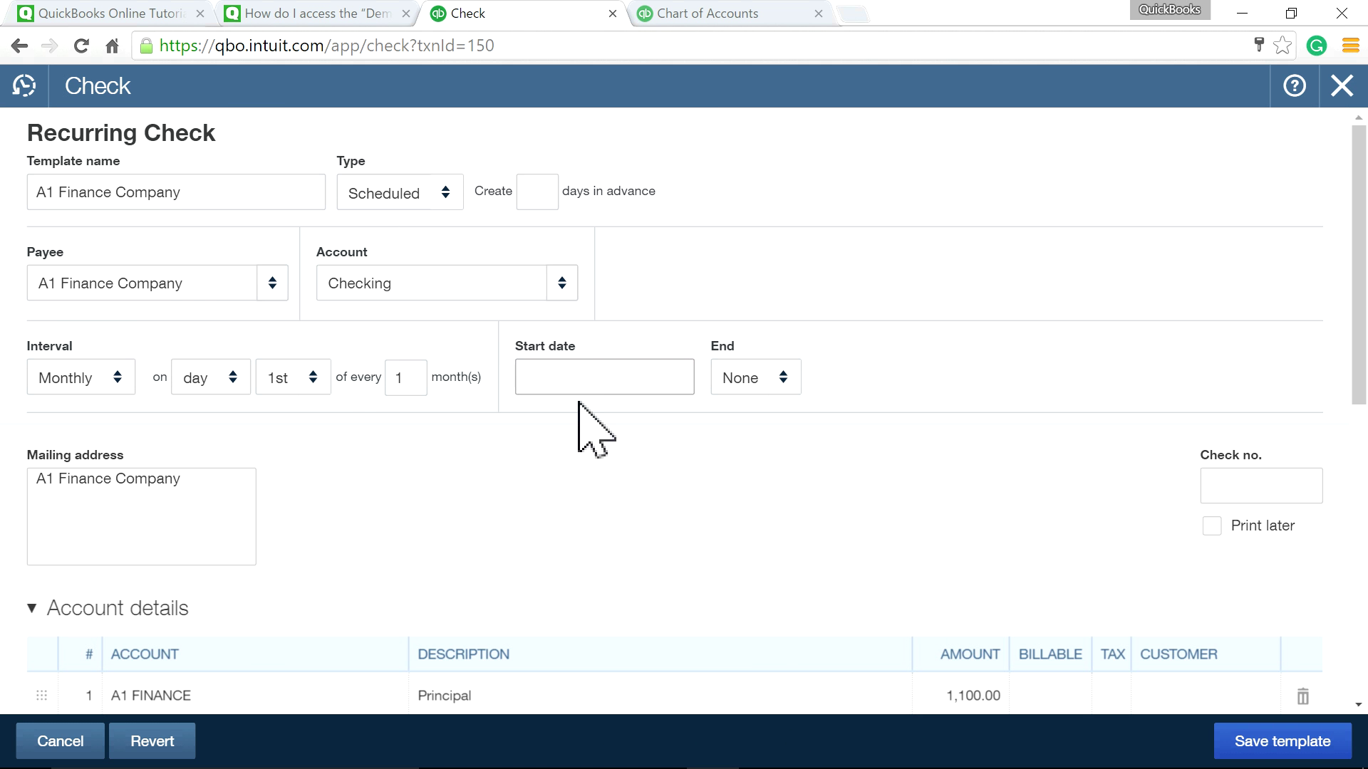
Step: Schedule the template to start 08/31/2016 and end after 35 occurrences
{"action": "left_click", "coordinate": [677, 379]}
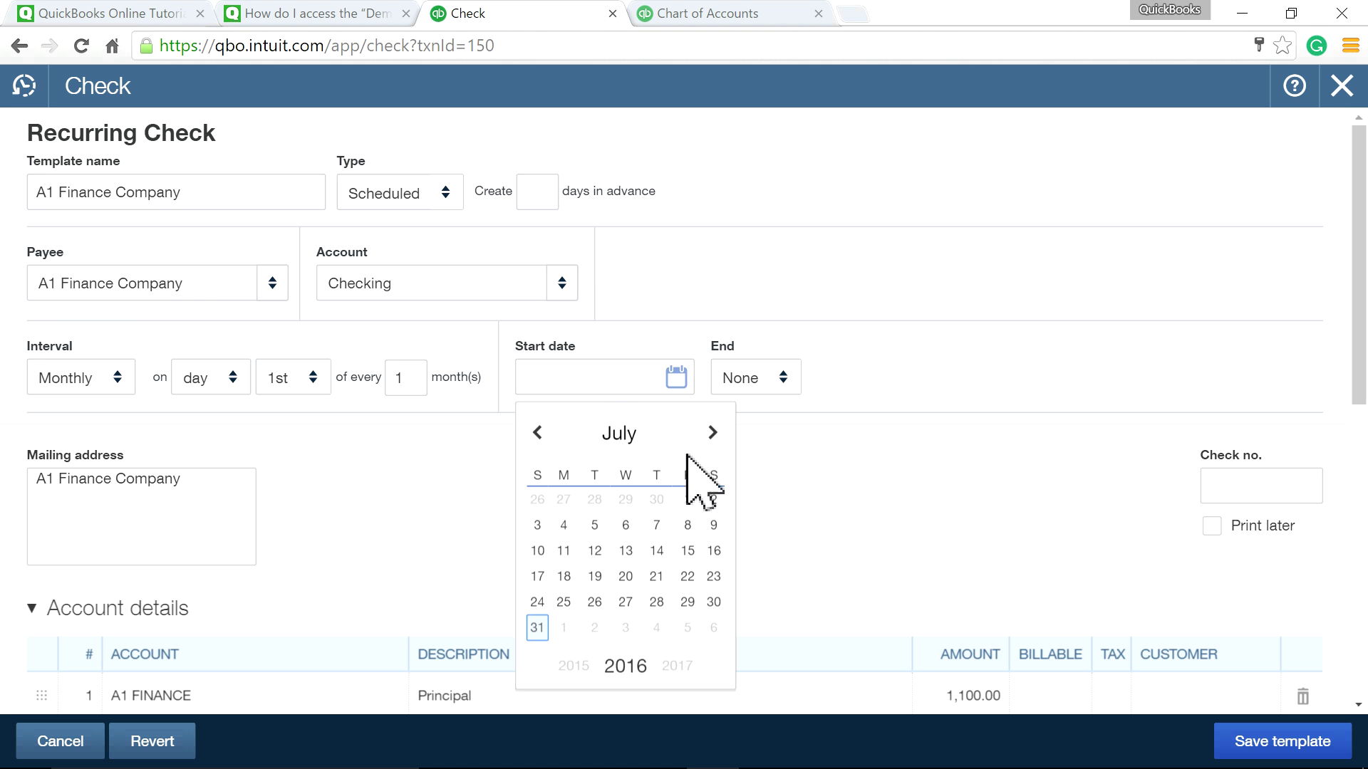
{"action": "left_click", "coordinate": [713, 434]}
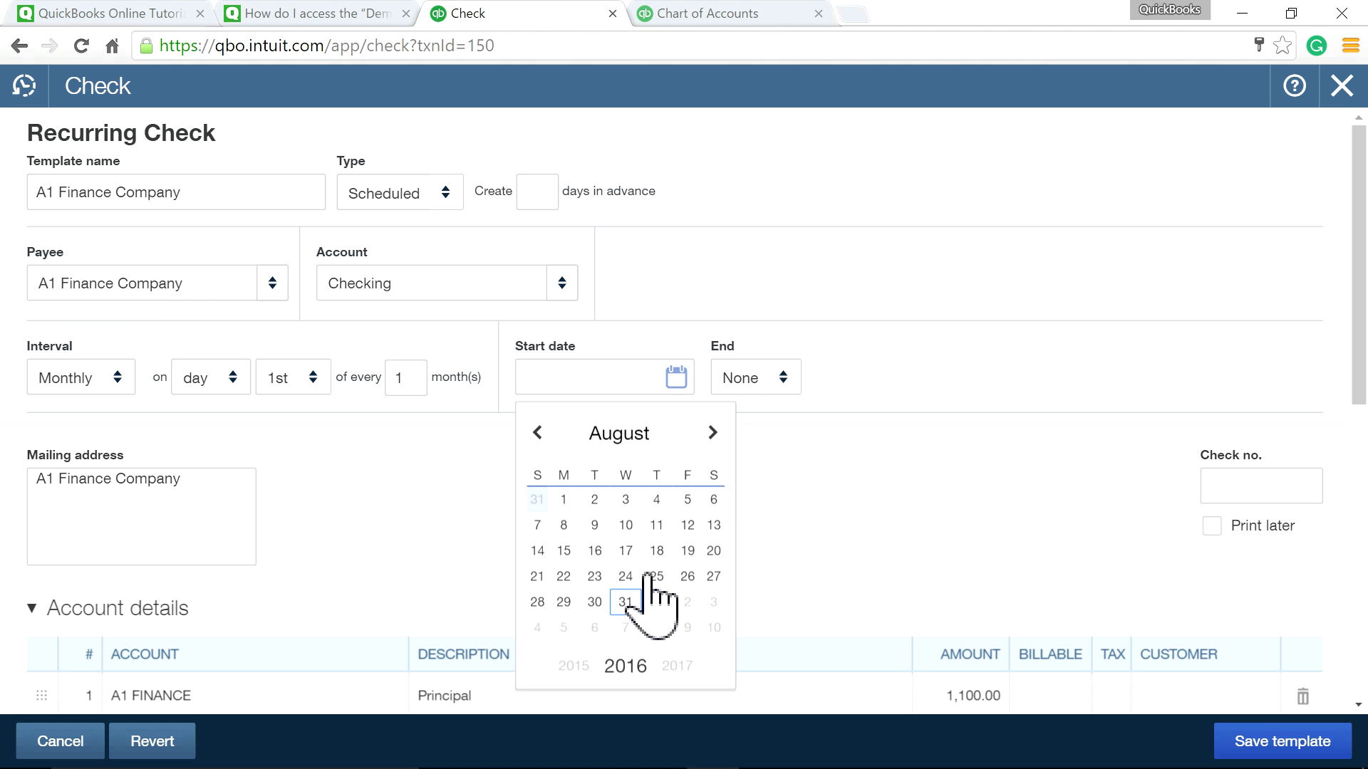
{"action": "left_click", "coordinate": [627, 612]}
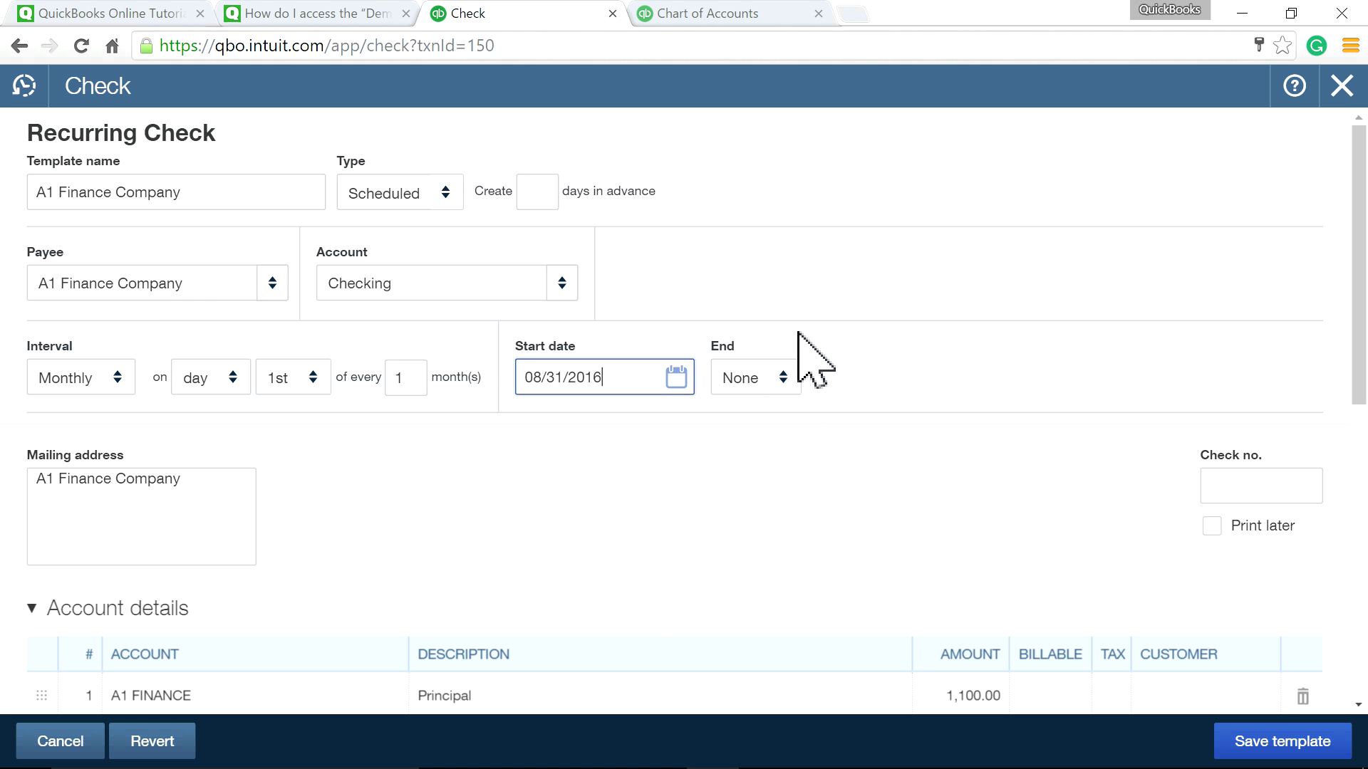
{"action": "left_click", "coordinate": [780, 381]}
{"action": "left_click", "coordinate": [741, 487]}
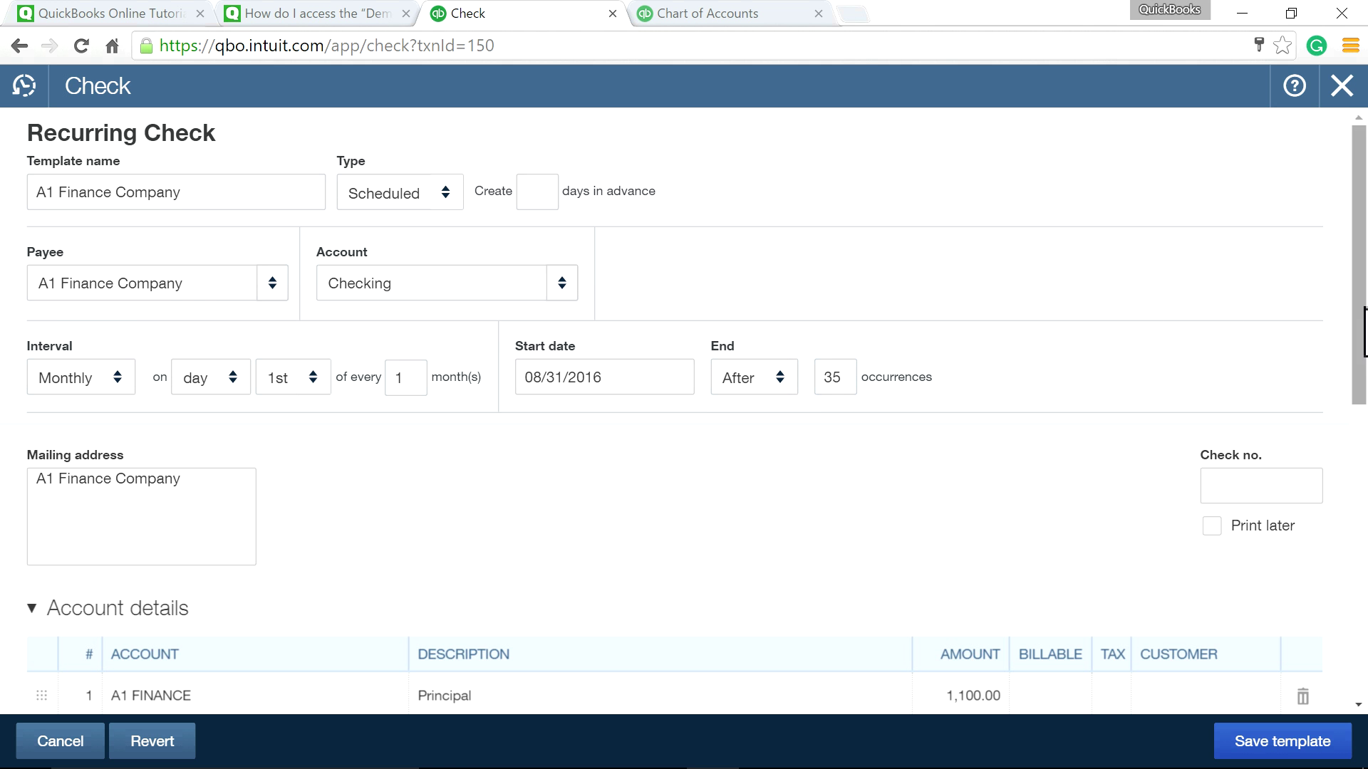
{"action": "left_click_drag", "start_coordinate": [1363, 328], "coordinate": [1362, 404]}
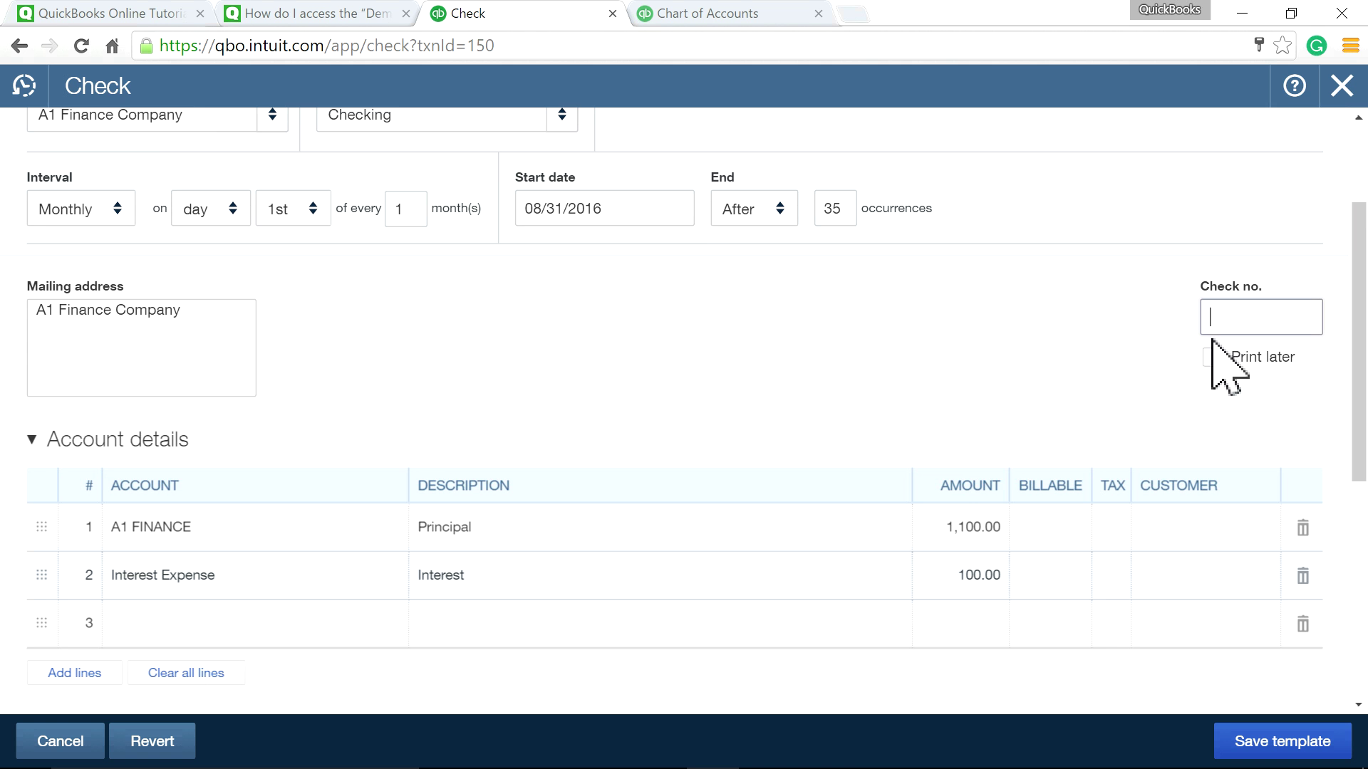
{"action": "scroll", "coordinate": [819, 705], "scroll_direction": "down", "scroll_amount": 2}
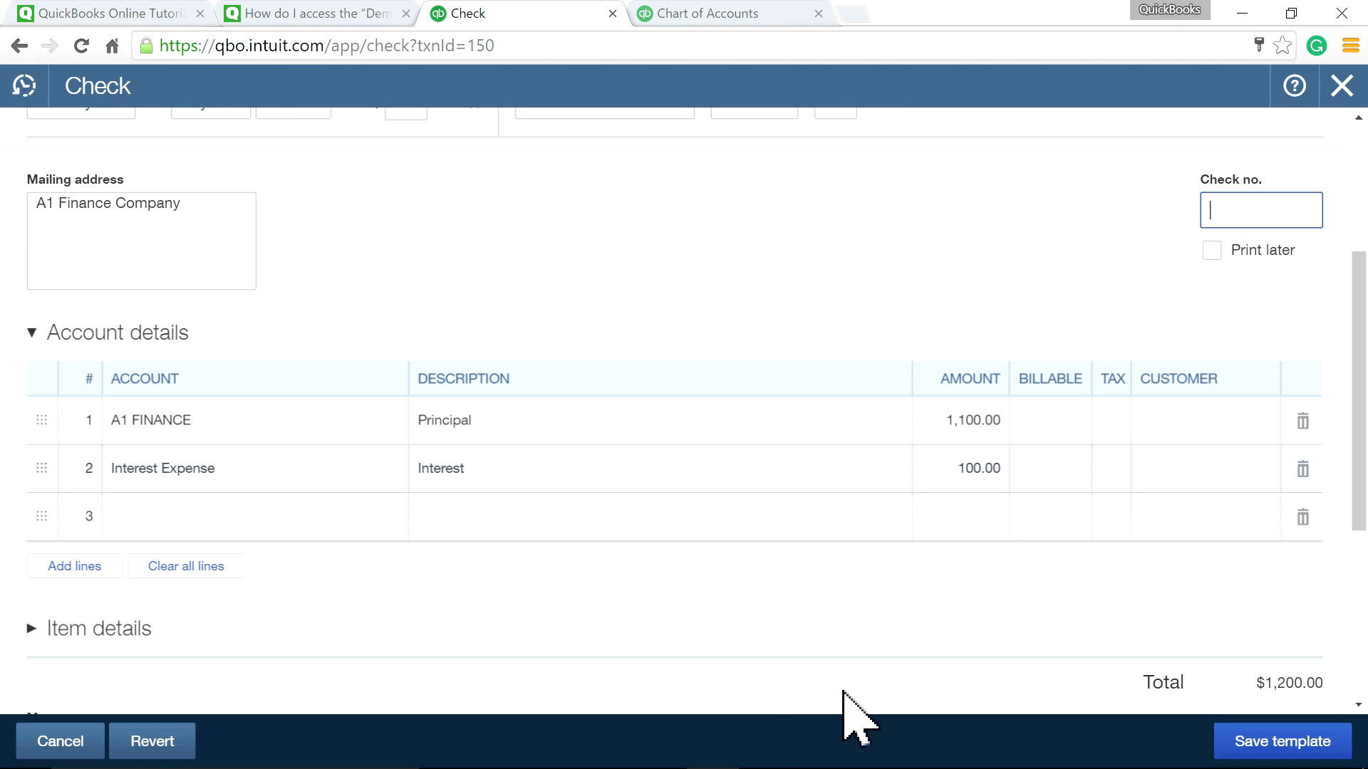
{"action": "left_click", "coordinate": [1241, 744]}
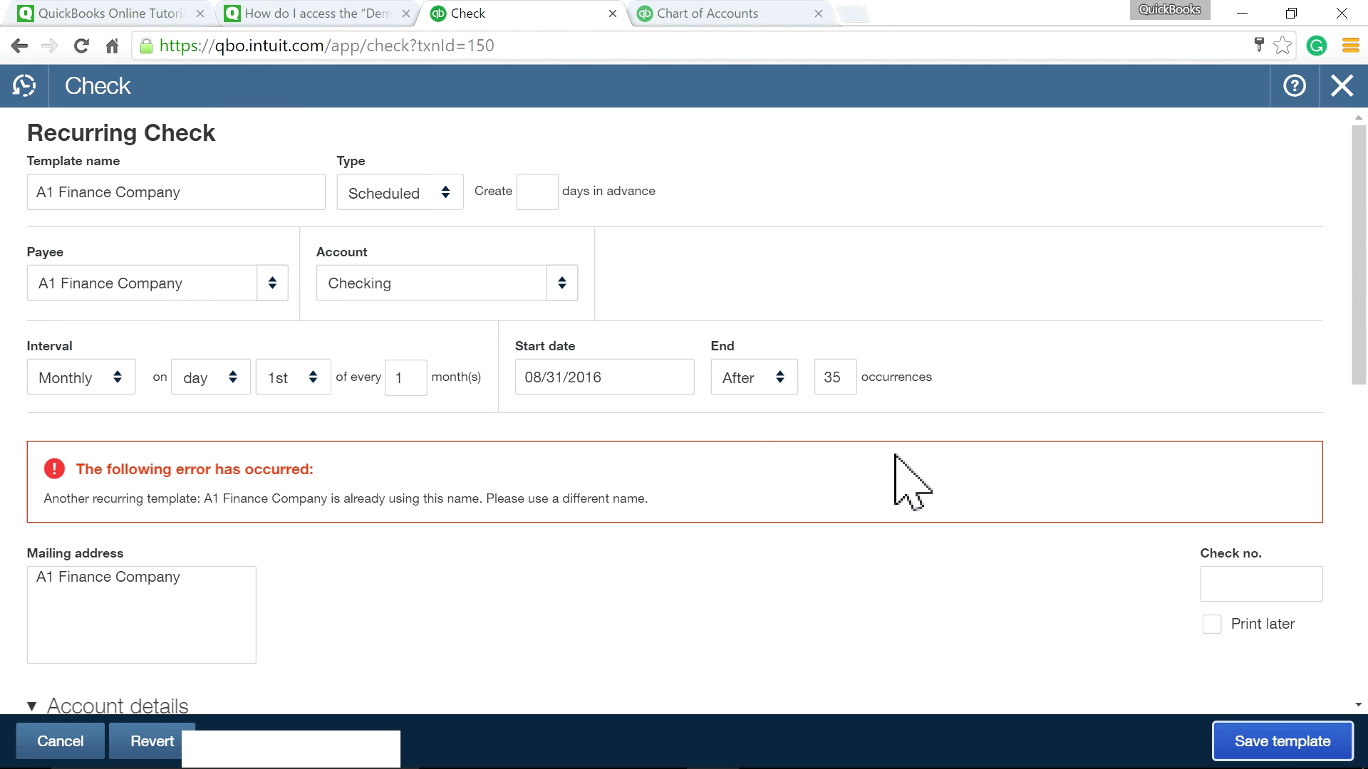
Step: Rename the template to A1 Finance Company 1 and save it
{"action": "left_click", "coordinate": [201, 191]}
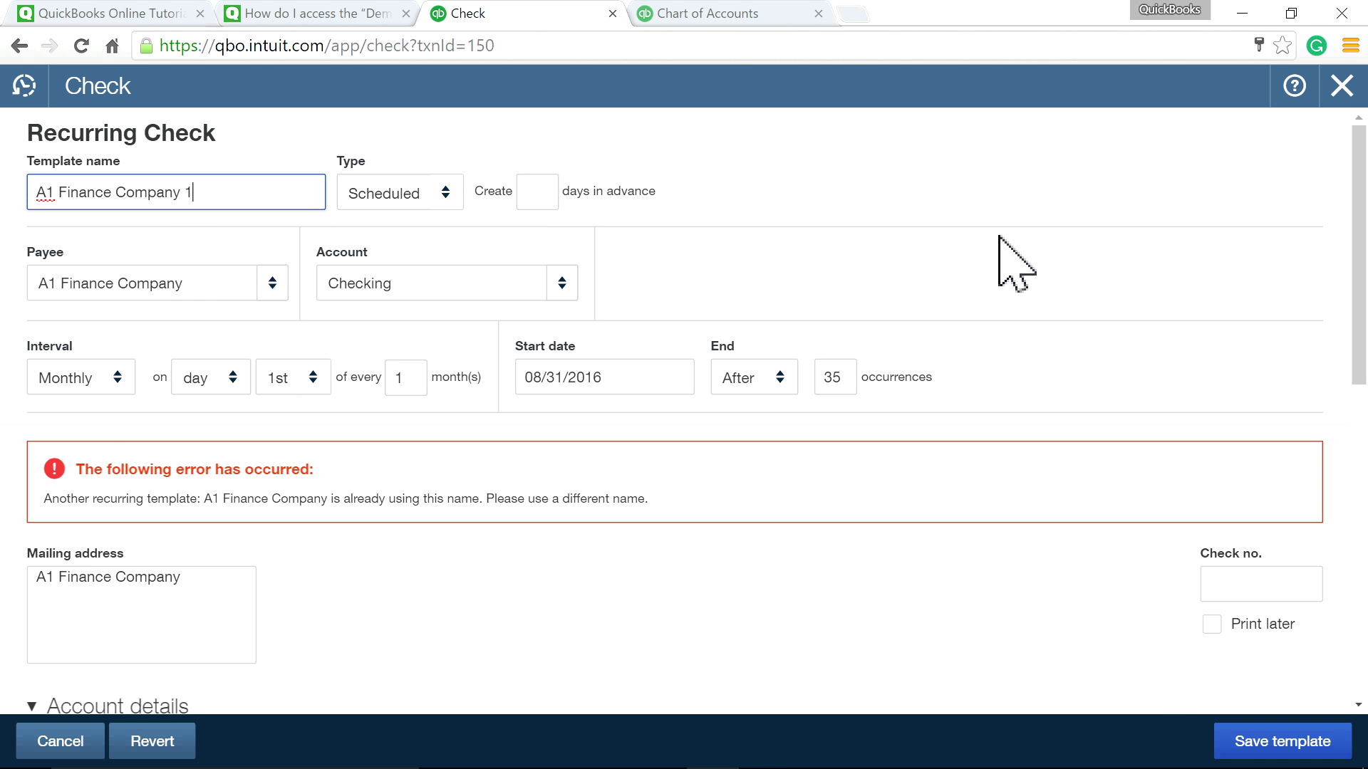
{"action": "left_click", "coordinate": [1000, 260]}
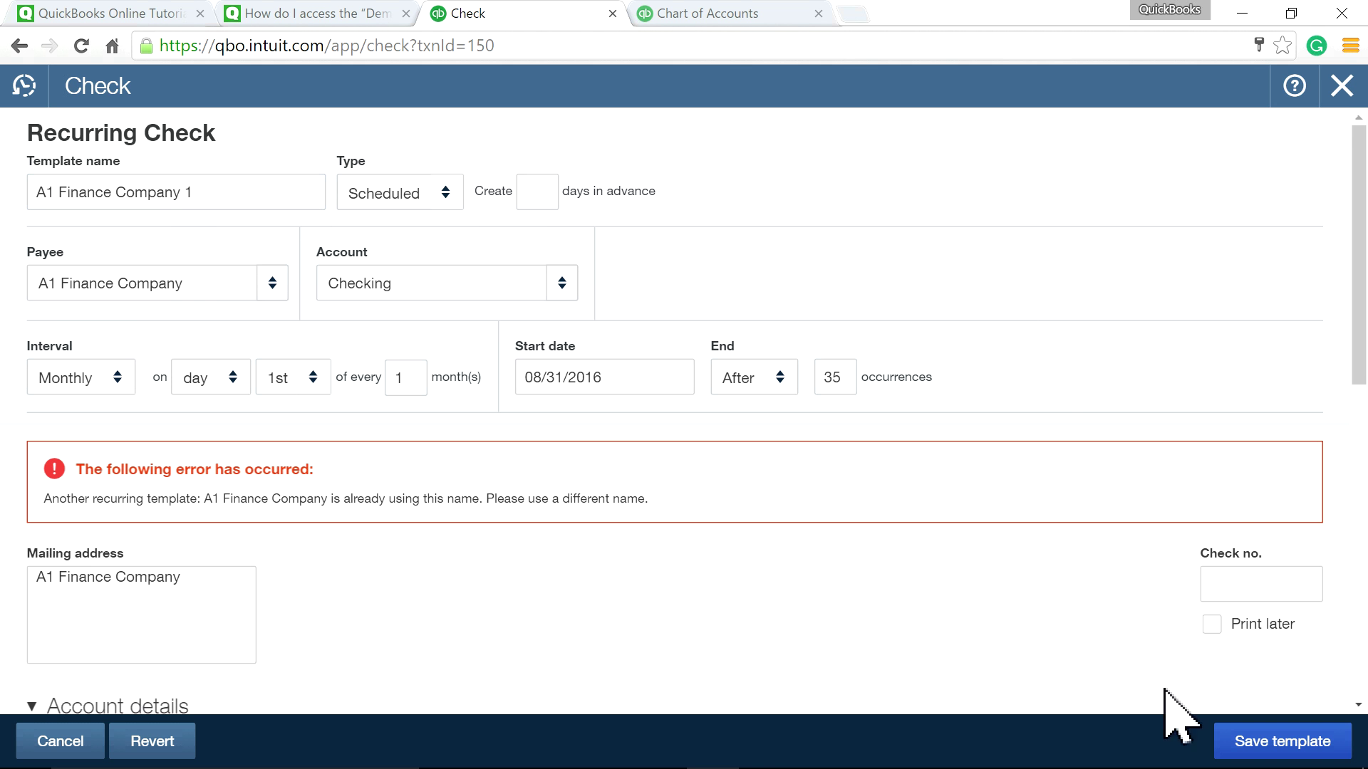
{"action": "left_click", "coordinate": [1282, 743]}
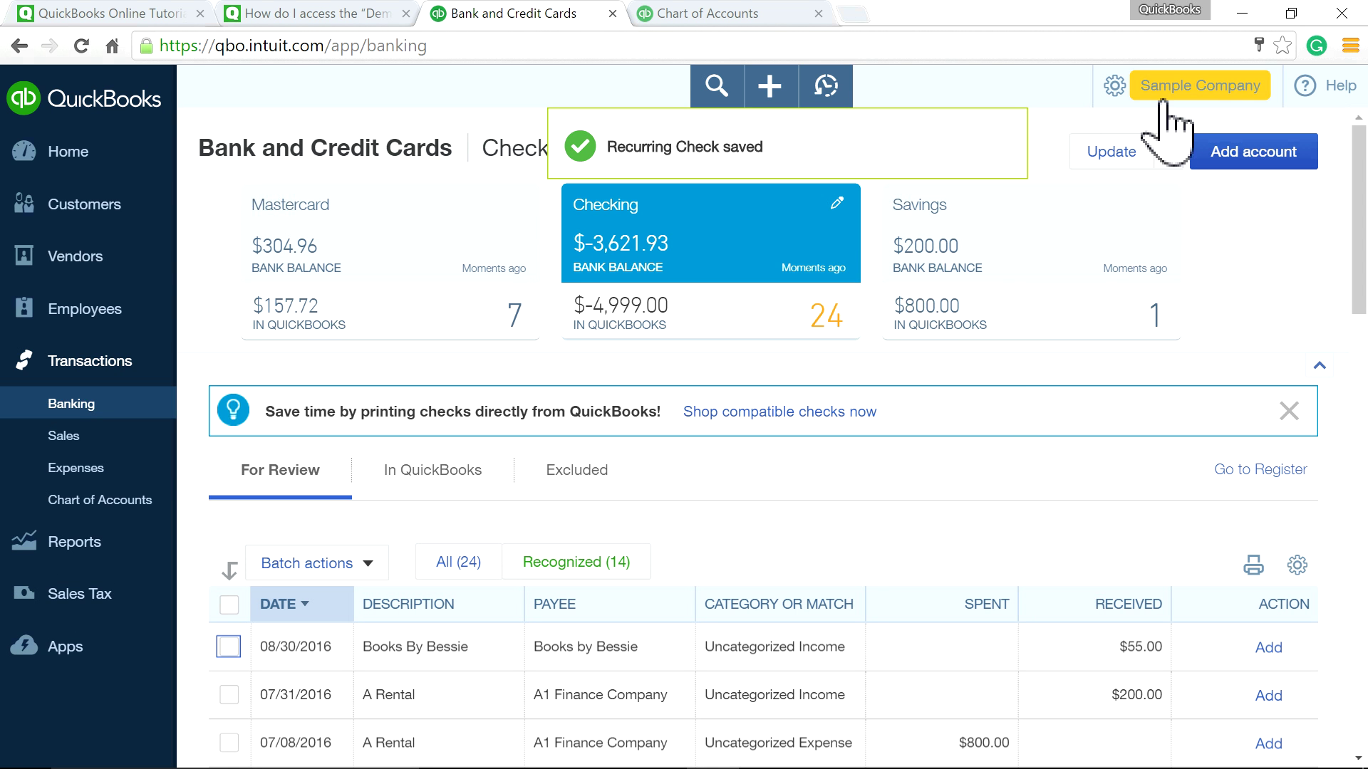
Step: Delete the original A1 Finance Company recurring template from Recurring Transactions
{"action": "left_click", "coordinate": [1121, 98]}
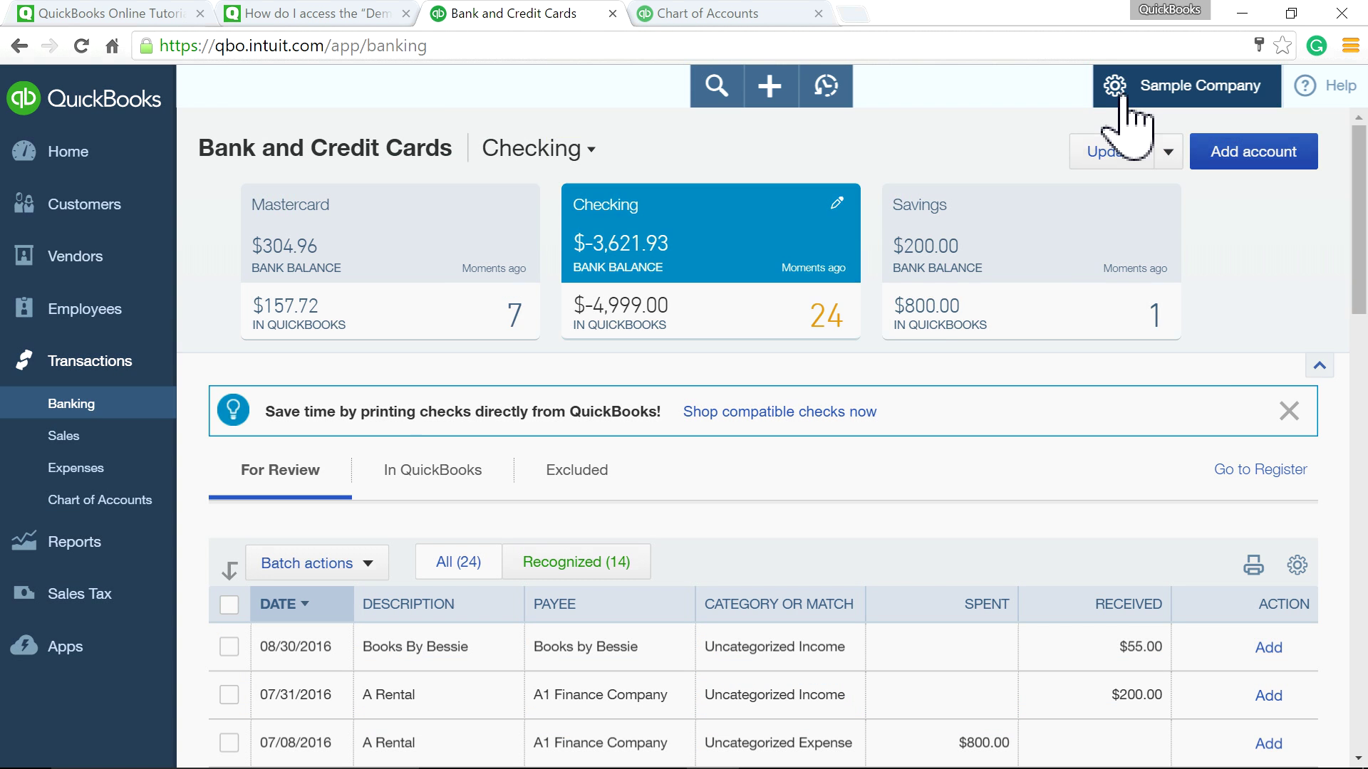
{"action": "left_click", "coordinate": [777, 335]}
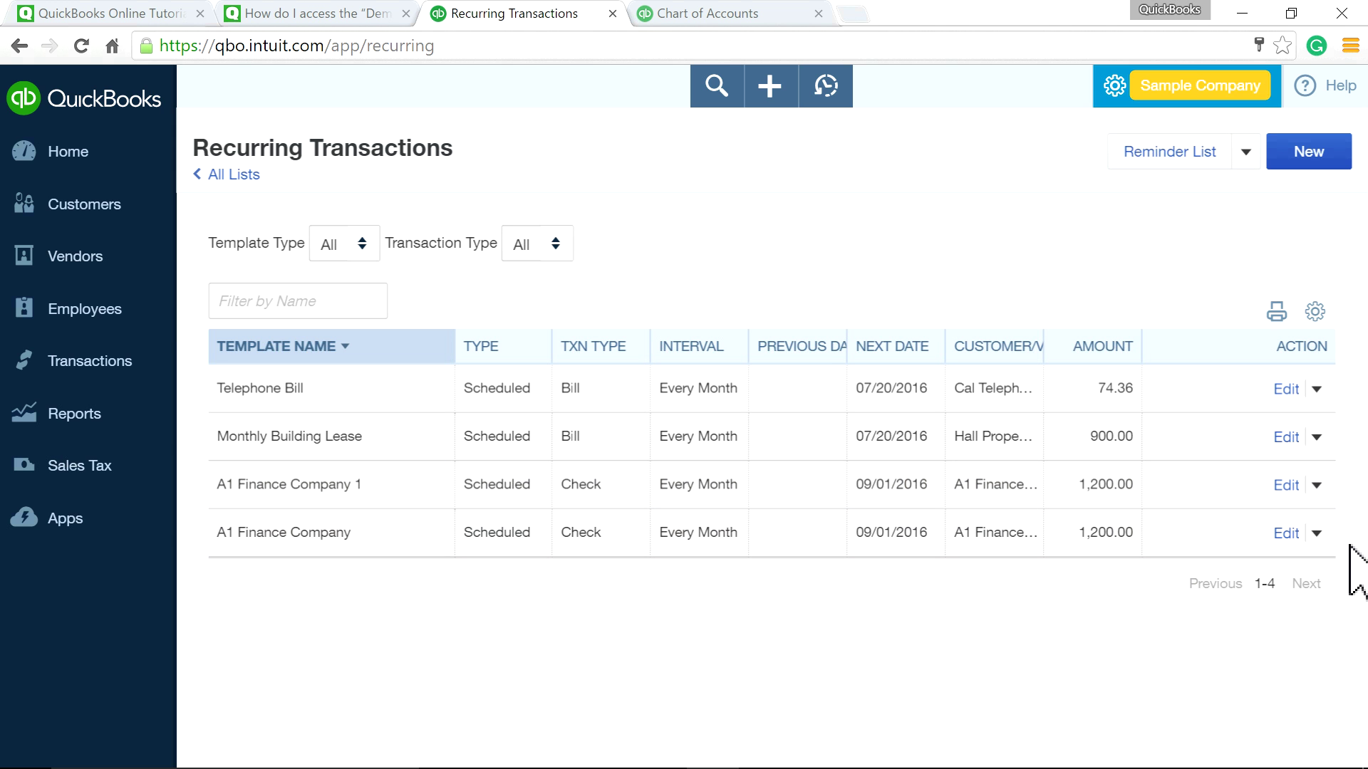
{"action": "left_click", "coordinate": [1316, 532]}
{"action": "left_click", "coordinate": [1224, 607]}
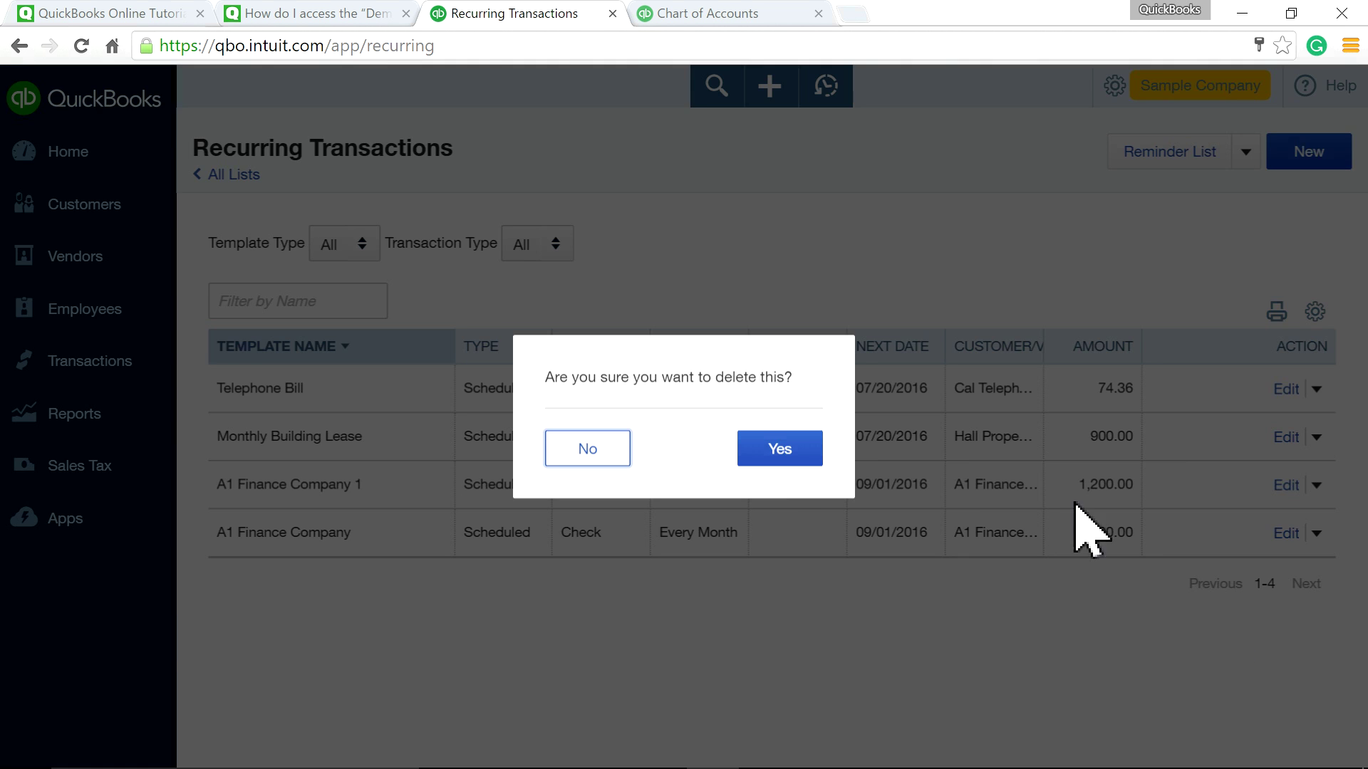
{"action": "left_click", "coordinate": [797, 456]}
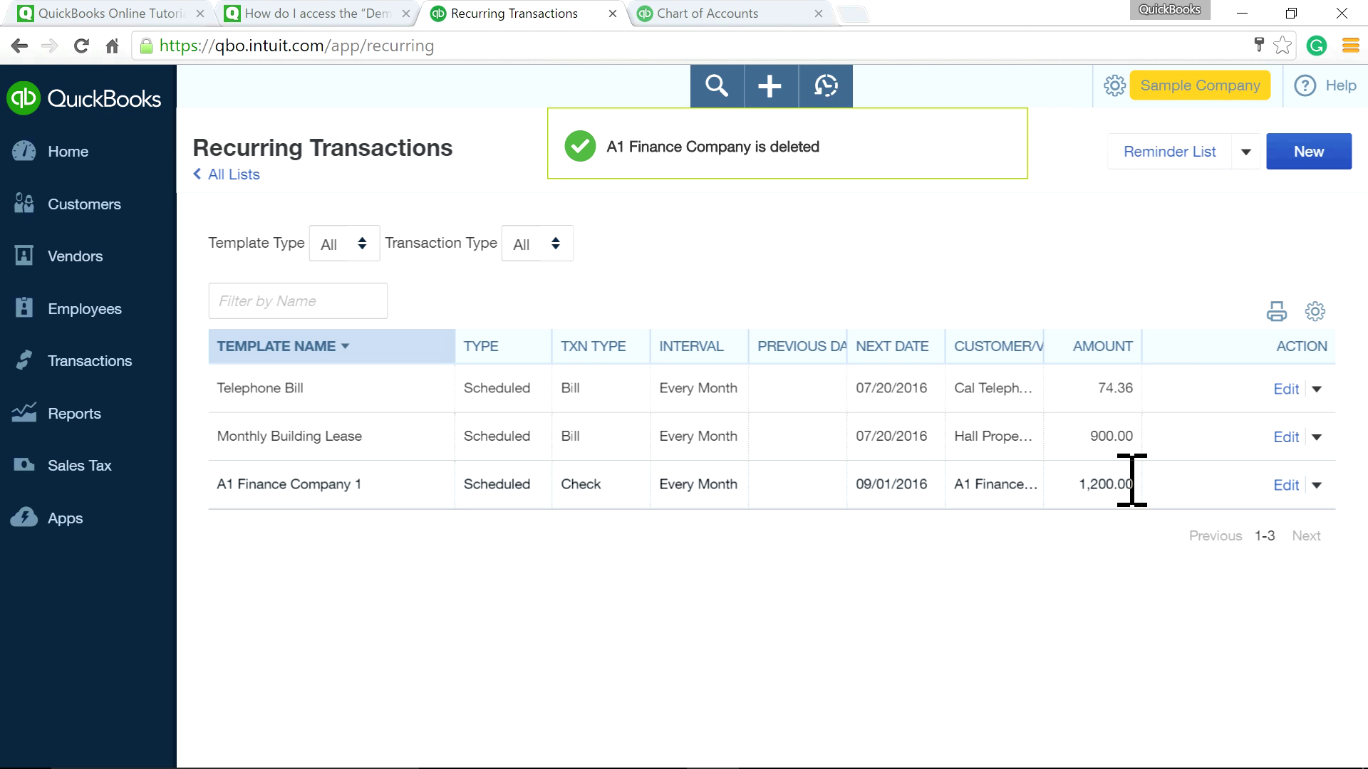
Step: Review the A1 Finance Company 1 template without changes, then return to the home dashboard
{"action": "left_click", "coordinate": [1286, 485]}
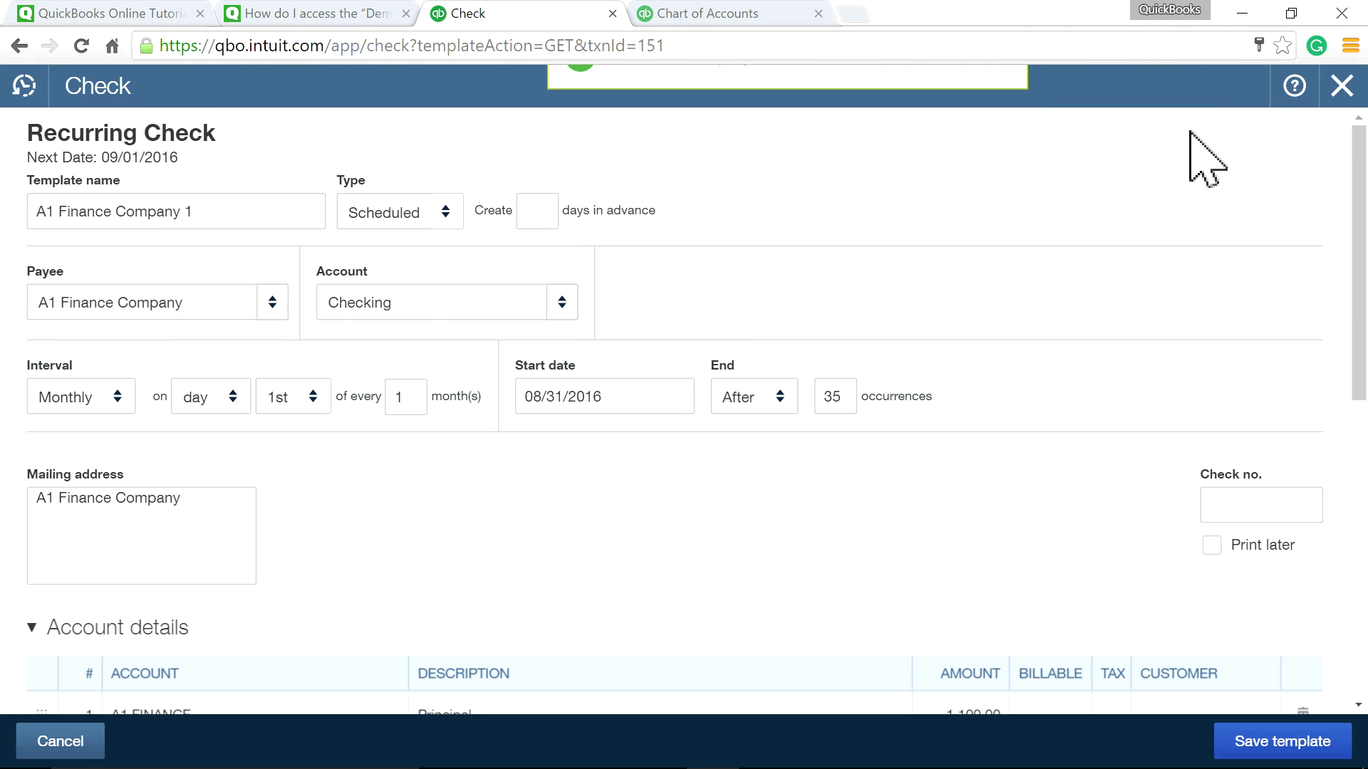
{"action": "left_click", "coordinate": [1342, 87]}
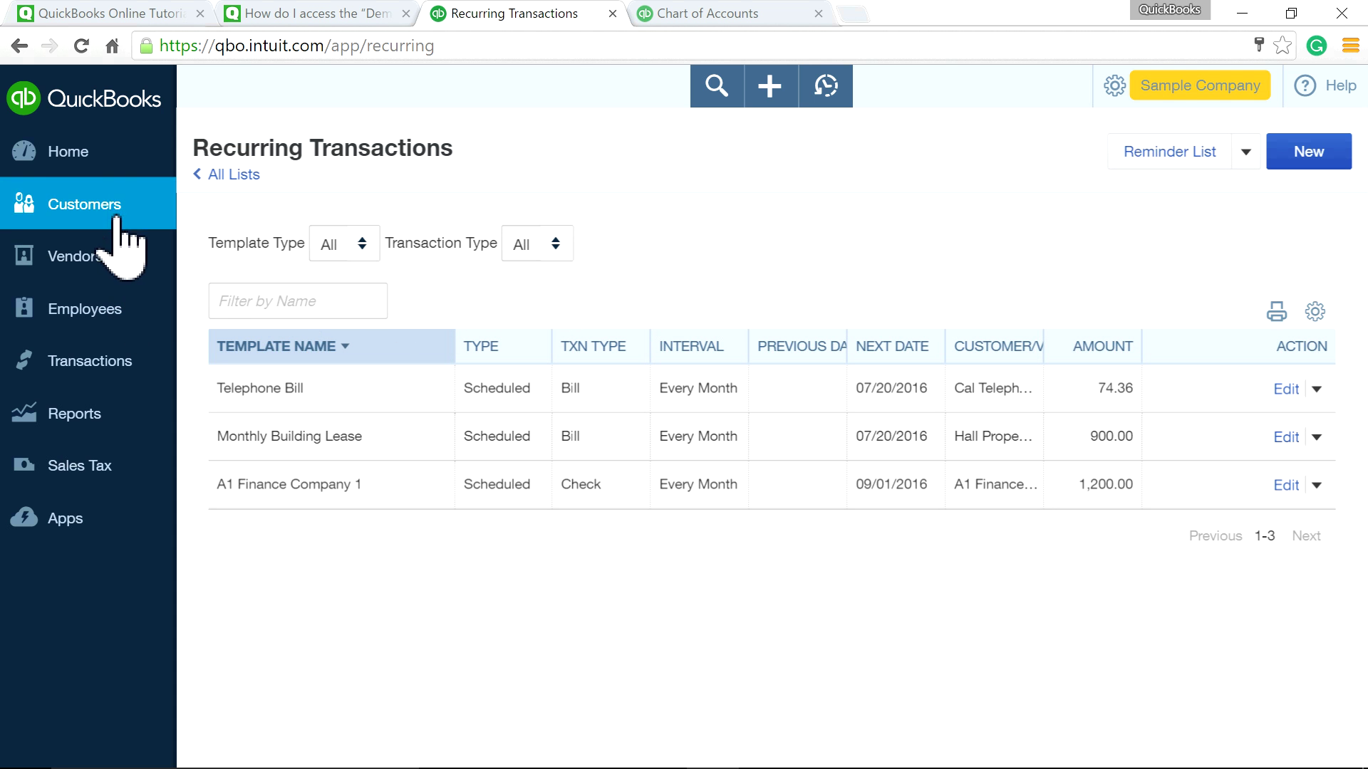
{"action": "left_click", "coordinate": [87, 181]}
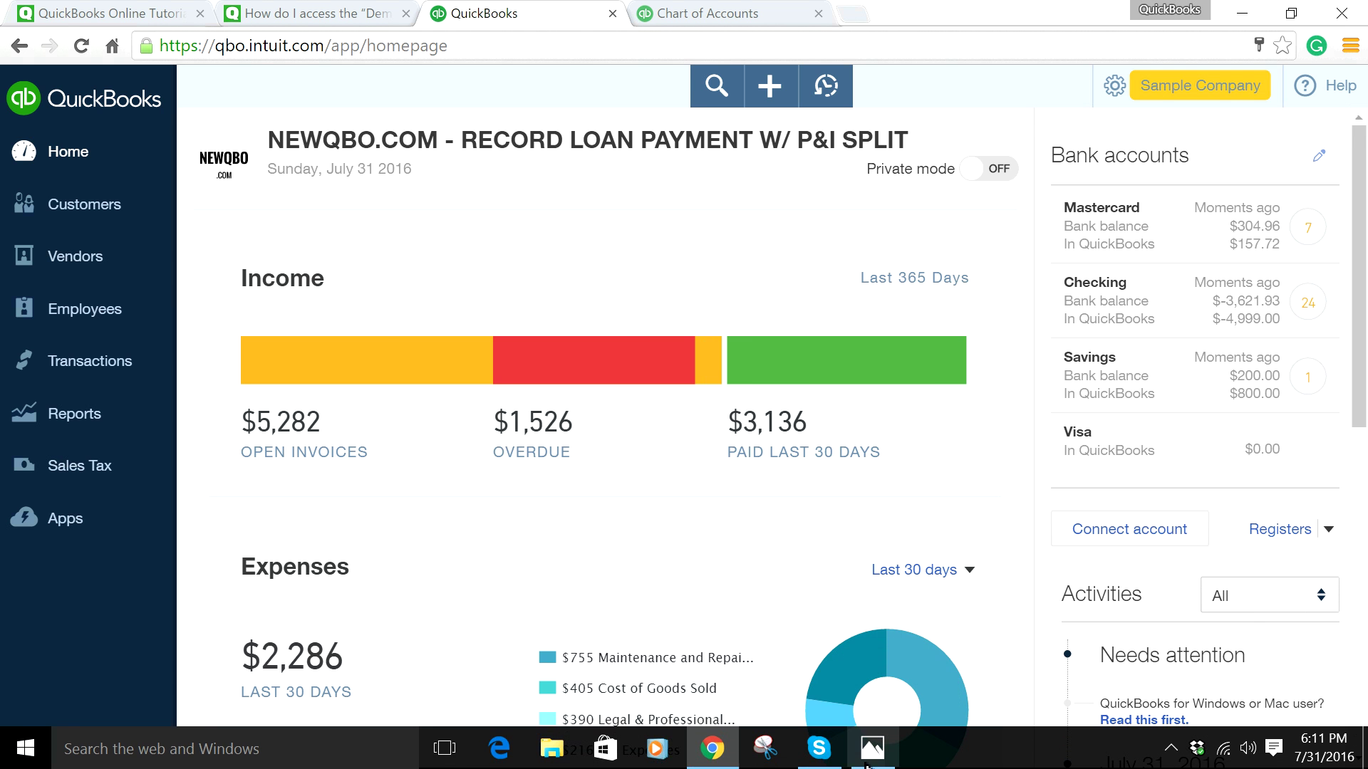
Step: View the monthly loan payment.png image, then switch to the NewQBO.com tutorial site
{"action": "left_click", "coordinate": [869, 756]}
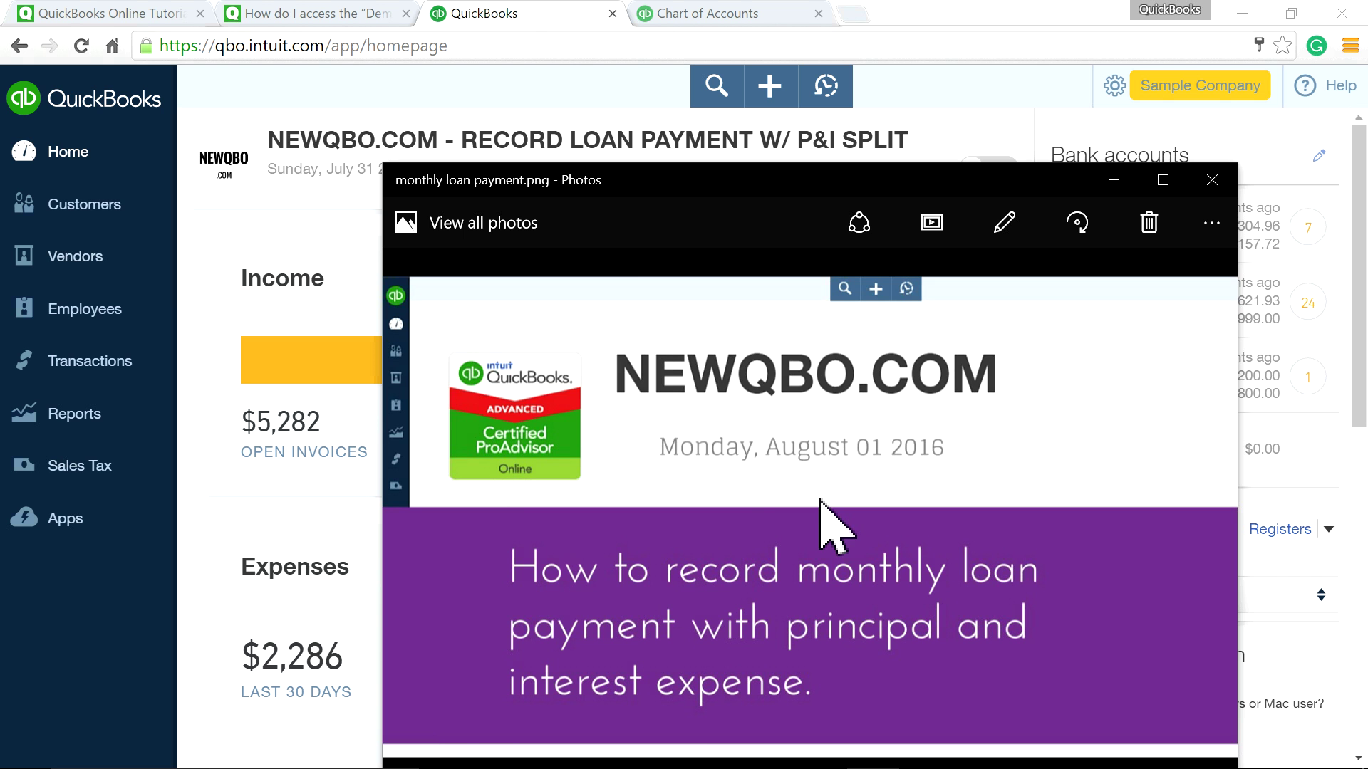
{"action": "left_click", "coordinate": [151, 13]}
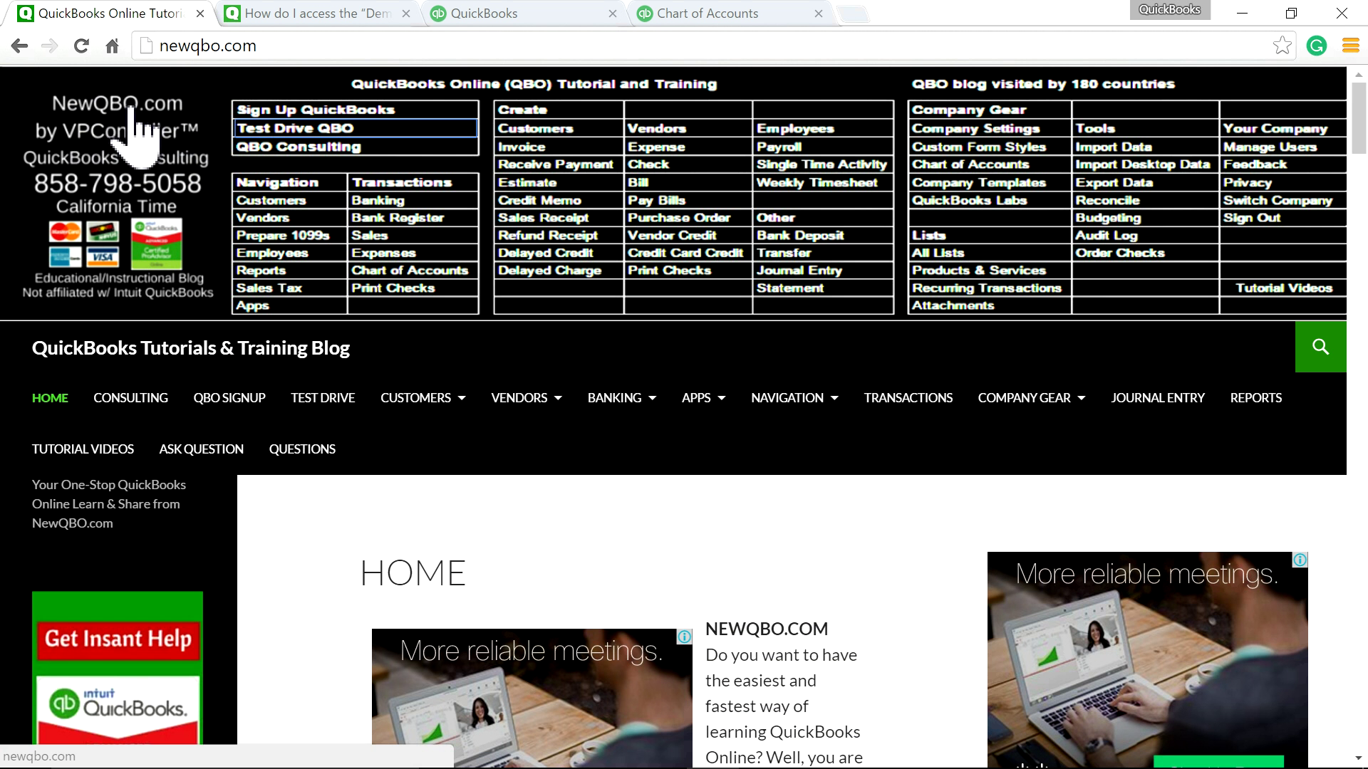